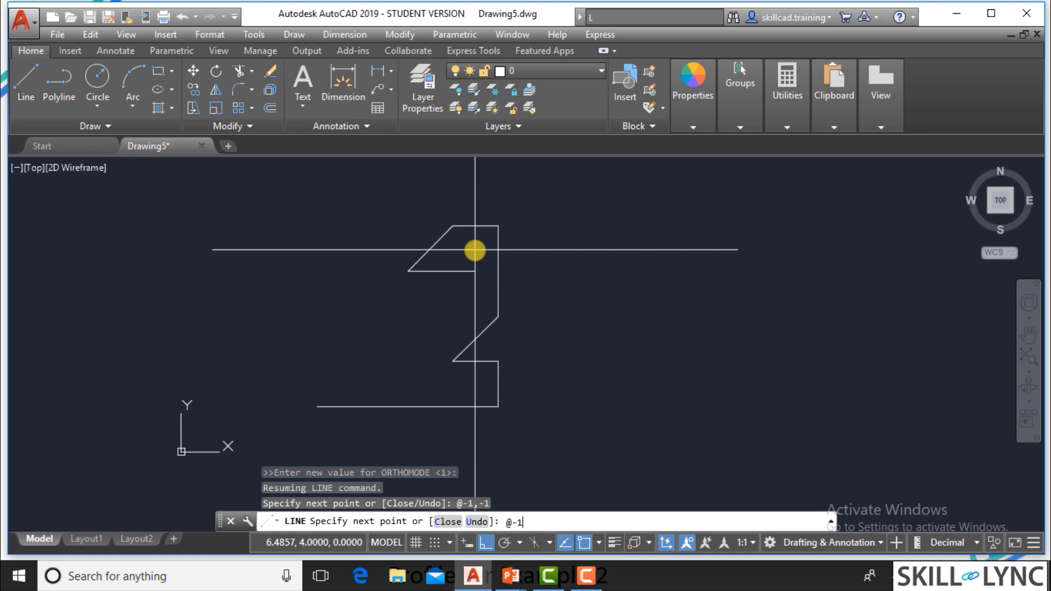
# Continue the profile line through relative points @-1,1 and @-1,0 for the notch's left side and the upper-left edge.
pyautogui.press('Return')
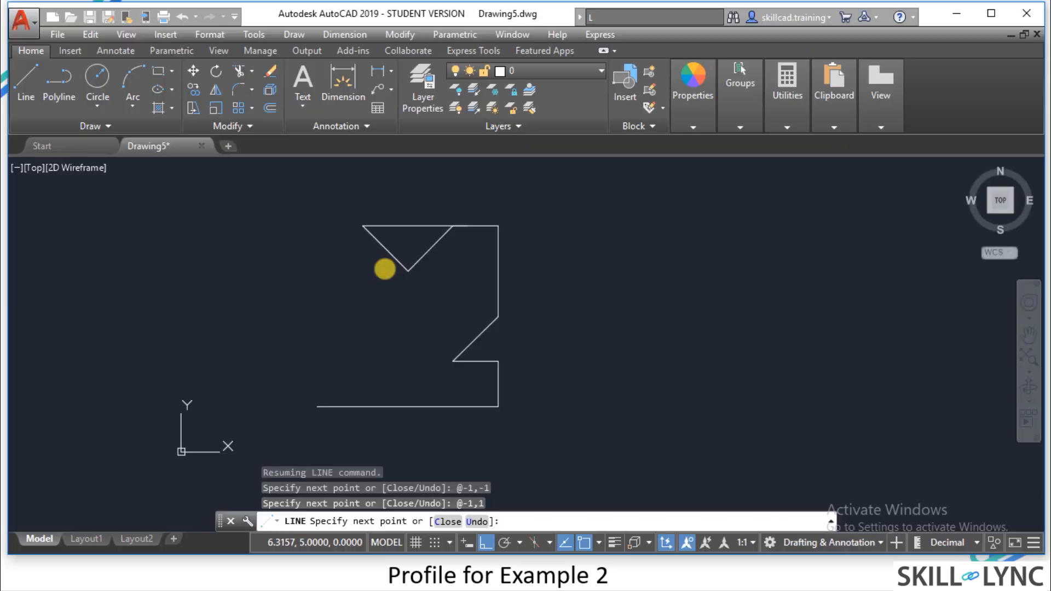
pyautogui.press('F8')
pyautogui.write('@-1')
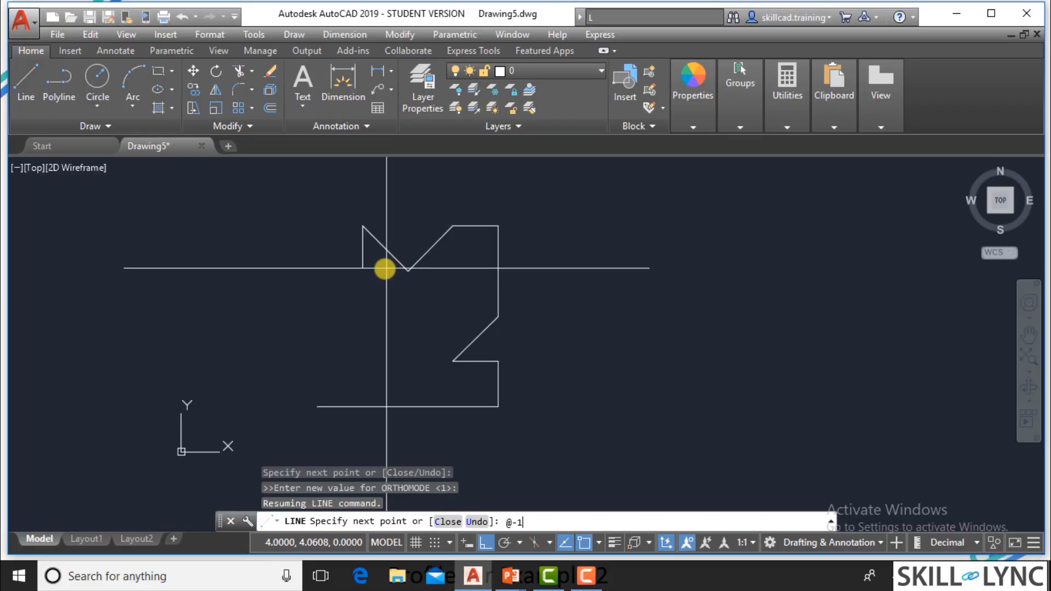
pyautogui.write(',0')
pyautogui.press('Return')
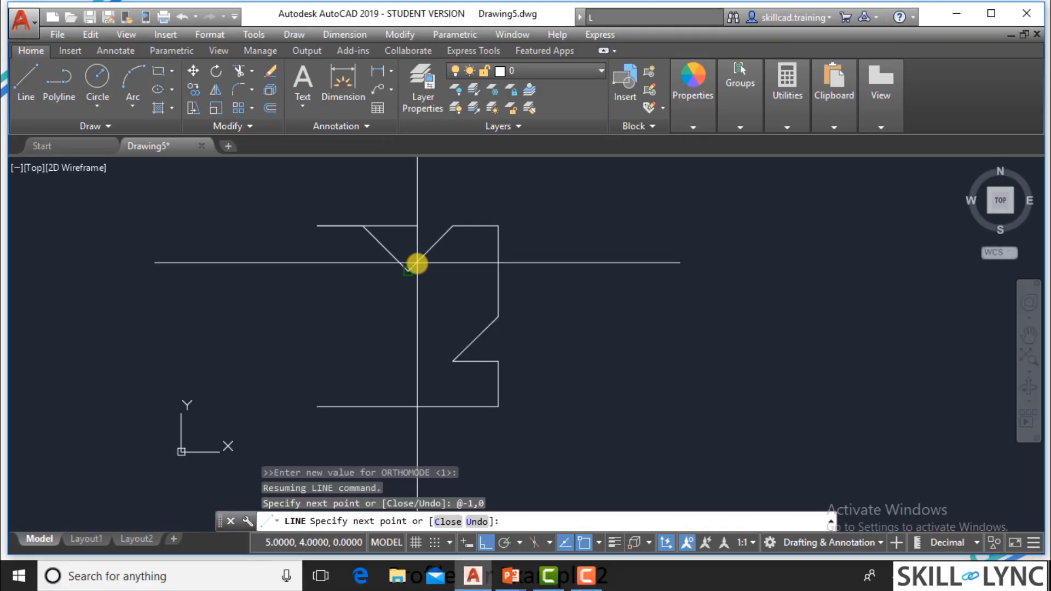
# Draw the profile's left vertical edge with relative point @0,-2 and the inward diagonal below it with @1,-1.
pyautogui.write('@0')
pyautogui.write(',-1')
pyautogui.press('Return')
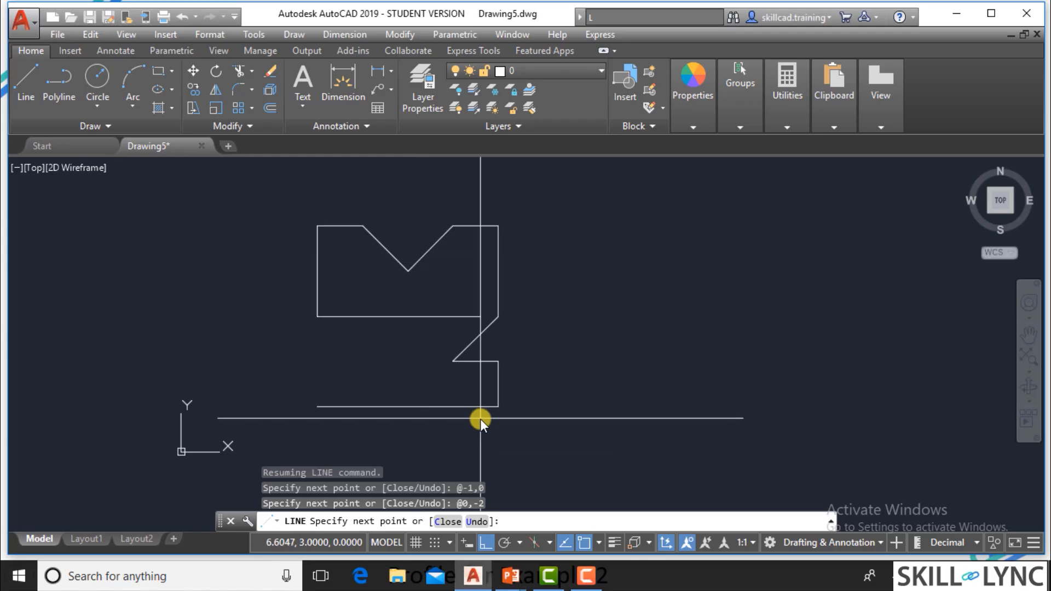
pyautogui.press('F8')
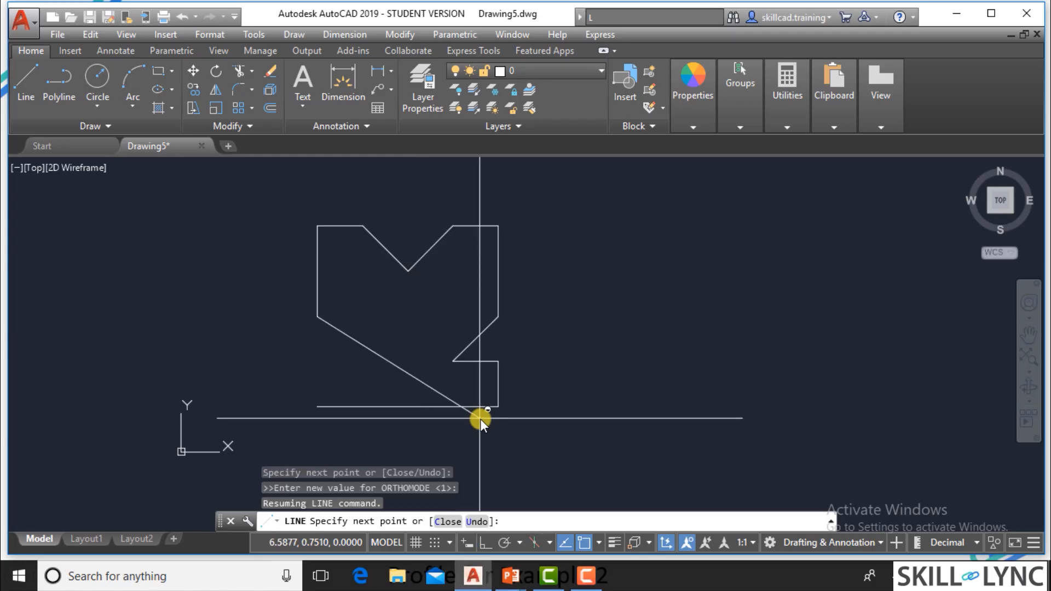
pyautogui.write('@1,')
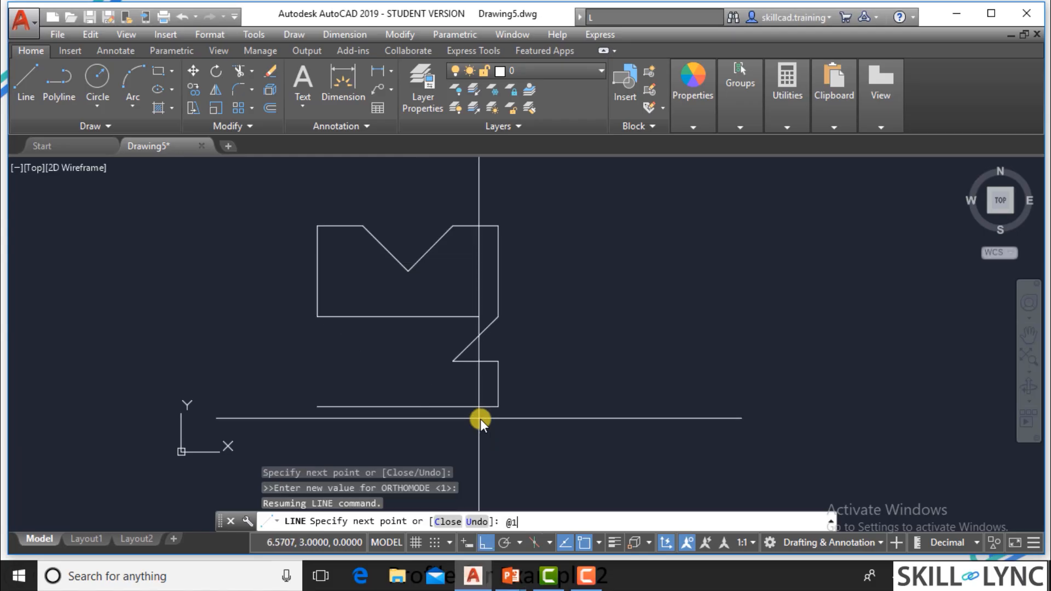
pyautogui.write('-1')
pyautogui.press('Return')
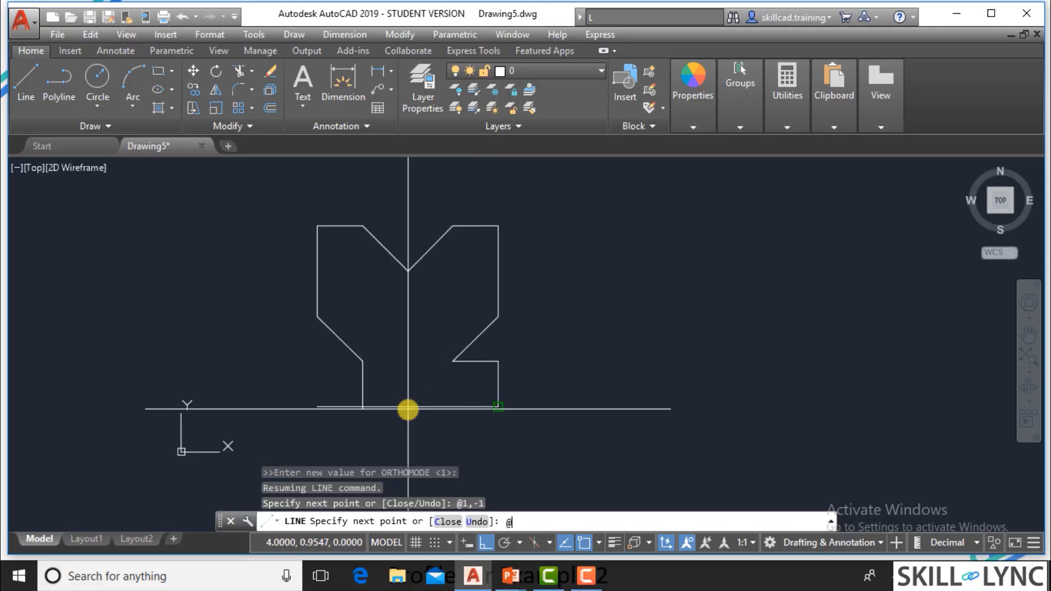
# Draw the short horizontal edge to relative point @-1,0 and close the profile back to its start point.
pyautogui.write('-1,0')
pyautogui.press('Return')
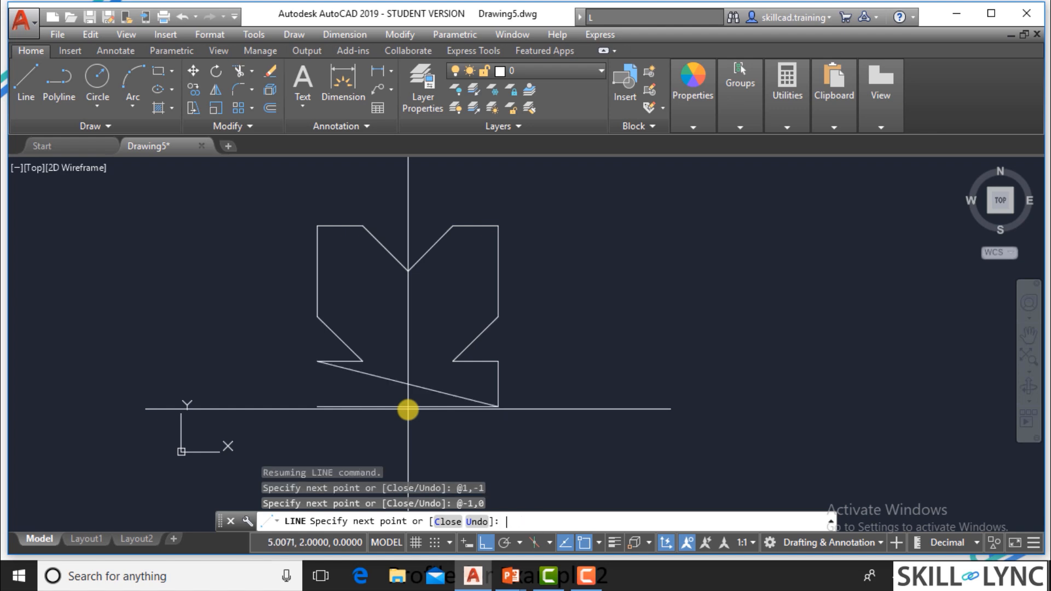
pyautogui.write('c')
pyautogui.press('Return')
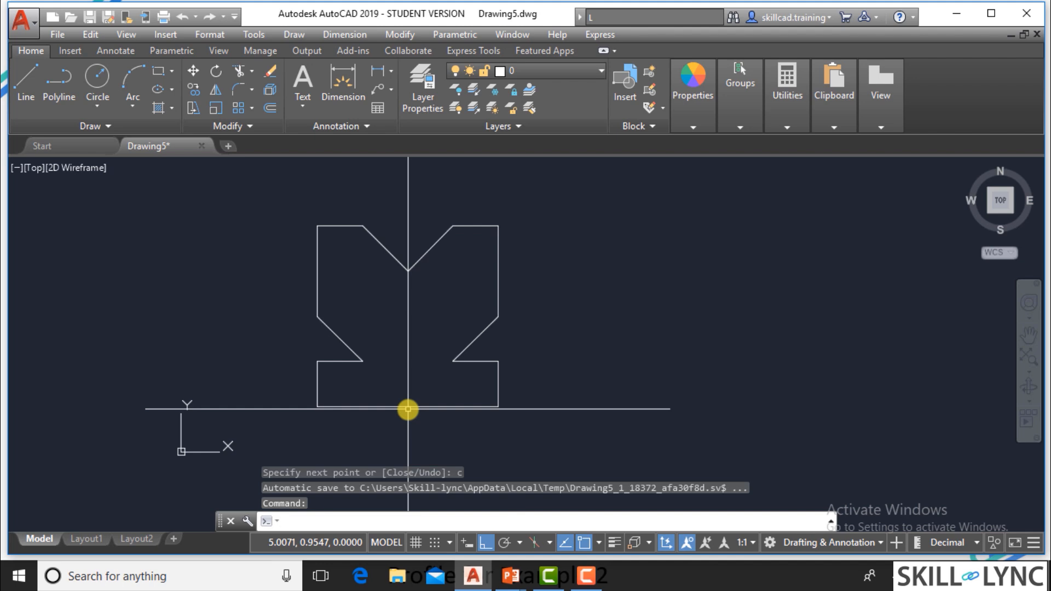
# Select the entire closed profile and erase it from the drawing.
pyautogui.click(520, 408)
pyautogui.click(290, 215)
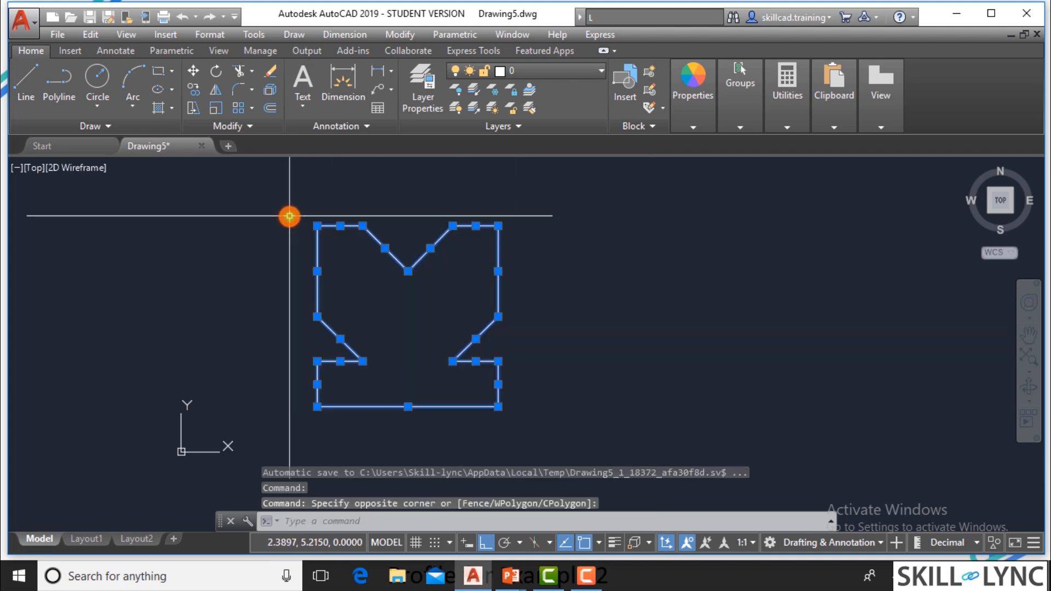
pyautogui.press('Delete')
# Switch to the presentation, advance to the Relative Polar Coordinates slide, and return to AutoCAD.
pyautogui.hotkey('alt', 'Tab')
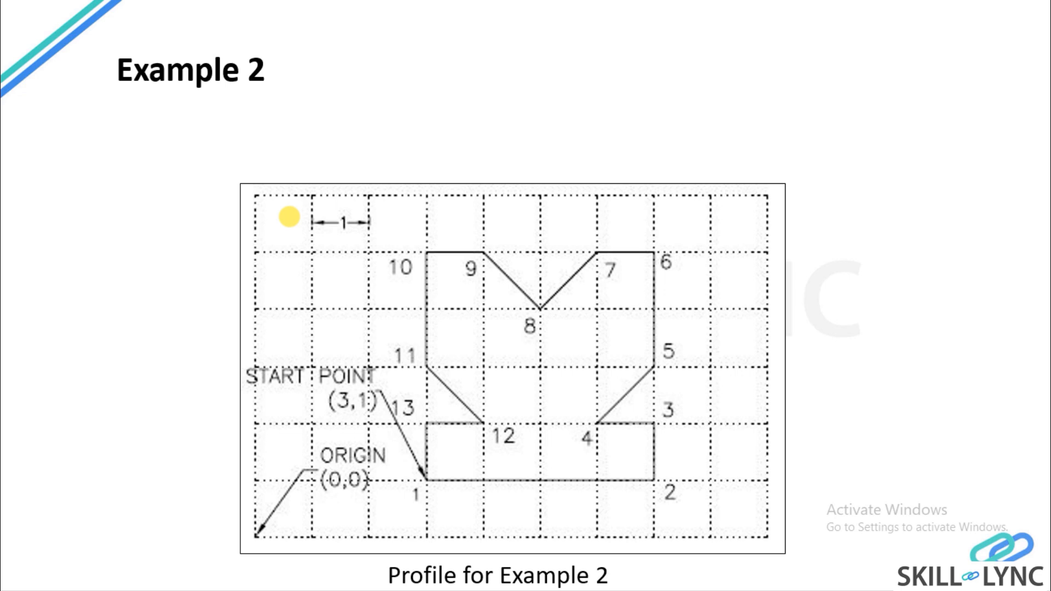
pyautogui.click(289, 216)
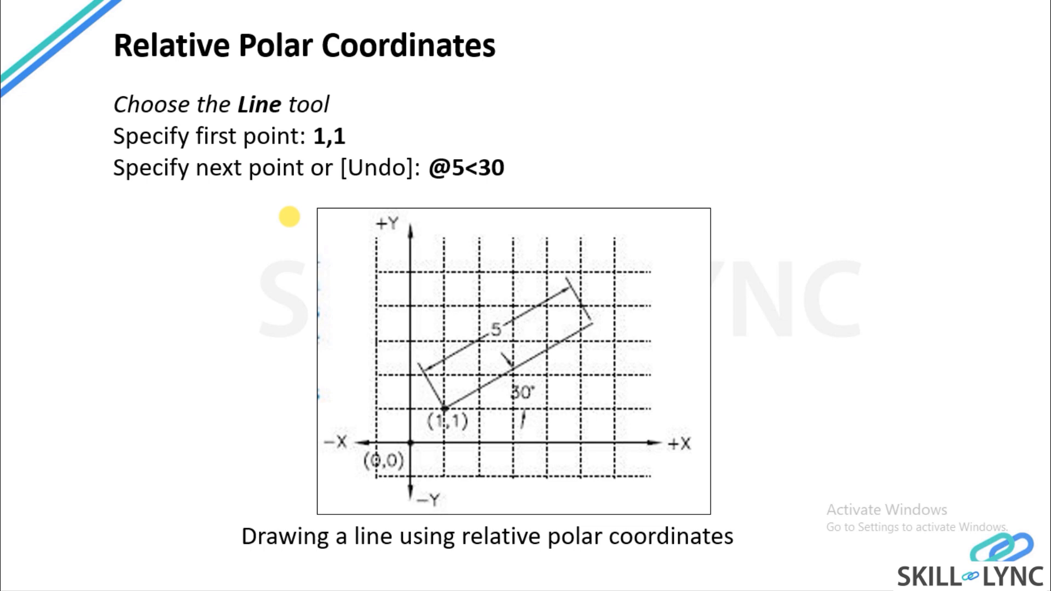
pyautogui.hotkey('alt', 'Tab')
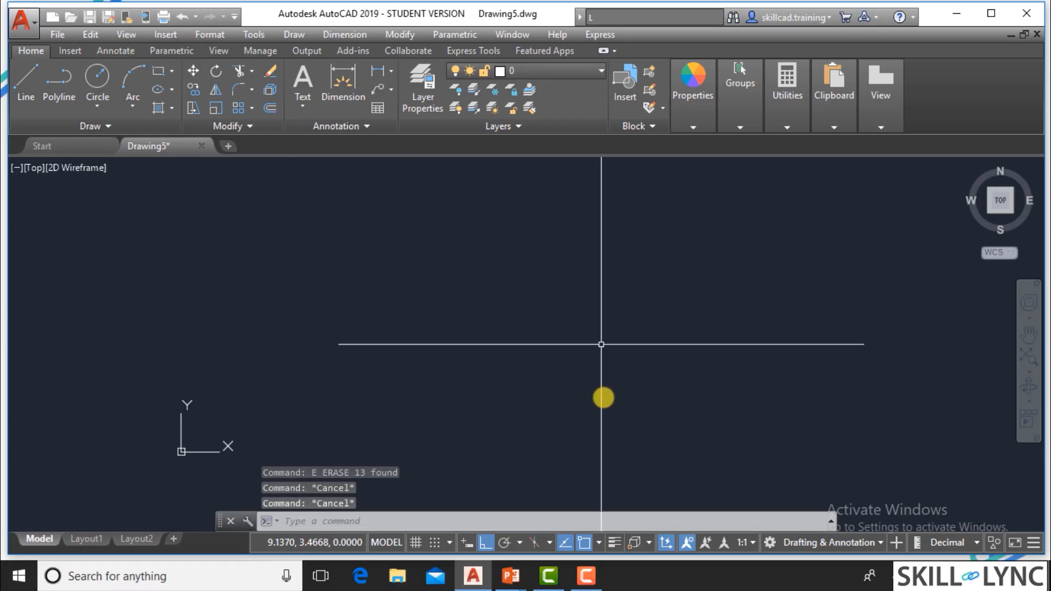
# Draw a single vertical line in the empty drawing area to the right of the origin.
pyautogui.write('l')
pyautogui.press('Return')
pyautogui.click(698, 210)
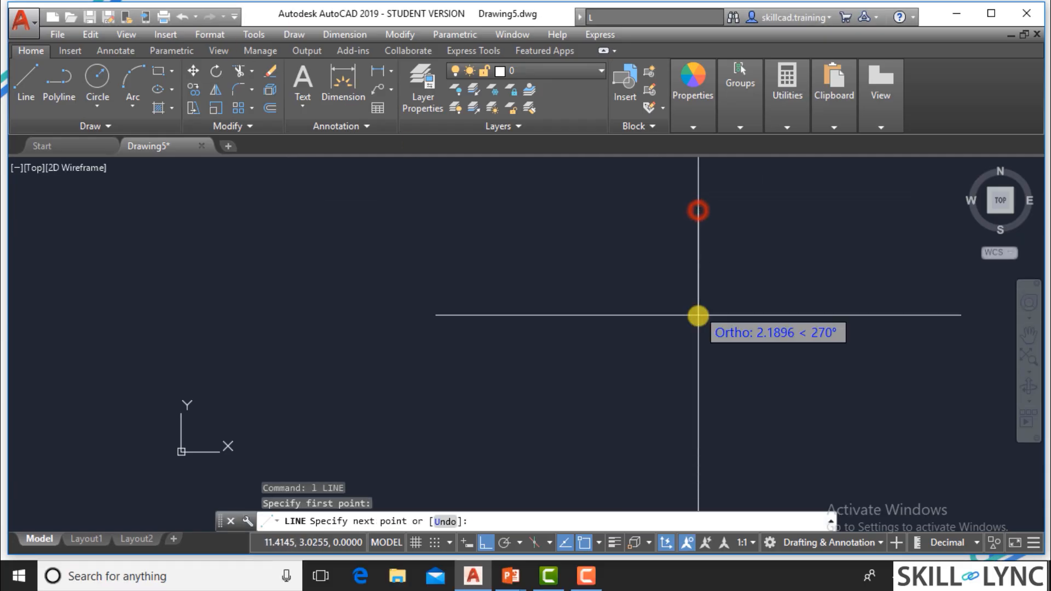
pyautogui.click(698, 329)
pyautogui.press('Escape')
# Draw a horizontal line crossing the vertical line near its middle to form a pair of axes.
pyautogui.scroll(4, 707, 223)
pyautogui.press('Return')
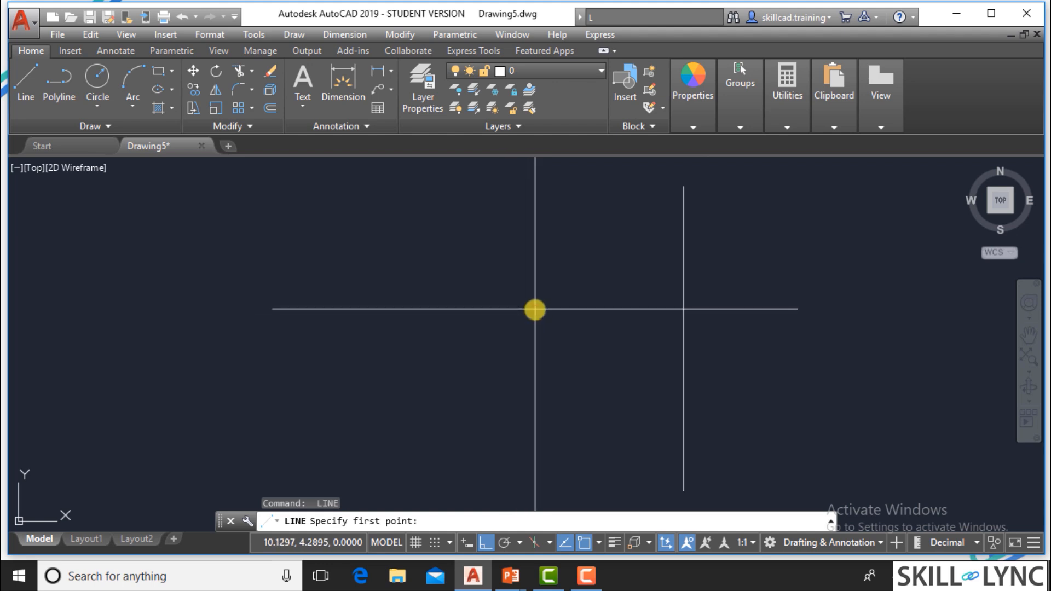
pyautogui.click(534, 309)
pyautogui.click(836, 316)
pyautogui.press('Escape')
pyautogui.press('Escape')
pyautogui.press('Escape')
pyautogui.press('Escape')
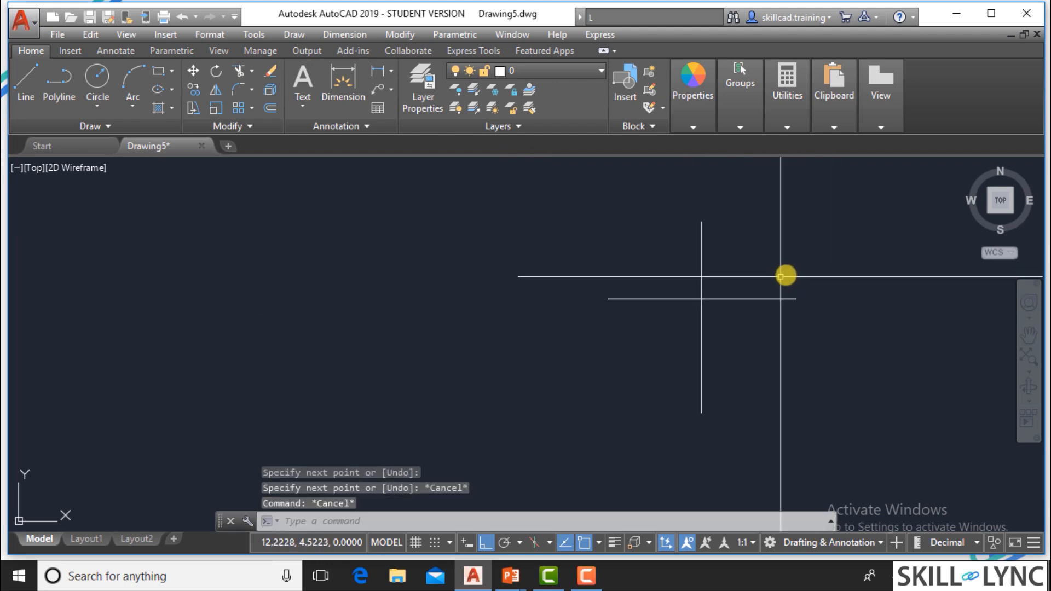
# Place single-line text "0" with no rotation just beyond the right end of the horizontal line.
pyautogui.write('dt')
pyautogui.press('Return')
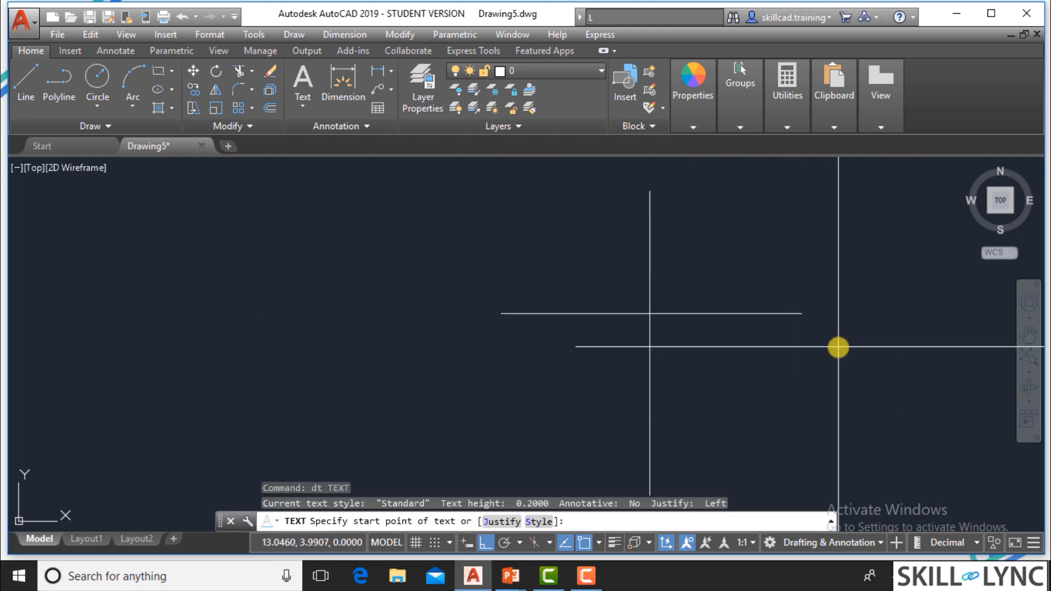
pyautogui.click(819, 312)
pyautogui.click(844, 296)
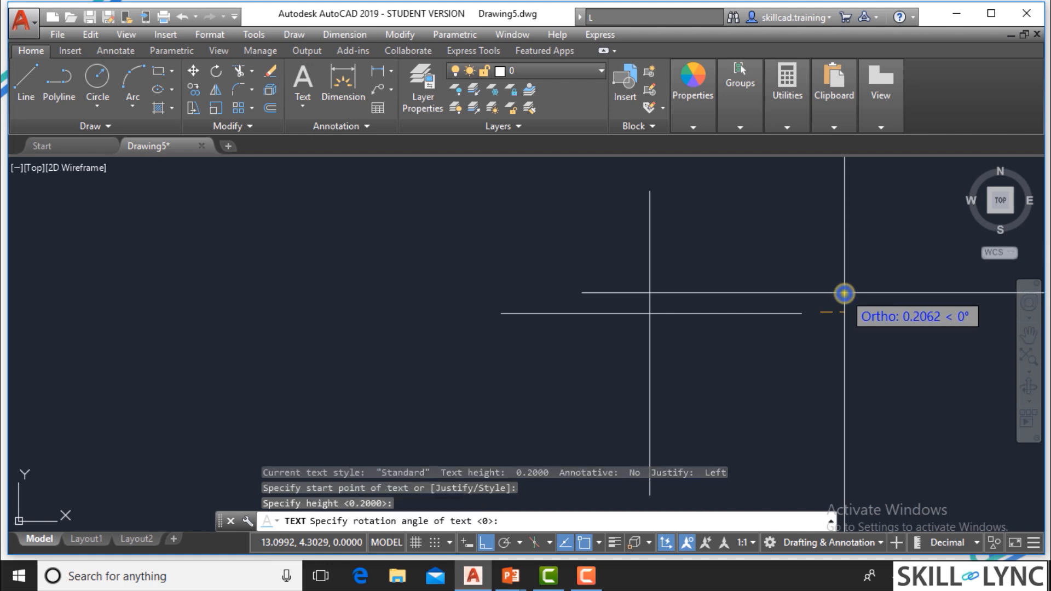
pyautogui.click(844, 294)
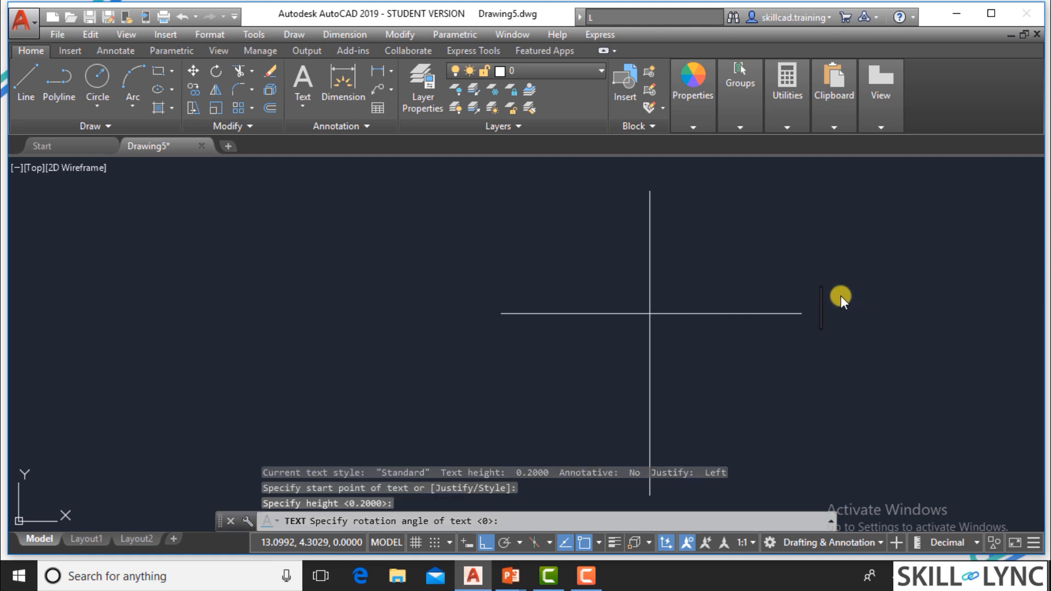
pyautogui.write('0')
pyautogui.press('Escape')
pyautogui.press('Escape')
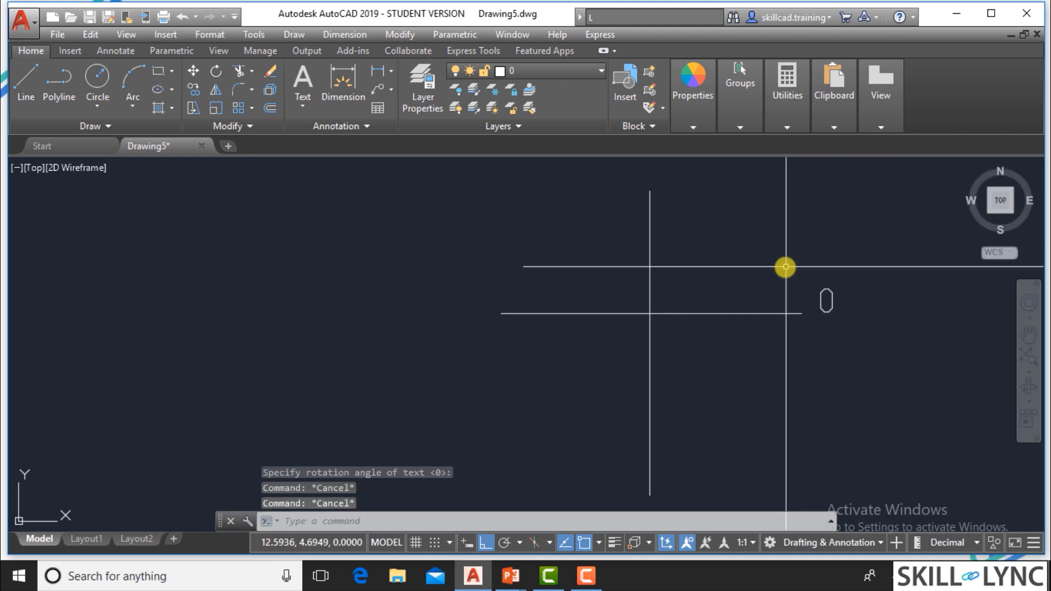
# Copy the "0" label to just above the vertical line's upper end, with Ortho mode switched off.
pyautogui.write('d')
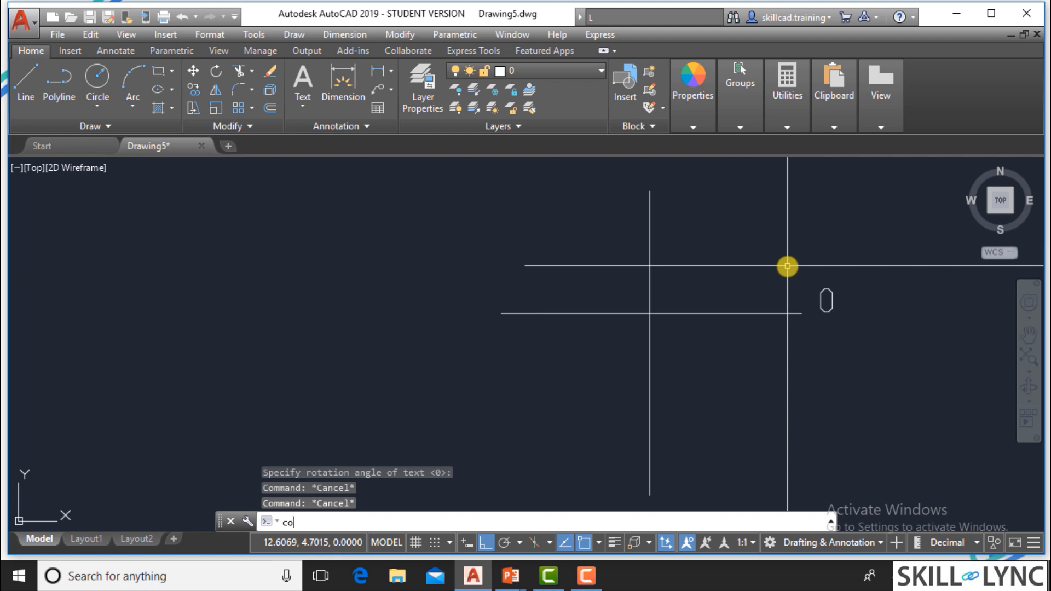
pyautogui.write('o')
pyautogui.press('Return')
pyautogui.click(859, 330)
pyautogui.click(815, 286)
pyautogui.press('Return')
pyautogui.click(826, 298)
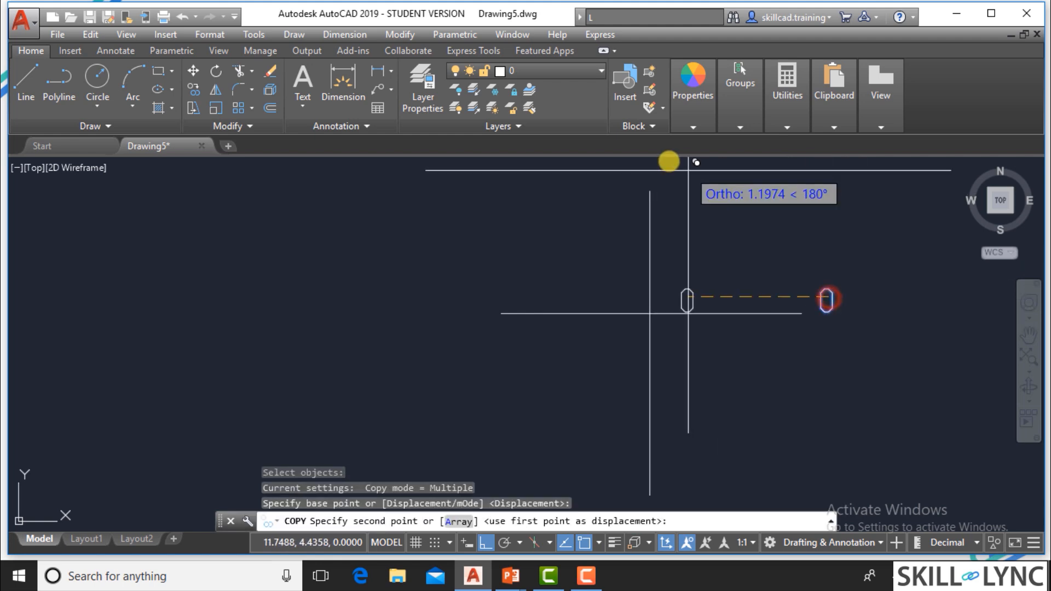
pyautogui.click(486, 544)
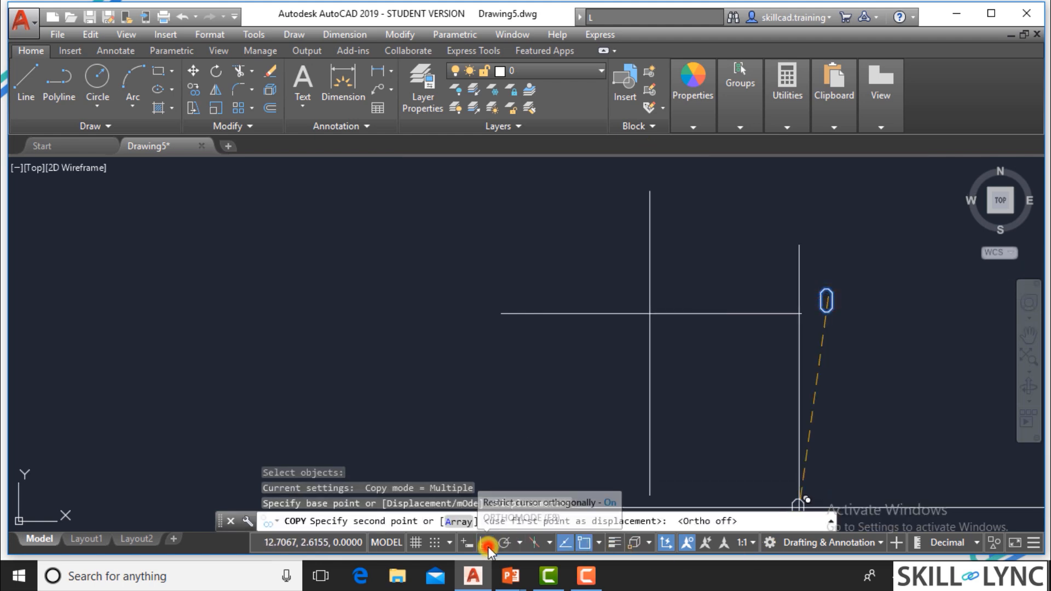
pyautogui.scroll(-2, 950, 511)
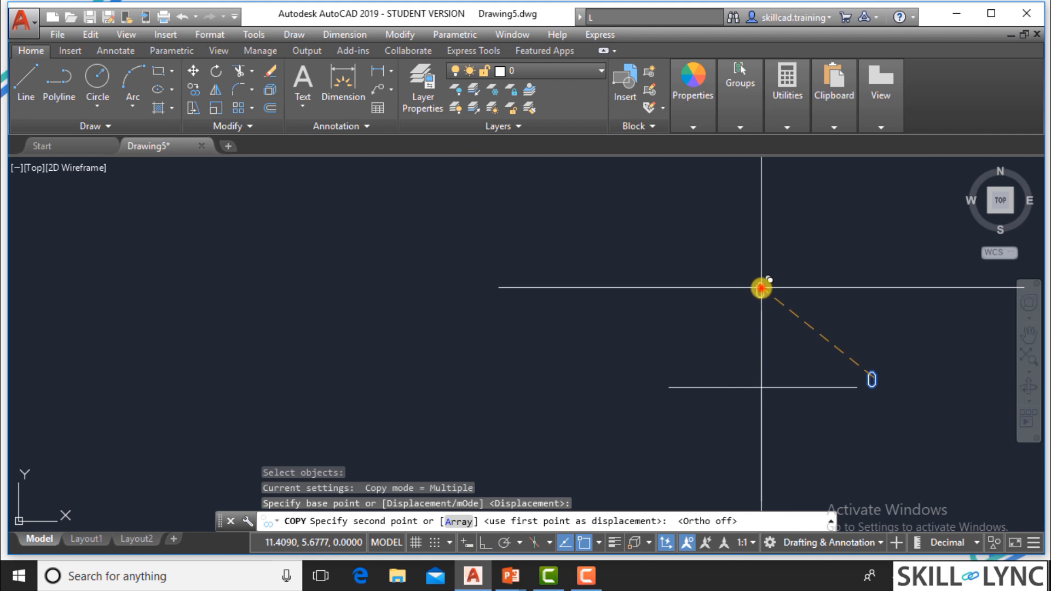
pyautogui.click(760, 290)
# Place further copies of the "0" label at the horizontal line's left end and the vertical line's lower end.
pyautogui.click(655, 385)
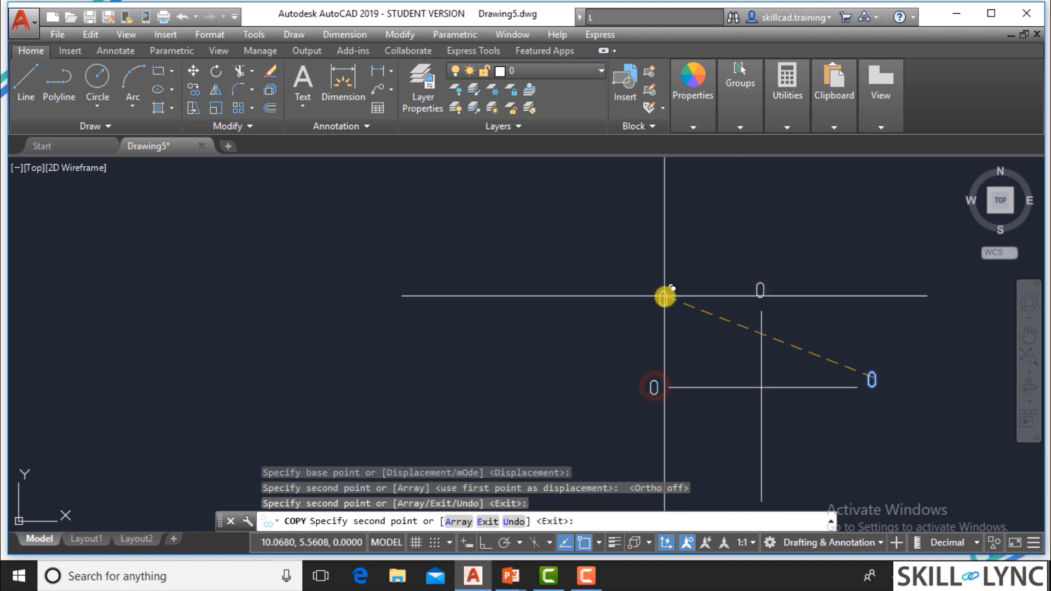
pyautogui.moveTo(664, 296); pyautogui.dragTo(636, 237, button='middle')
pyautogui.click(729, 457)
pyautogui.press('Escape')
pyautogui.press('Escape')
pyautogui.press('Escape')
pyautogui.press('Escape')
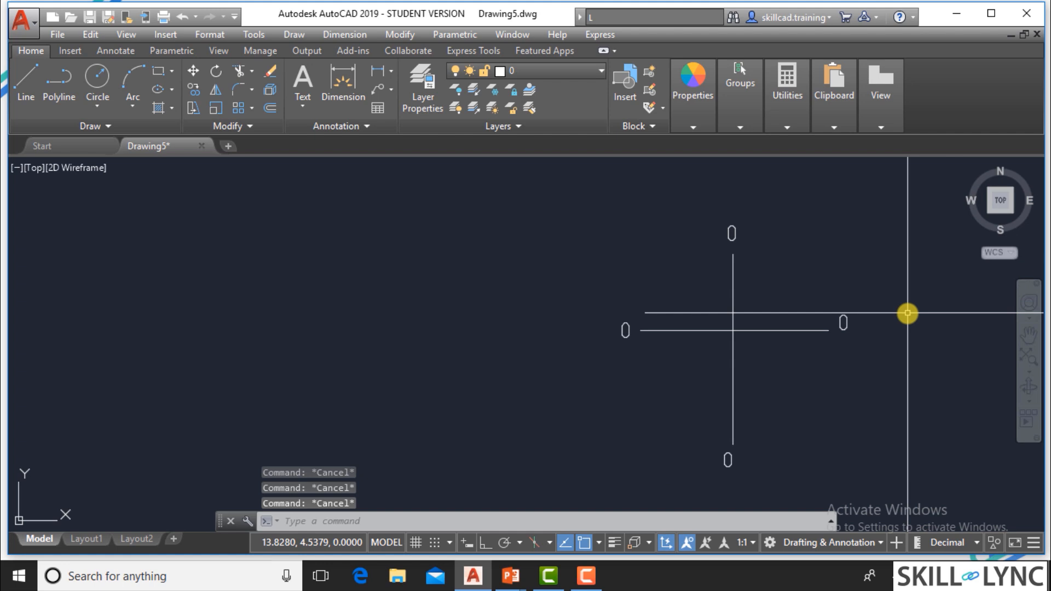
# Copy the "0" label at the horizontal line's right end a short distance farther to the right.
pyautogui.write('co')
pyautogui.press('Return')
pyautogui.click(862, 338)
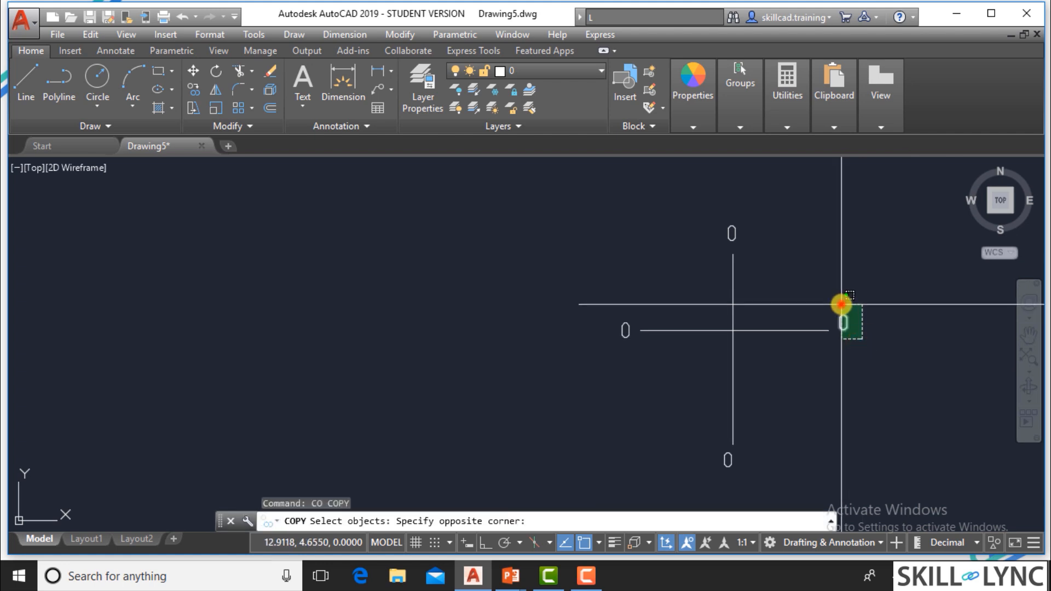
pyautogui.click(841, 302)
pyautogui.press('Return')
pyautogui.click(846, 323)
pyautogui.click(883, 328)
pyautogui.press('Escape')
pyautogui.press('Escape')
pyautogui.press('Escape')
# Change the outermost label to the right of the horizontal line to "X".
pyautogui.scroll(4, 901, 323)
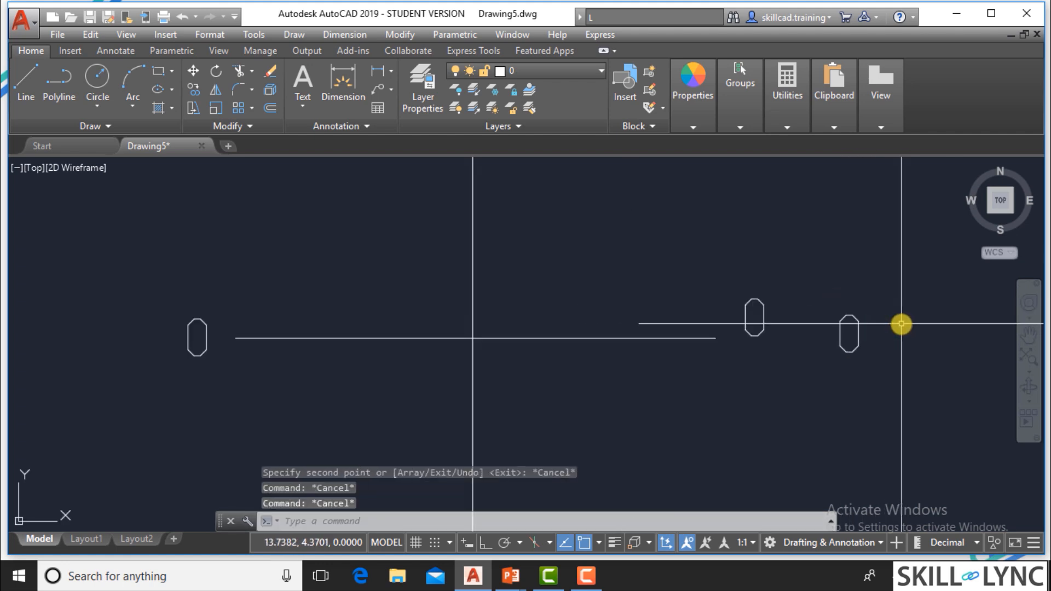
pyautogui.write('ed')
pyautogui.press('Return')
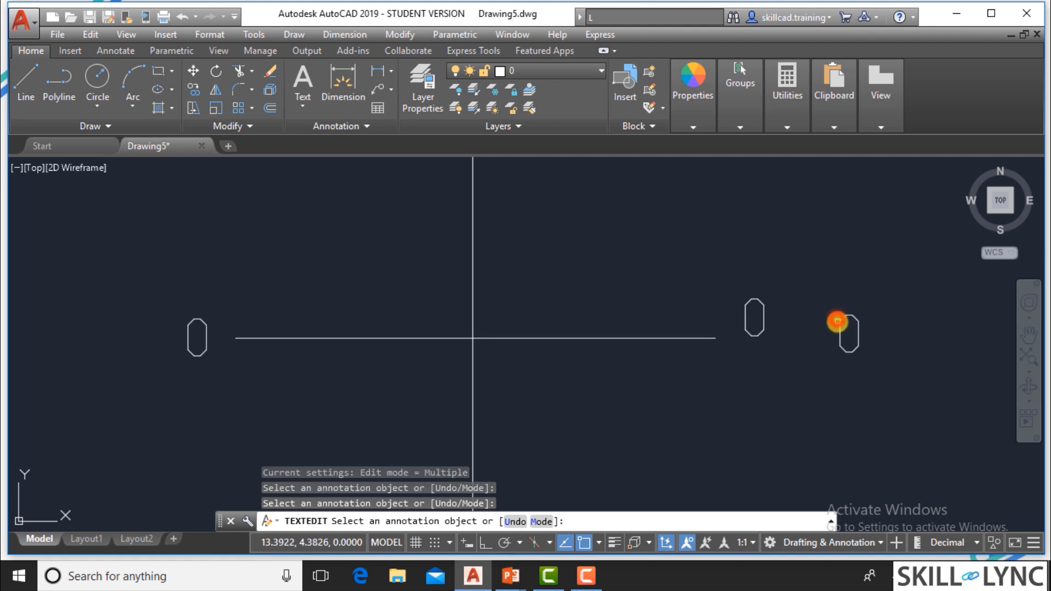
pyautogui.click(838, 323)
pyautogui.write('X')
pyautogui.click(843, 274)
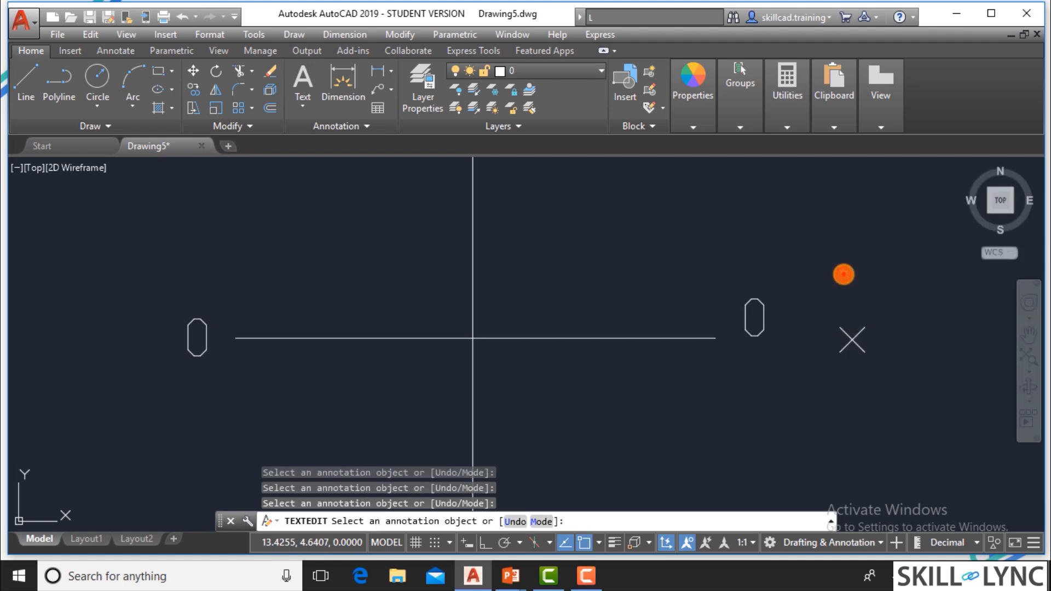
pyautogui.press('Escape')
# Copy the "0" label at the vertical line's upper end to a spot directly above itself.
pyautogui.scroll(-3, 753, 300)
pyautogui.scroll(2, 700, 295)
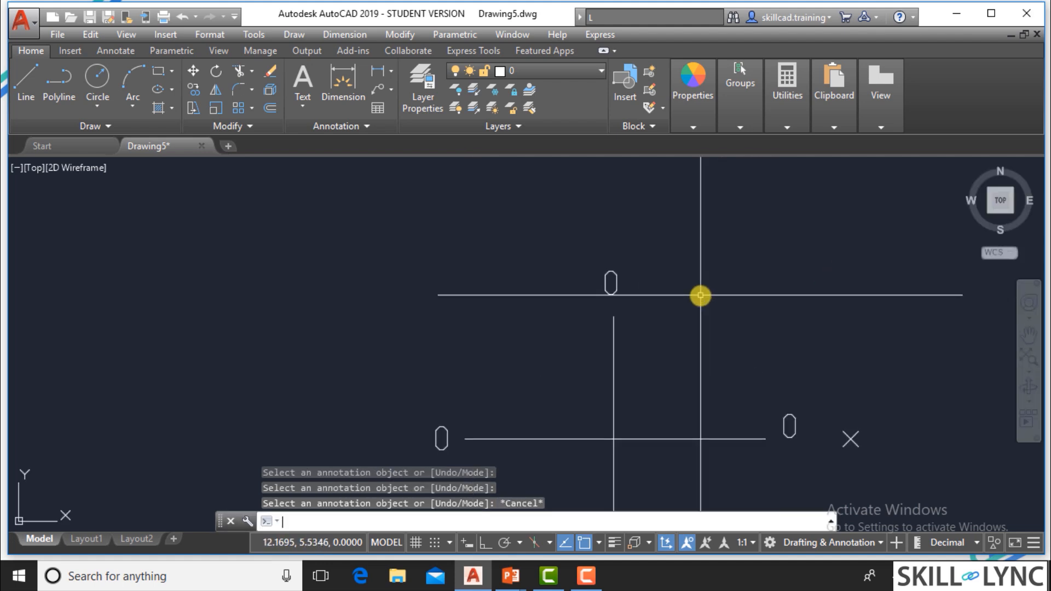
pyautogui.write('co')
pyautogui.press('Return')
pyautogui.click(651, 282)
pyautogui.click(563, 277)
pyautogui.press('Return')
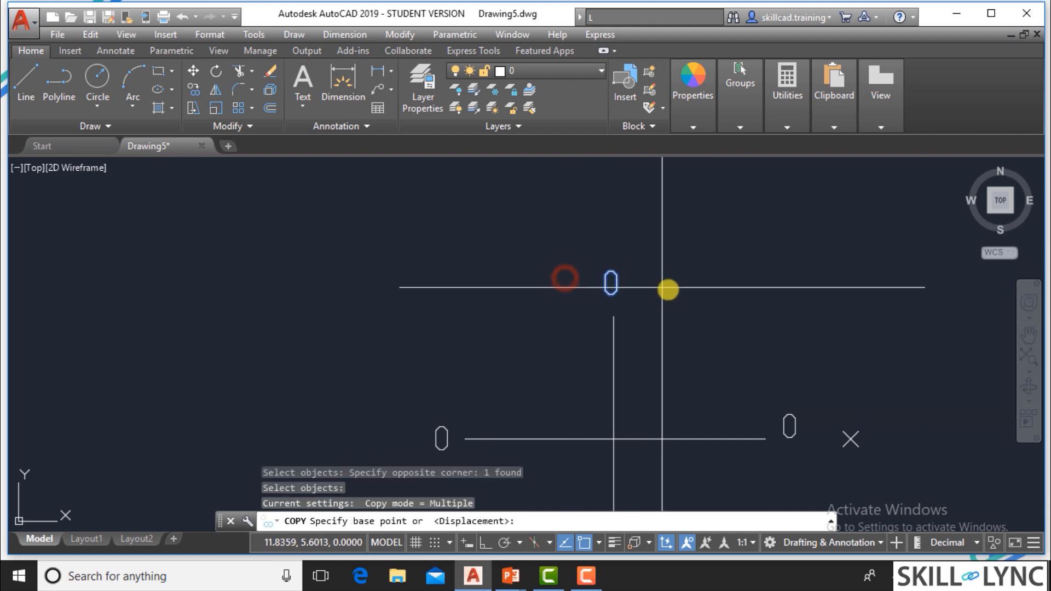
pyautogui.click(681, 296)
pyautogui.click(679, 258)
pyautogui.press('Escape')
pyautogui.press('Escape')
# Change the topmost label above the vertical line to "y".
pyautogui.write('ed')
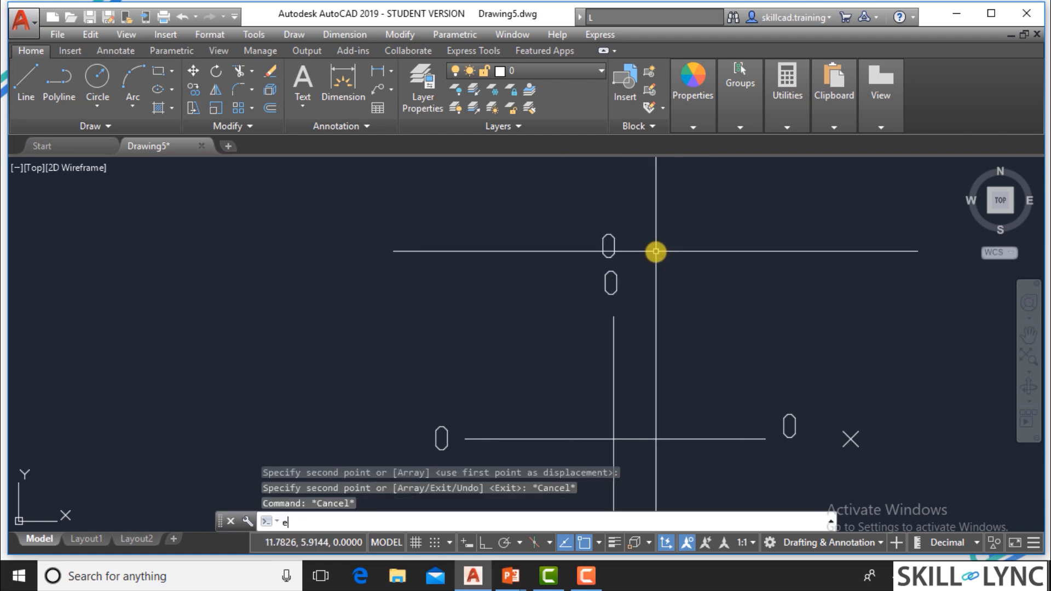
pyautogui.press('Return')
pyautogui.click(610, 254)
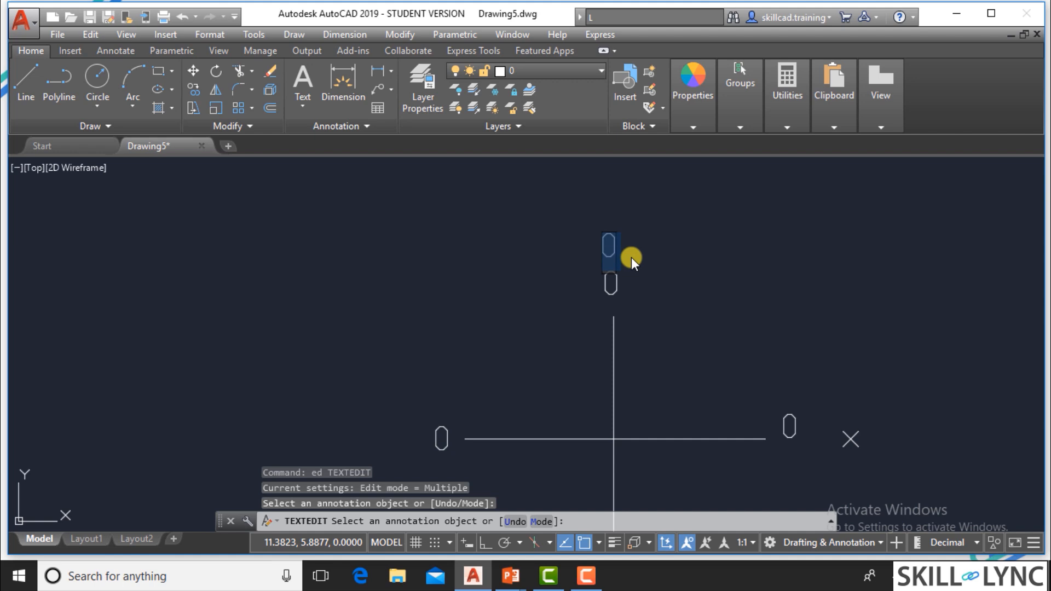
pyautogui.write('y')
pyautogui.press('Return')
pyautogui.press('Escape')
pyautogui.press('Escape')
# Change the "0" label at the vertical line's upper end to "90".
pyautogui.scroll(-2, 705, 266)
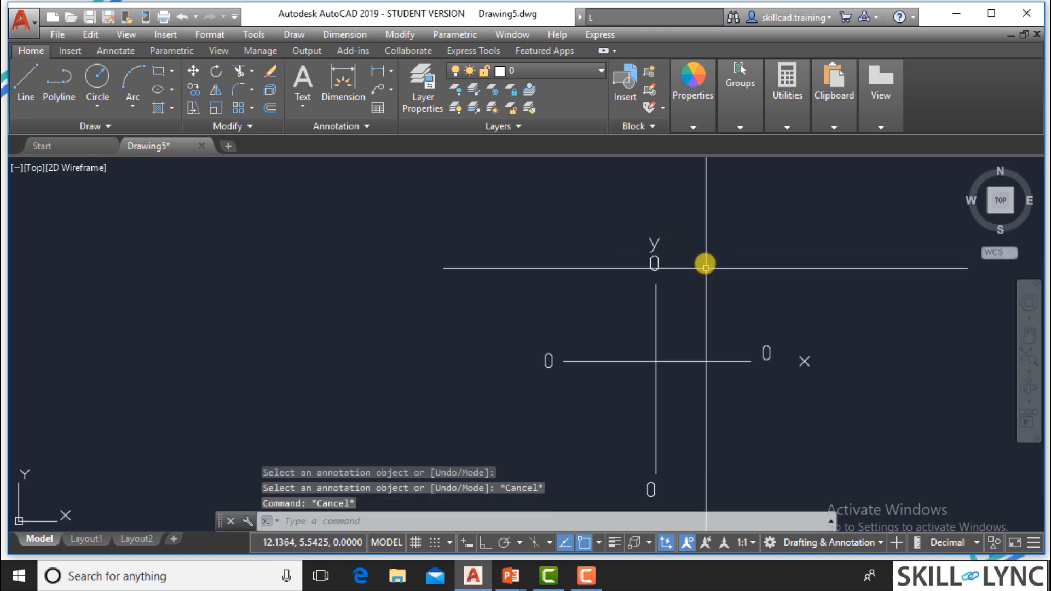
pyautogui.scroll(5, 705, 266)
pyautogui.write('ed')
pyautogui.press('Return')
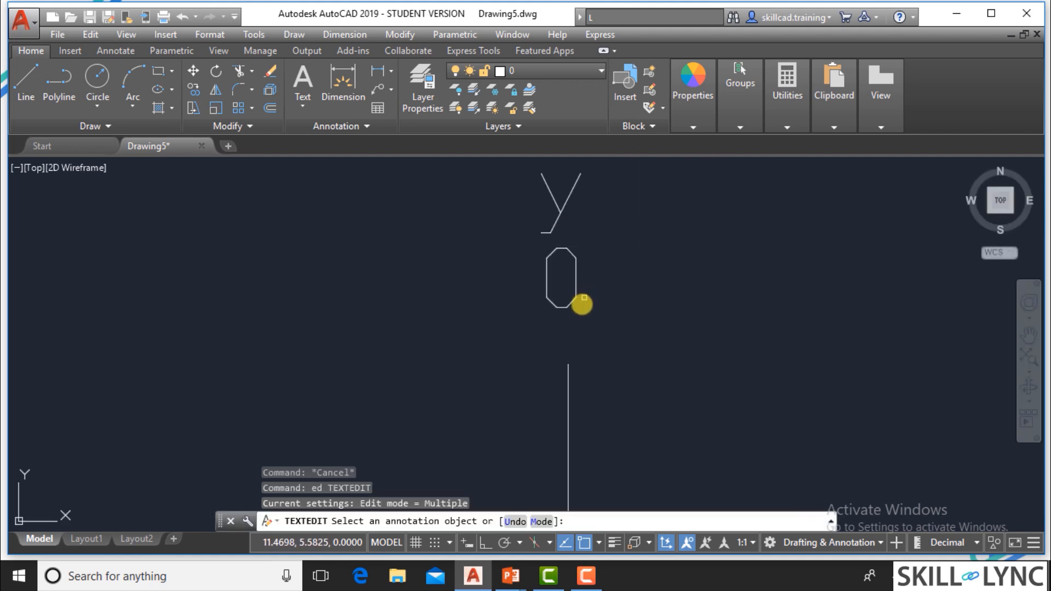
pyautogui.click(571, 301)
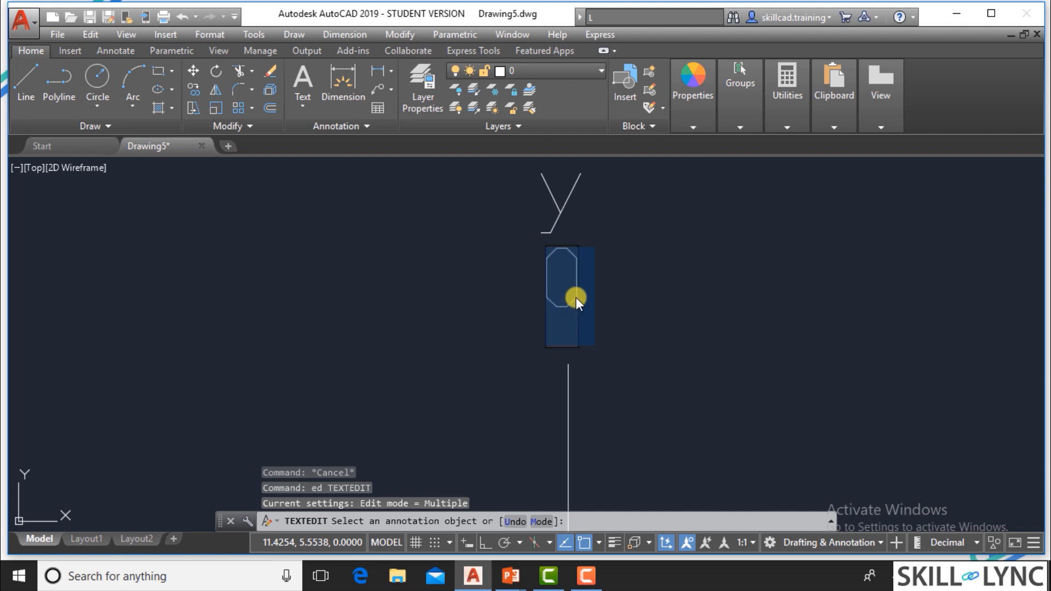
pyautogui.write('90')
pyautogui.press('Return')
# Change the "0" label at the horizontal line's left end to "180".
pyautogui.scroll(-4, 723, 268)
pyautogui.scroll(4, 580, 378)
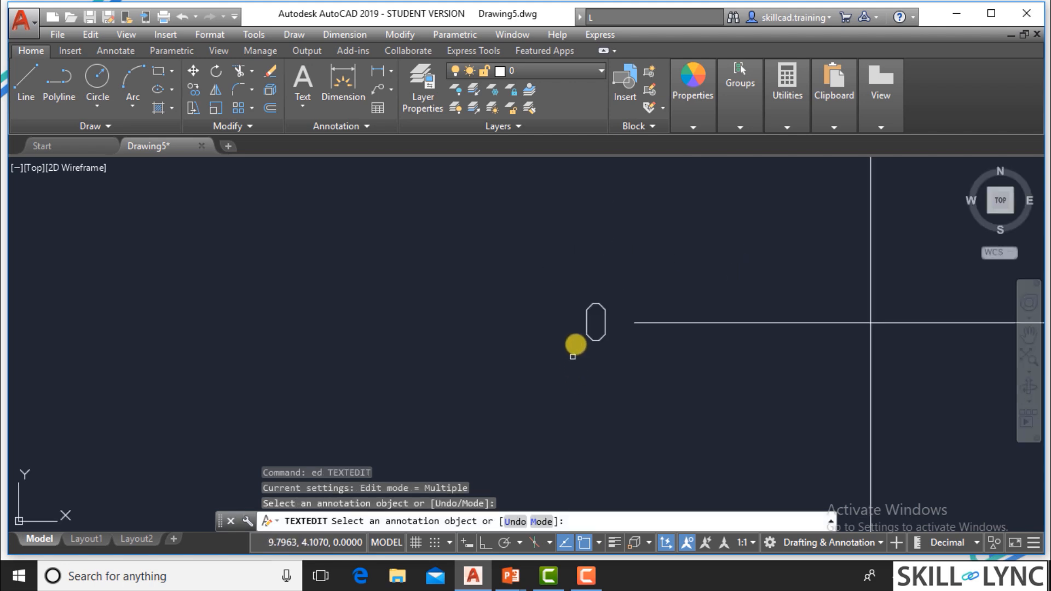
pyautogui.click(584, 333)
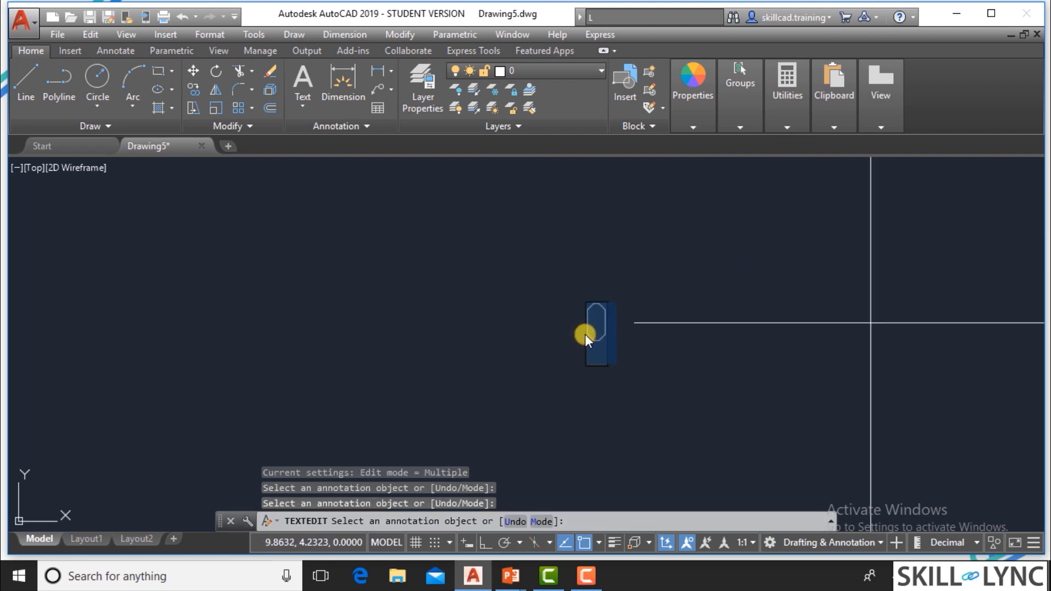
pyautogui.write('180')
pyautogui.press('Return')
# Change the "0" label at the vertical line's lower end to "270" and finish editing the labels.
pyautogui.scroll(-3, 554, 316)
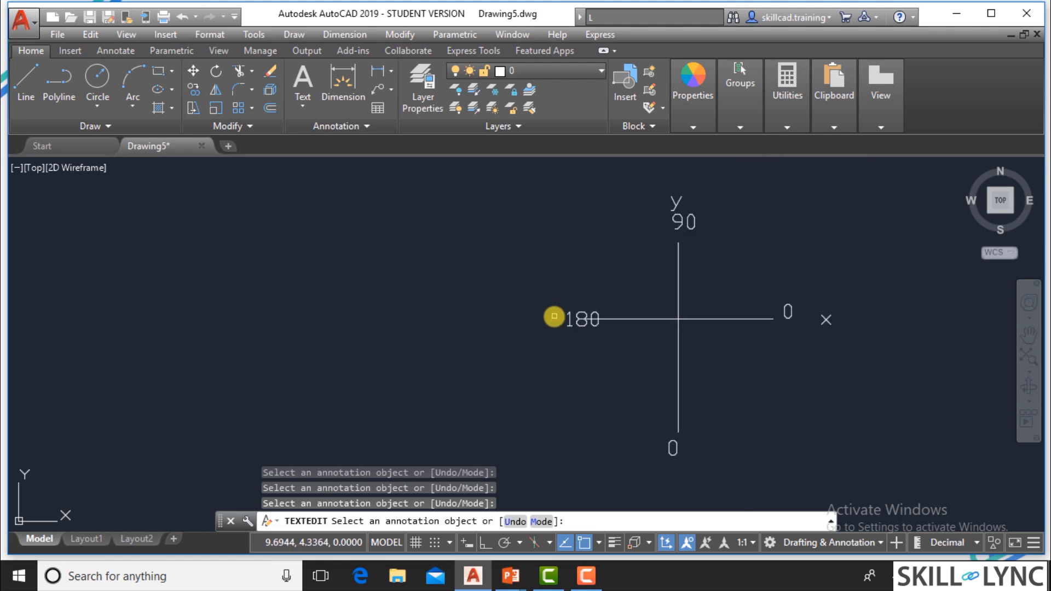
pyautogui.scroll(3, 598, 404)
pyautogui.click(598, 406)
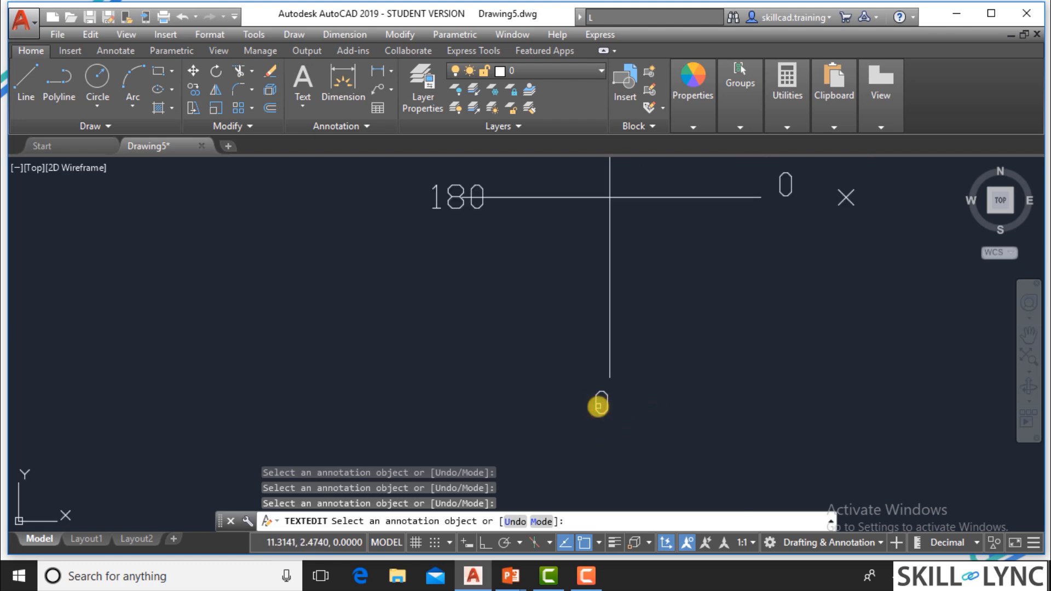
pyautogui.click(599, 413)
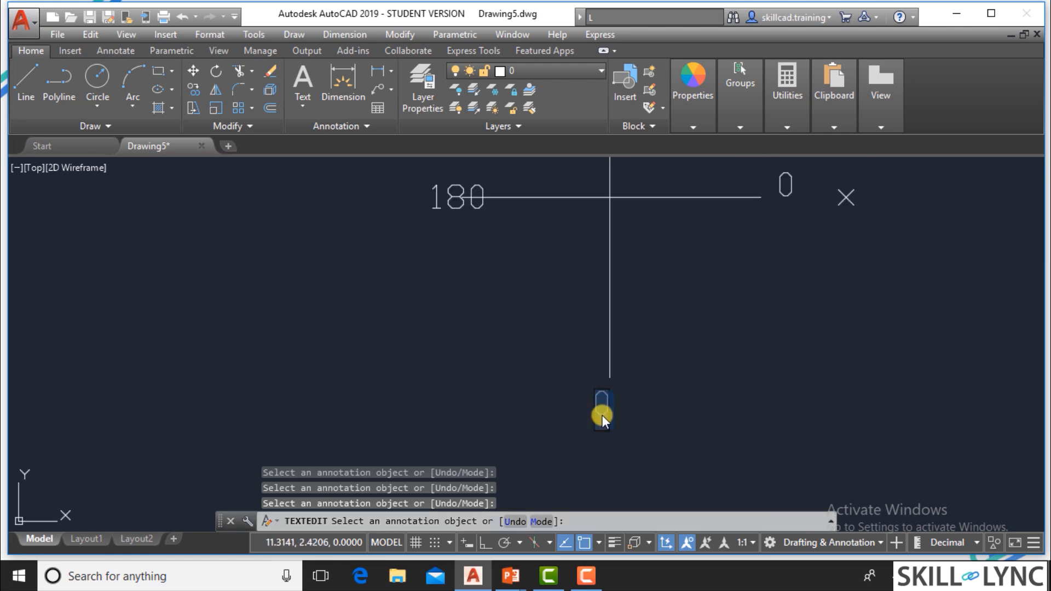
pyautogui.write('270')
pyautogui.press('Return')
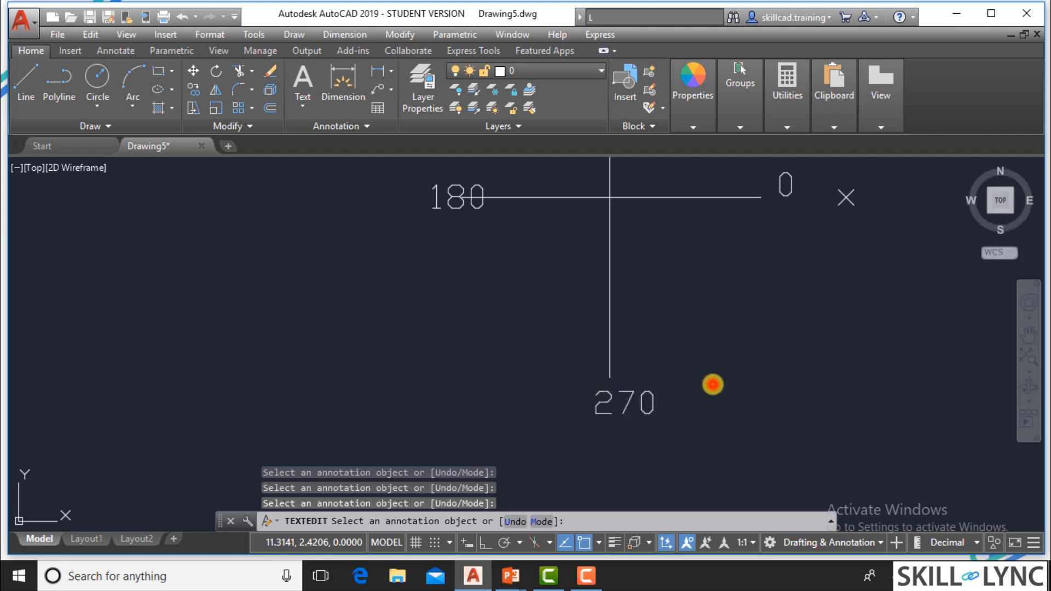
pyautogui.scroll(-3, 715, 388)
pyautogui.scroll(-2, 714, 388)
pyautogui.press('Escape')
pyautogui.press('Escape')
pyautogui.scroll(4, 711, 328)
pyautogui.scroll(2, 760, 372)
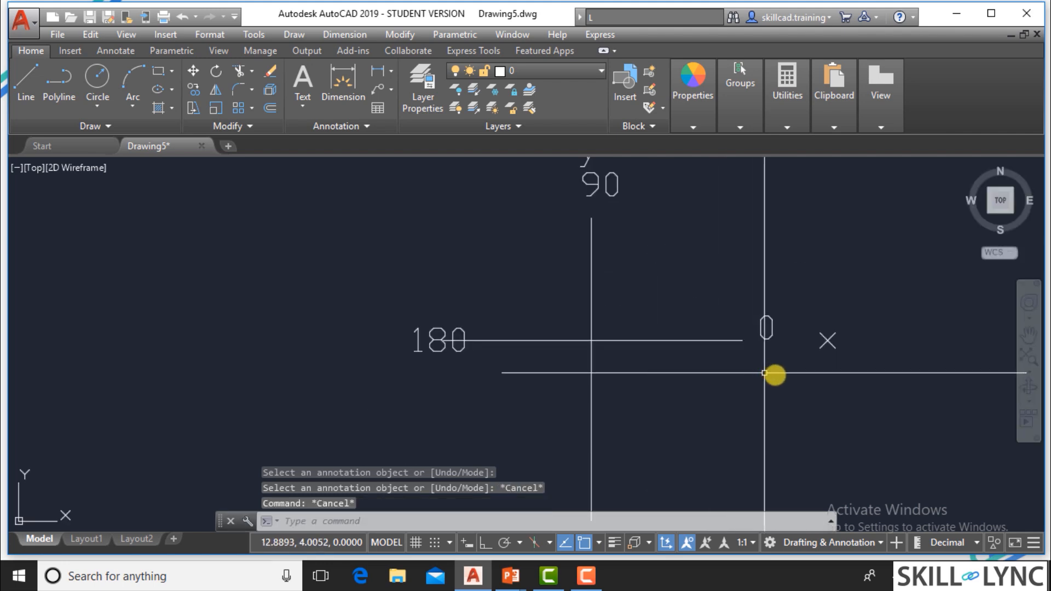
pyautogui.scroll(-2, 778, 378)
pyautogui.scroll(2, 701, 367)
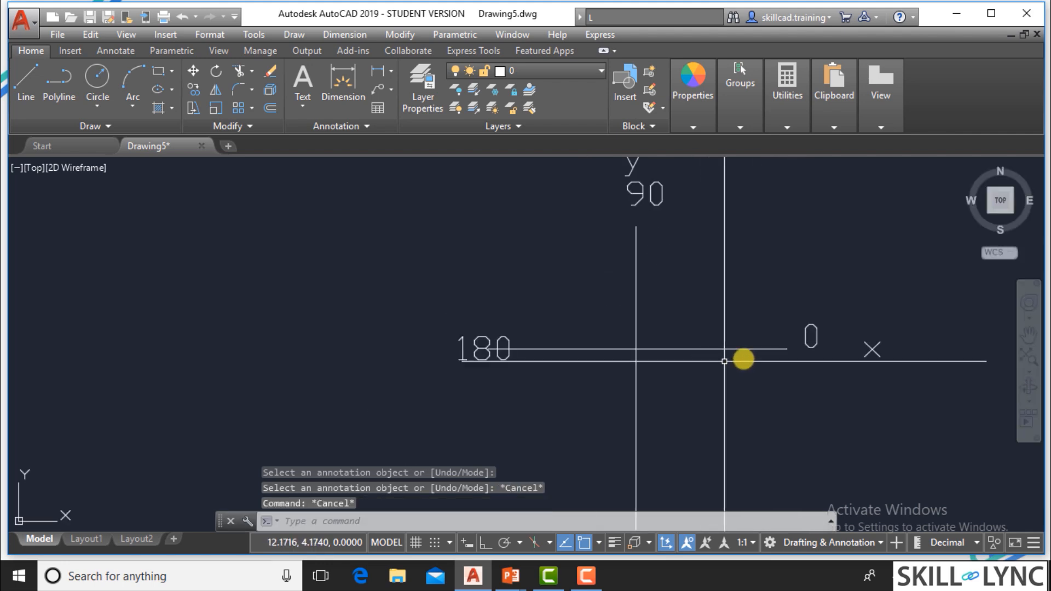
pyautogui.scroll(-2, 756, 356)
pyautogui.scroll(-3, 756, 356)
pyautogui.scroll(3, 684, 466)
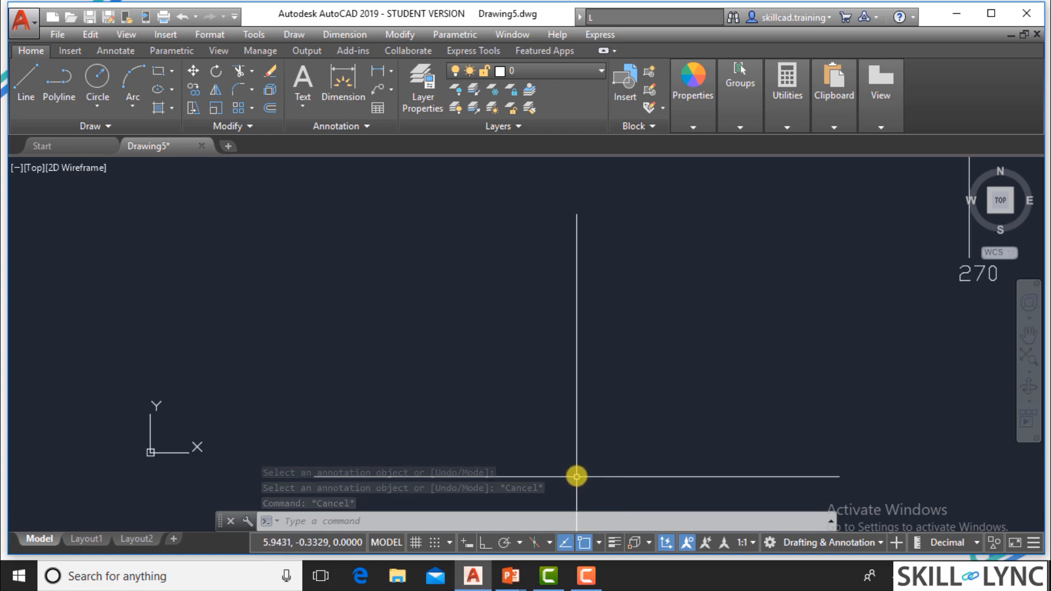
pyautogui.scroll(-3, 575, 476)
# Review the relative polar coordinates example in the presentation and return to the AutoCAD drawing.
pyautogui.hotkey('alt', 'Tab')
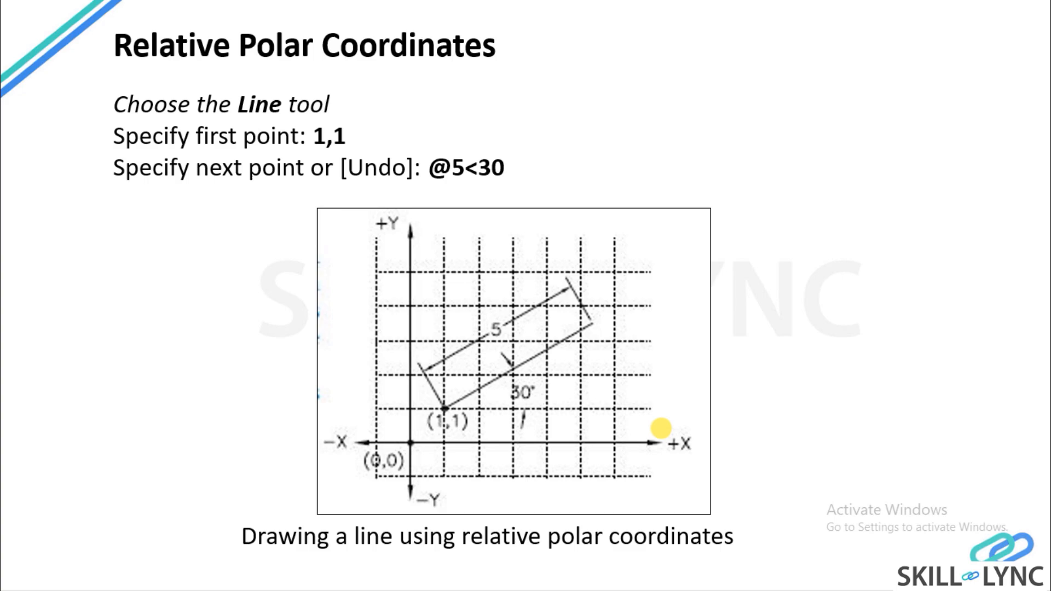
pyautogui.hotkey('alt', 'Tab')
pyautogui.press('Escape')
pyautogui.press('Escape')
pyautogui.press('Escape')
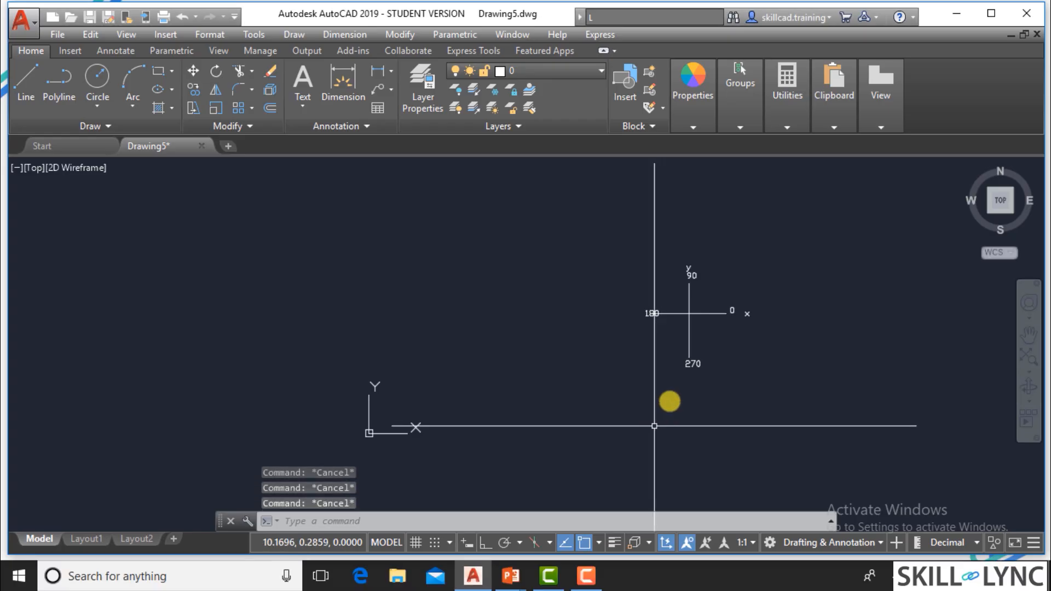
# Draw a line from the absolute point 1,1 to the relative polar point @5<45.
pyautogui.scroll(2, 648, 422)
pyautogui.scroll(2, 497, 422)
pyautogui.scroll(-2, 474, 451)
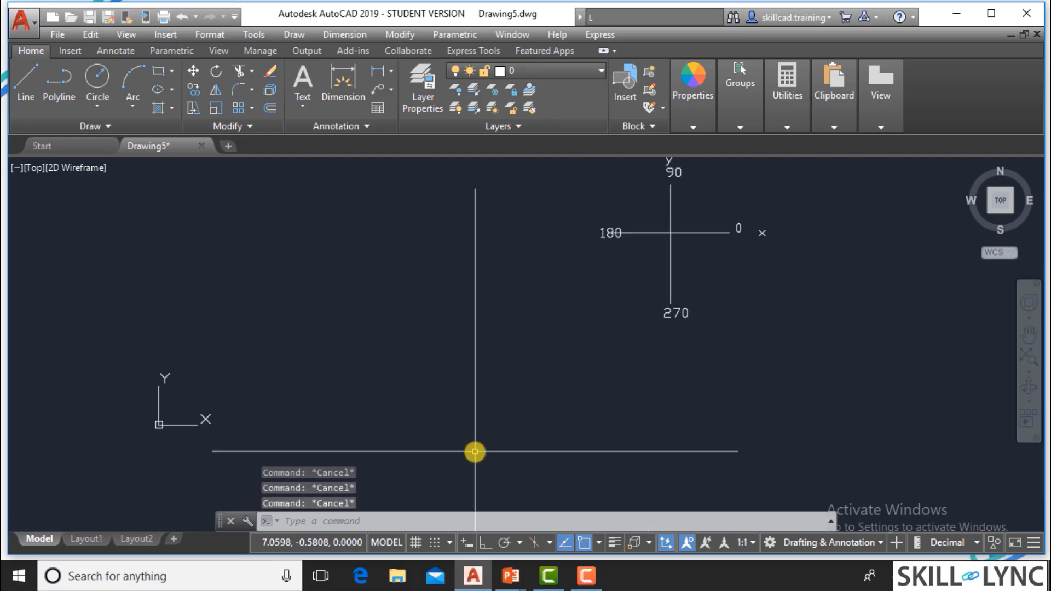
pyautogui.write('l')
pyautogui.press('Return')
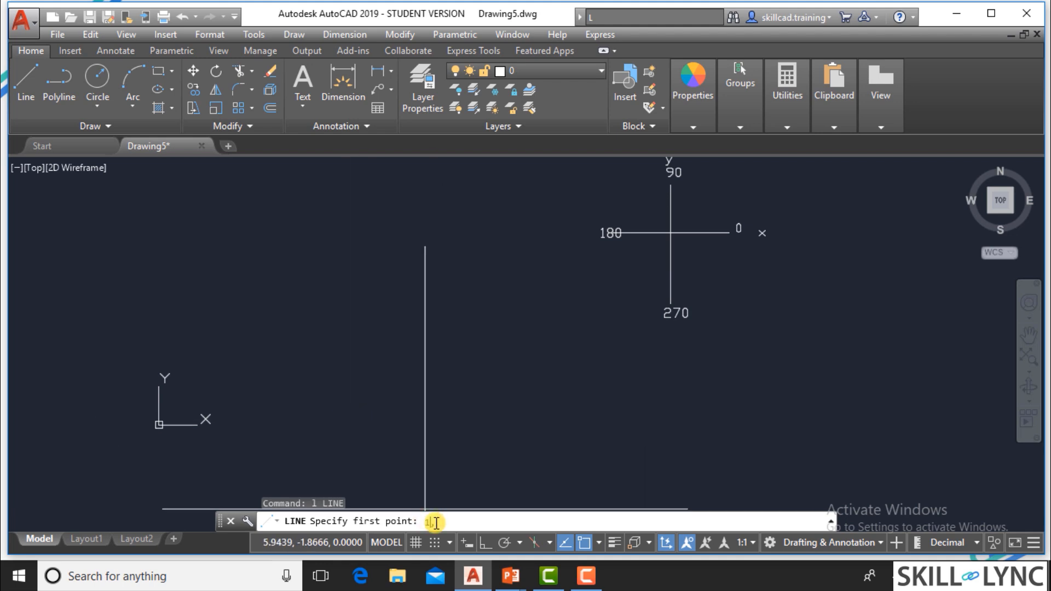
pyautogui.write('1,1')
pyautogui.press('Return')
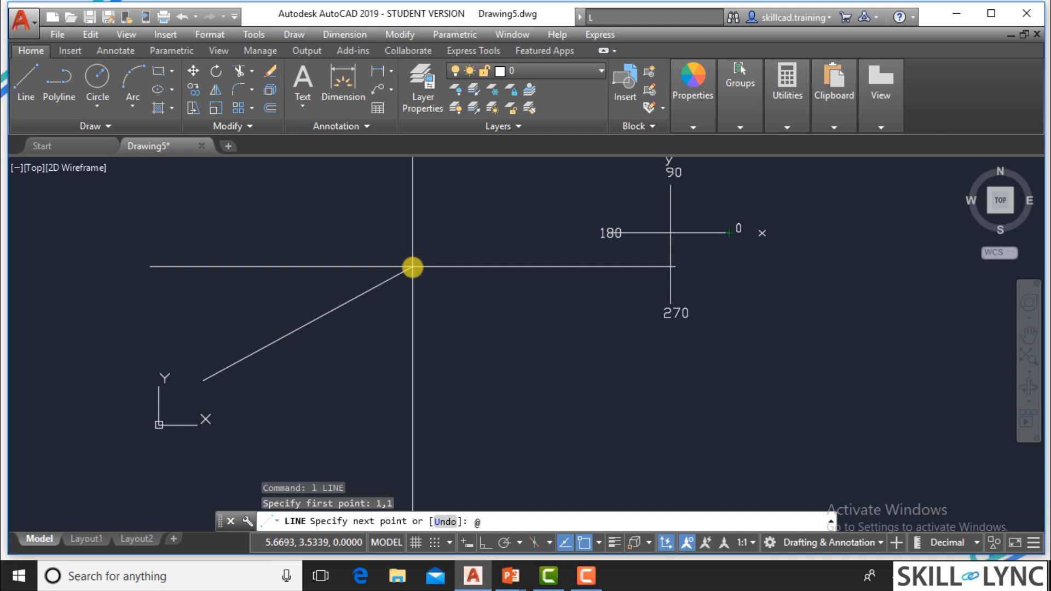
pyautogui.write('5<45')
pyautogui.press('Return')
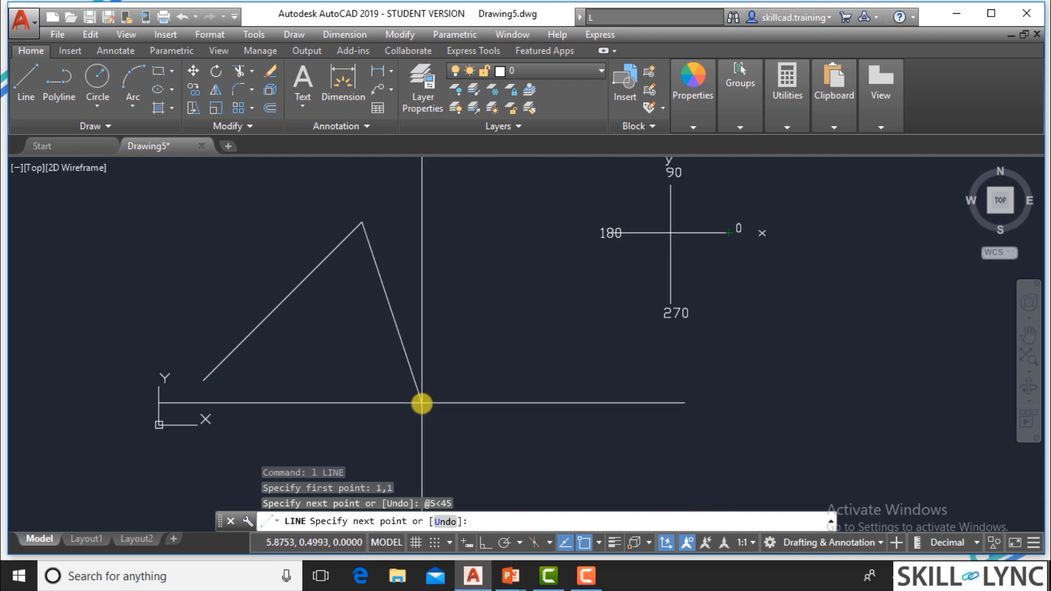
# Continue the line upward from its end with a segment to the relative polar point @3<90.
pyautogui.scroll(-2, 422, 403)
pyautogui.scroll(2, 452, 221)
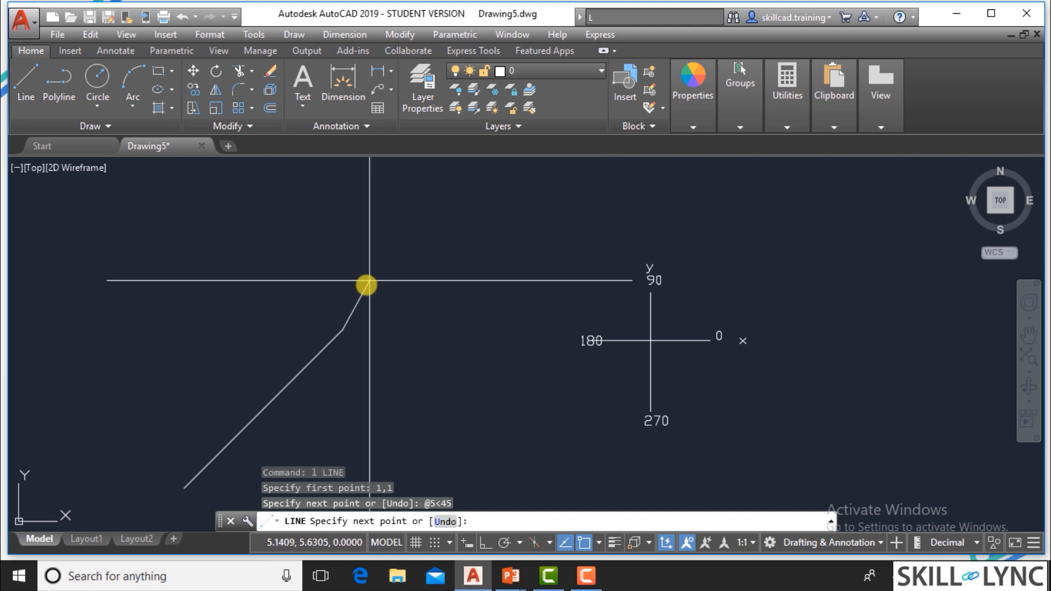
pyautogui.press('F8')
pyautogui.write('@')
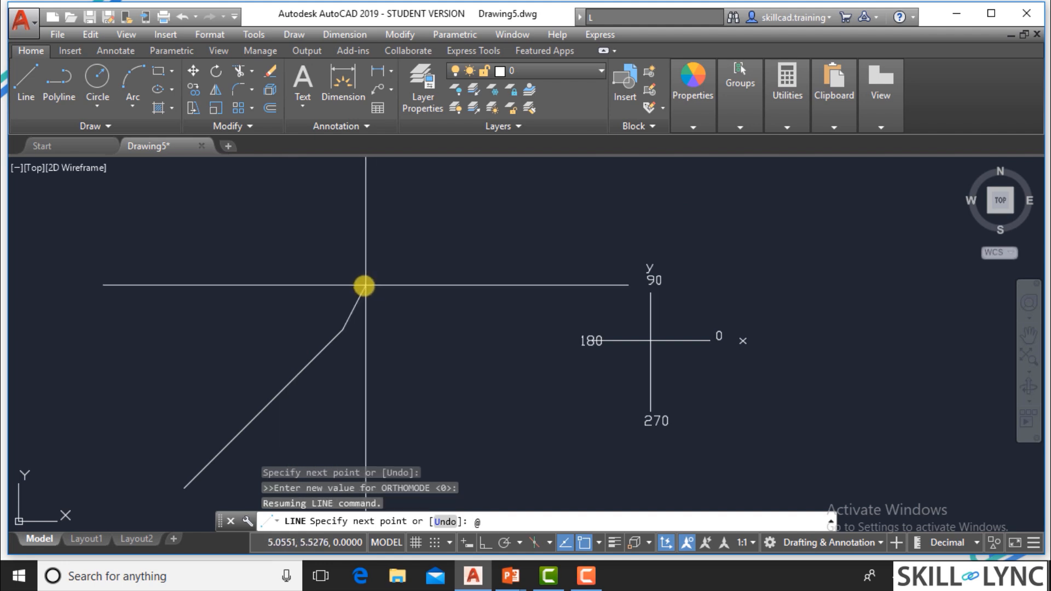
pyautogui.write('3<90')
pyautogui.press('Return')
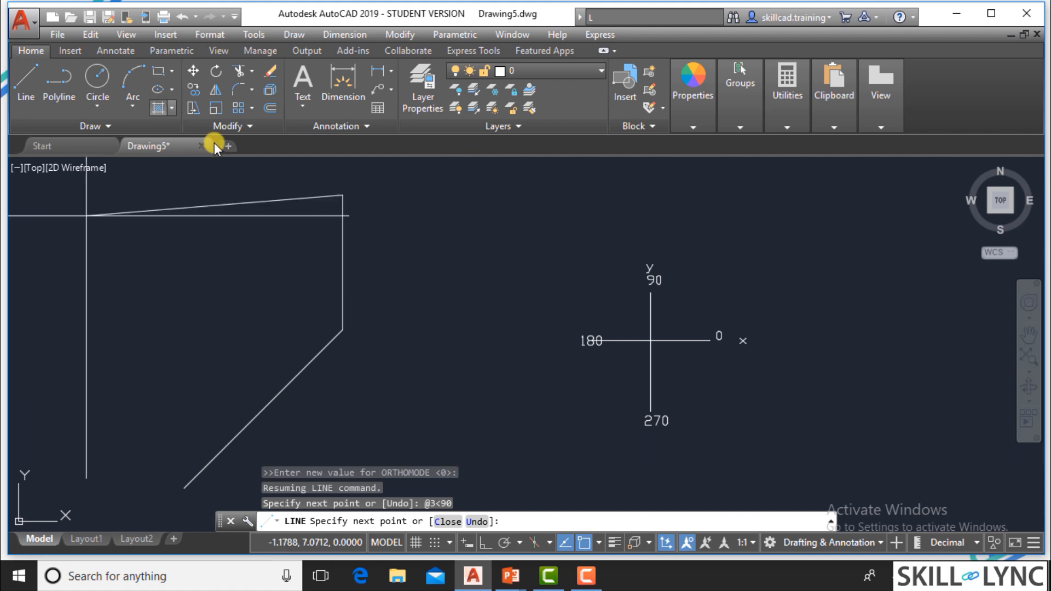
# Continue the outline with a segment to @5<180 followed by a segment to @5<270.
pyautogui.write('@5')
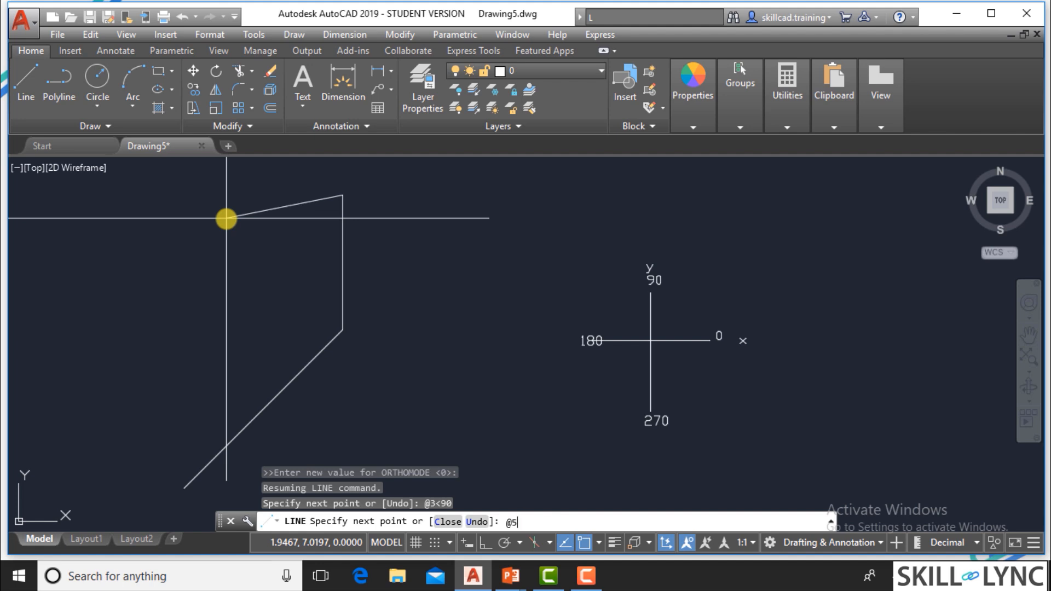
pyautogui.write('<180')
pyautogui.press('Return')
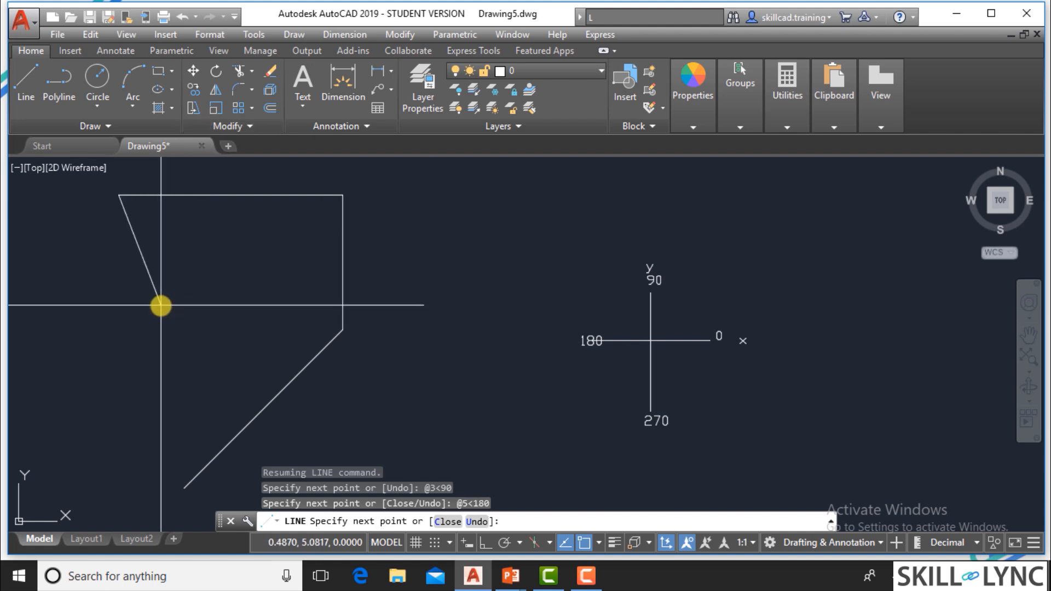
pyautogui.write('@5<270')
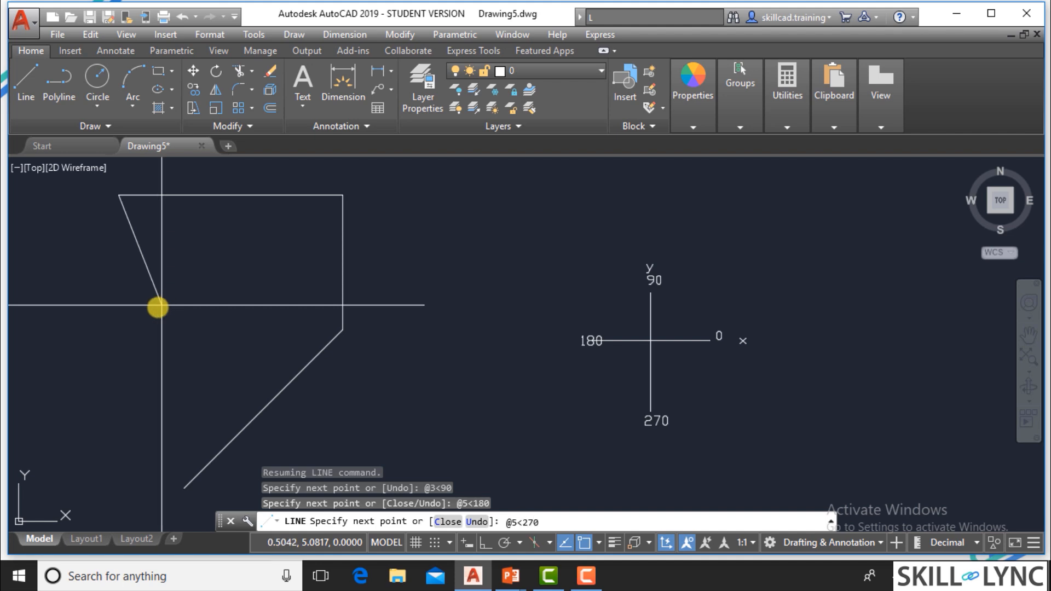
pyautogui.press('Return')
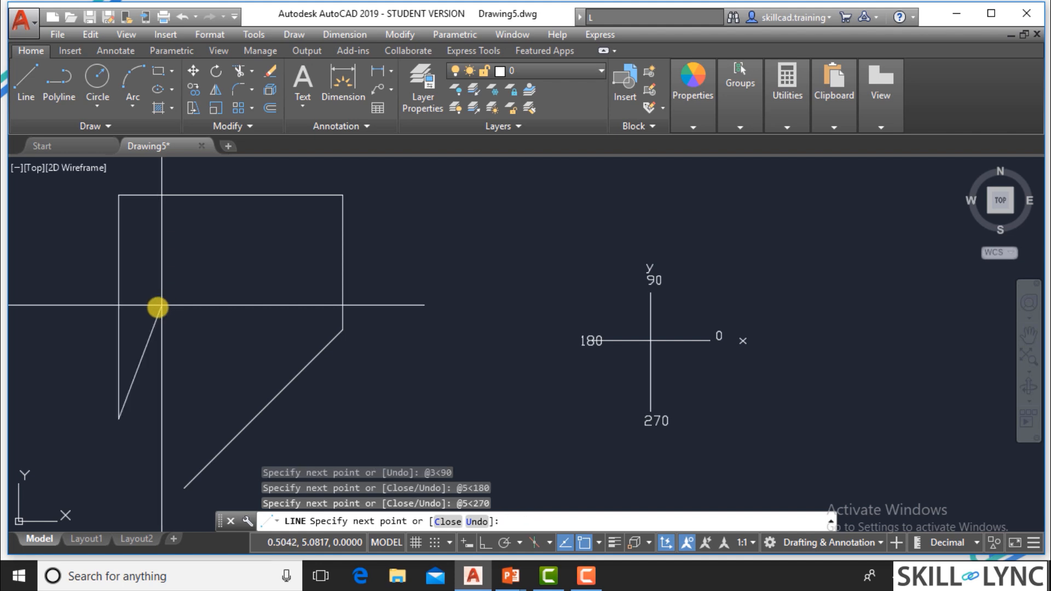
# Add a last segment to the relative polar point @3<0 and end the line.
pyautogui.write('@3<0')
pyautogui.press('Return')
pyautogui.press('Escape')
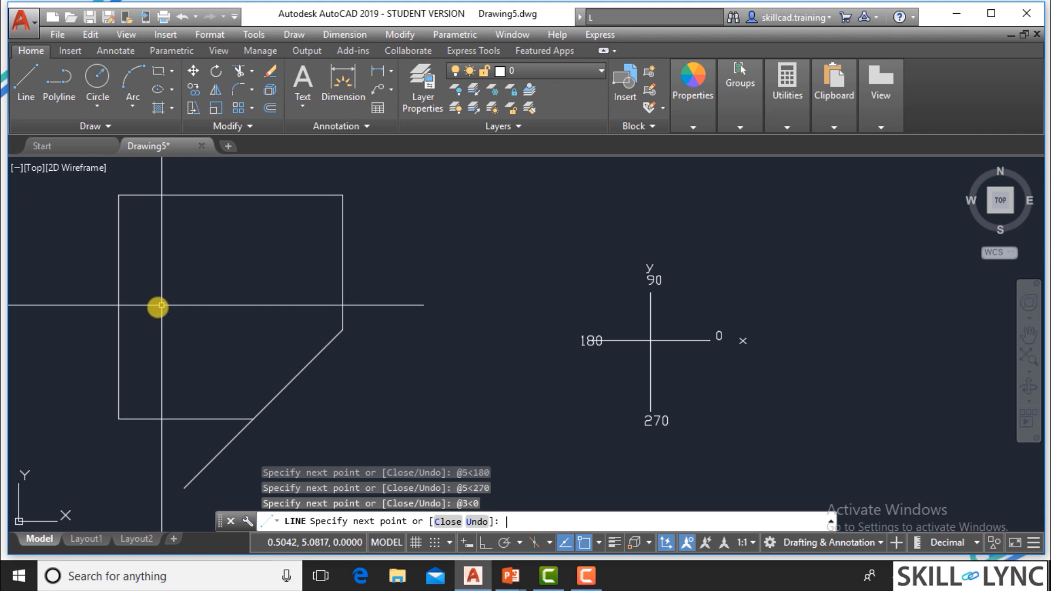
# Erase the whole practice outline drawn beside the labelled axes.
pyautogui.click(356, 429)
pyautogui.click(87, 189)
pyautogui.press('Delete')
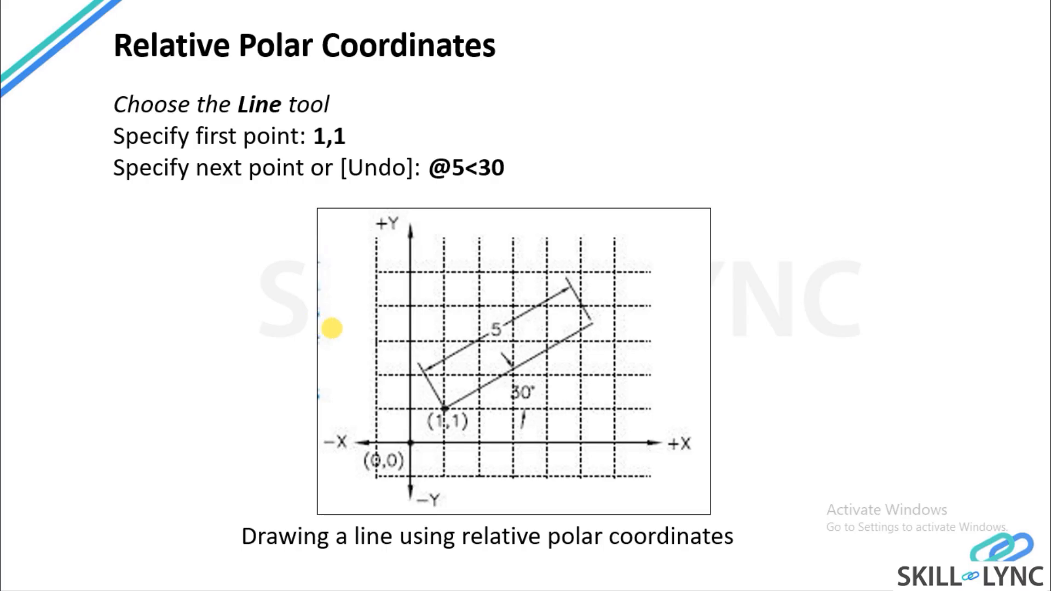
# Consult the Example 3 slide, then start a line in the AutoCAD drawing at its start point 1.5,1.75.
pyautogui.click(331, 328)
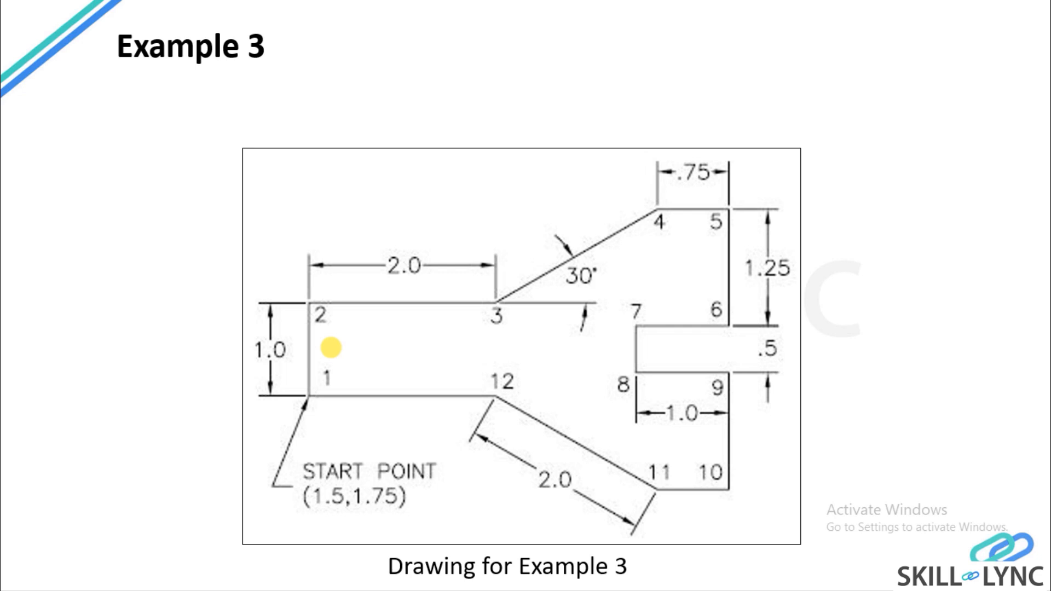
pyautogui.hotkey('alt', 'Tab')
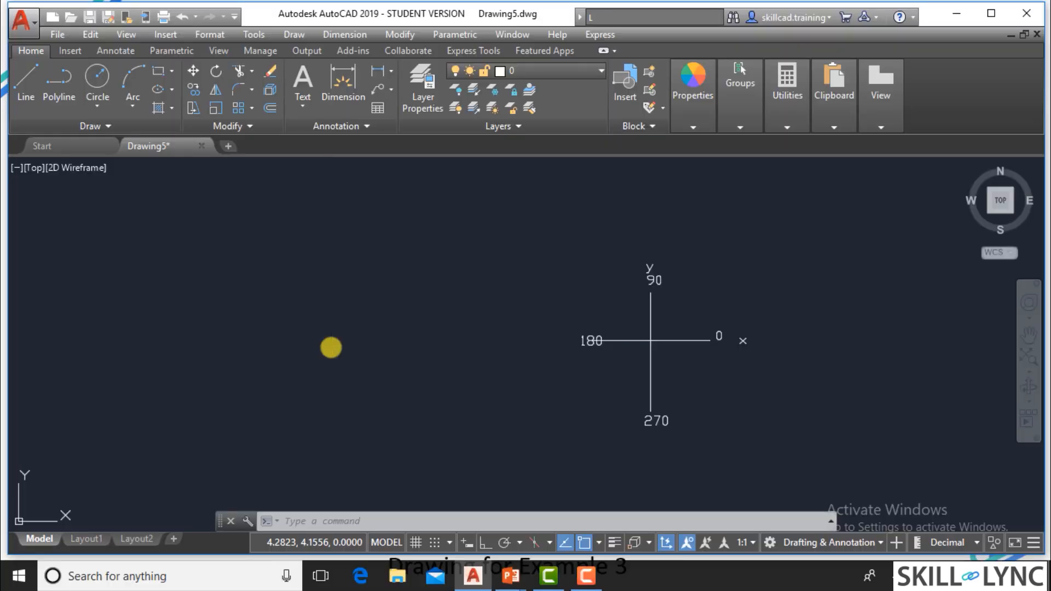
pyautogui.write('l')
pyautogui.press('Return')
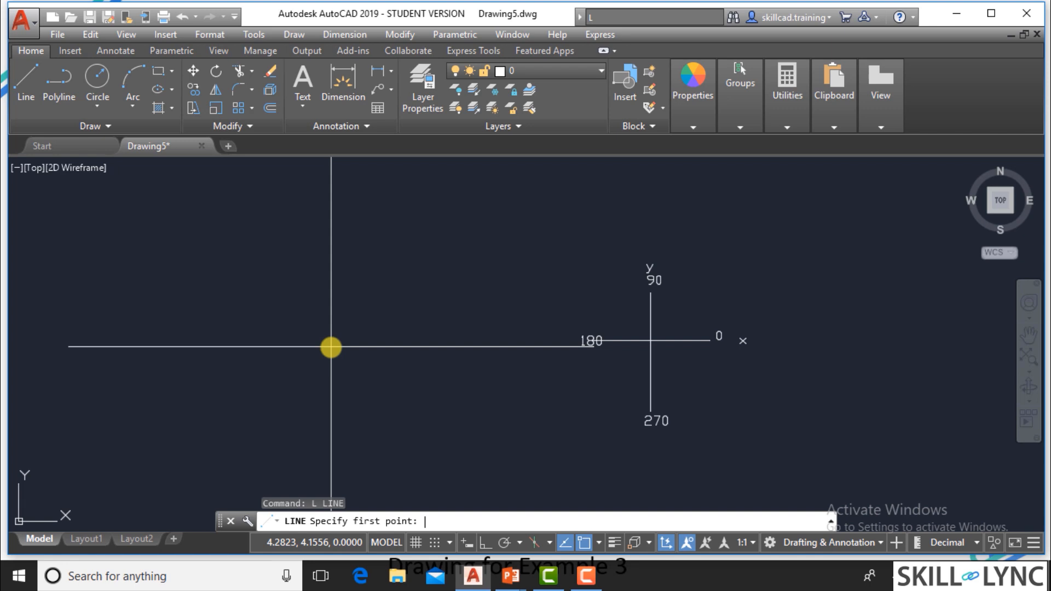
pyautogui.write('1,')
pyautogui.press('BackSpace')
pyautogui.write('.5,1.75')
pyautogui.press('Return')
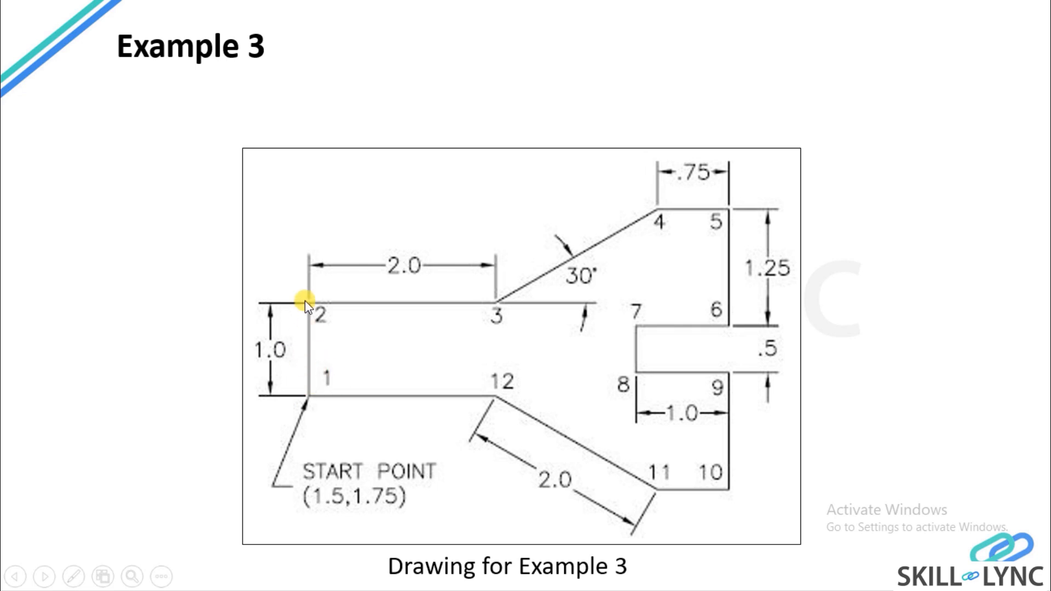
# Back in AutoCAD, draw the profile's first edge from the start point to the relative polar point @1<90.
pyautogui.hotkey('alt', 'Tab')
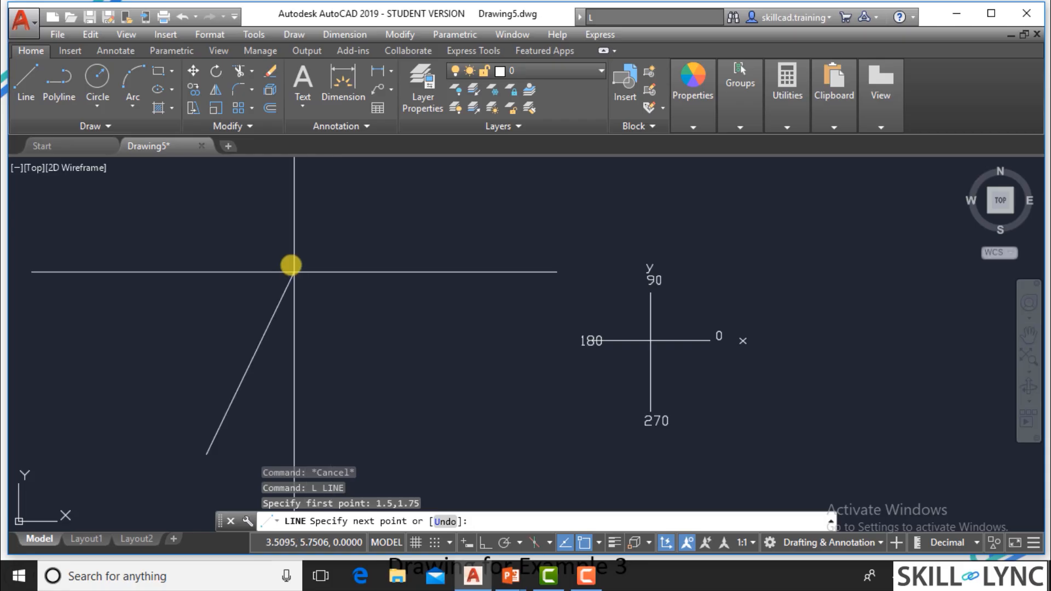
pyautogui.write('@1<')
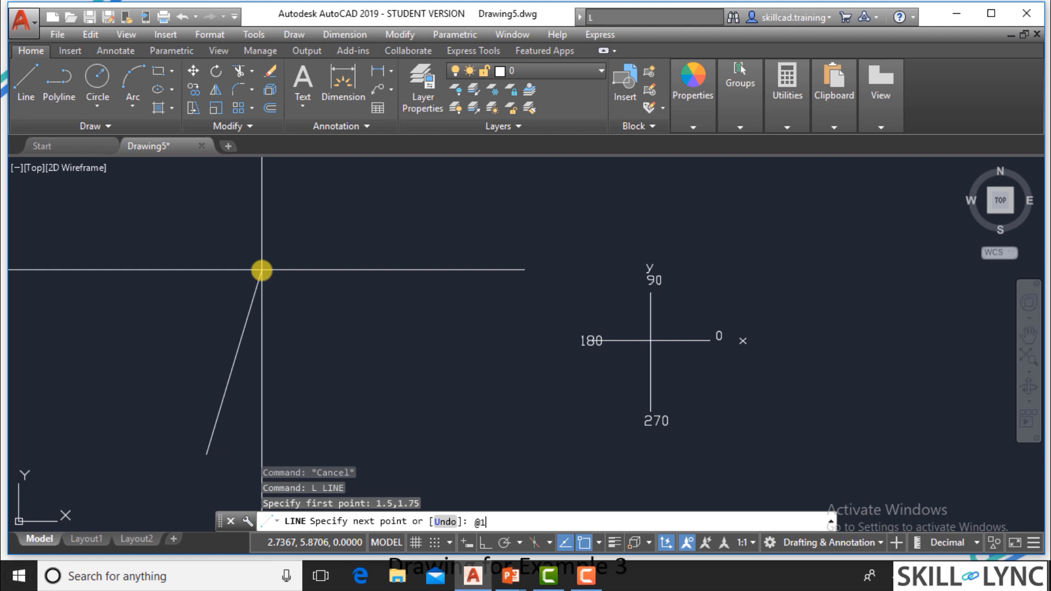
pyautogui.write('90')
pyautogui.press('Return')
pyautogui.scroll(-2, 315, 399)
pyautogui.scroll(4, 255, 442)
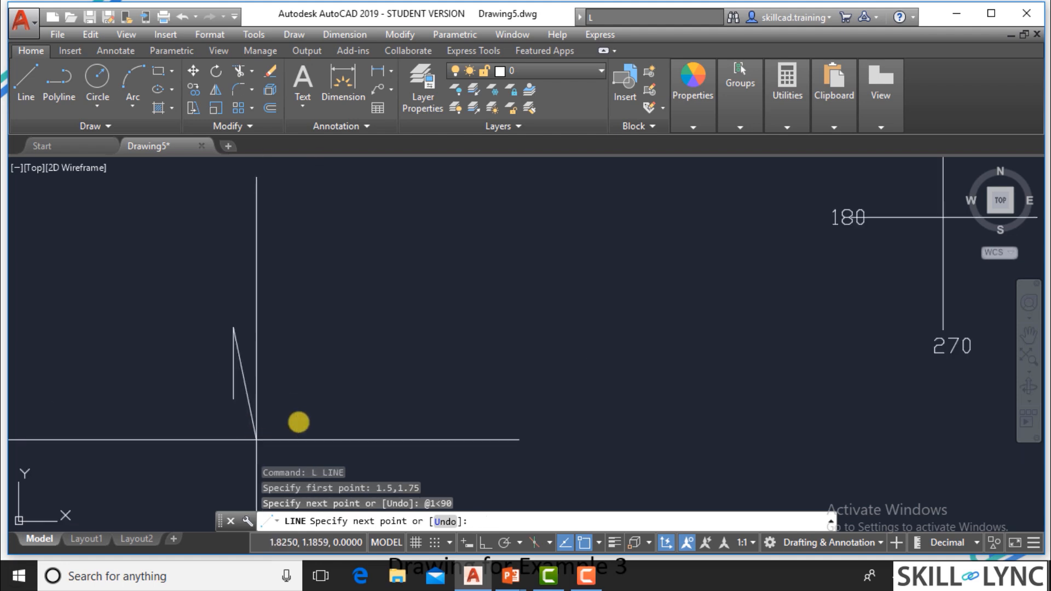
# Check point 3 on the Example 3 slide, then continue the AutoCAD line to @2<0 with ortho off.
pyautogui.hotkey('alt', 'Tab')
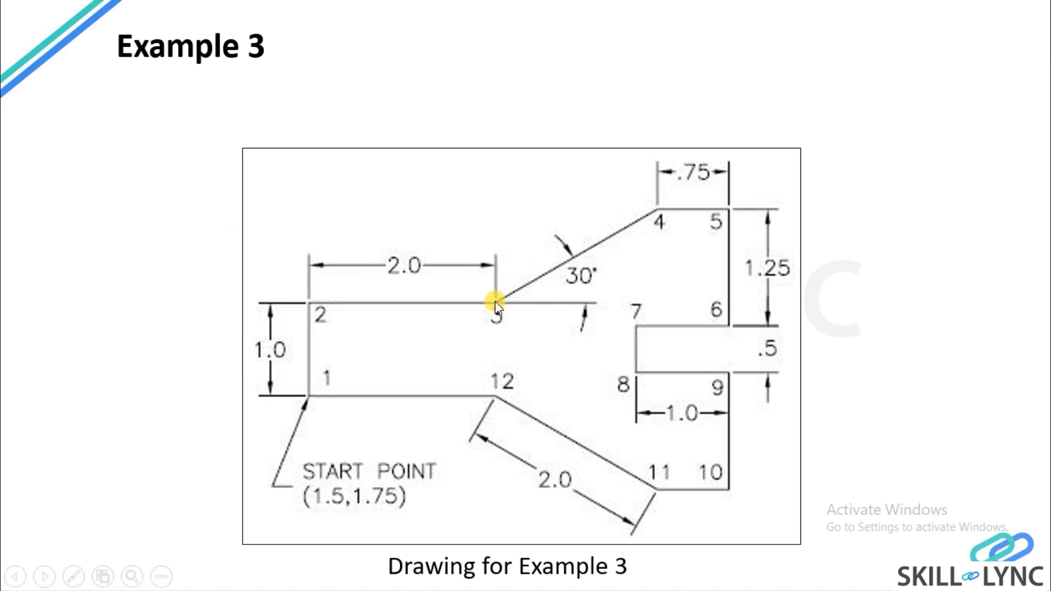
pyautogui.hotkey('alt', 'Tab')
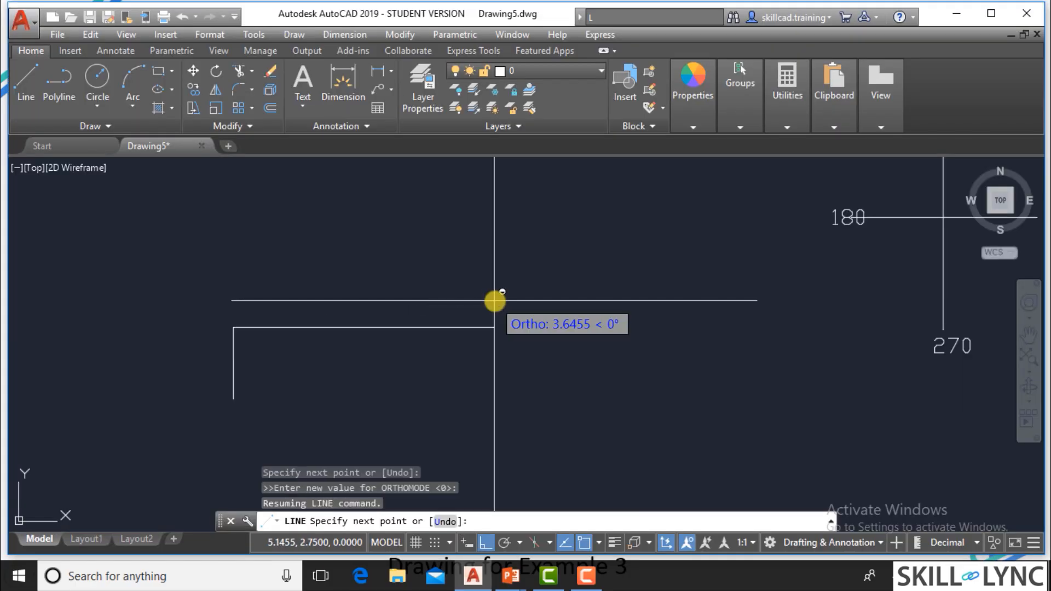
pyautogui.press('F8')
pyautogui.write('@2')
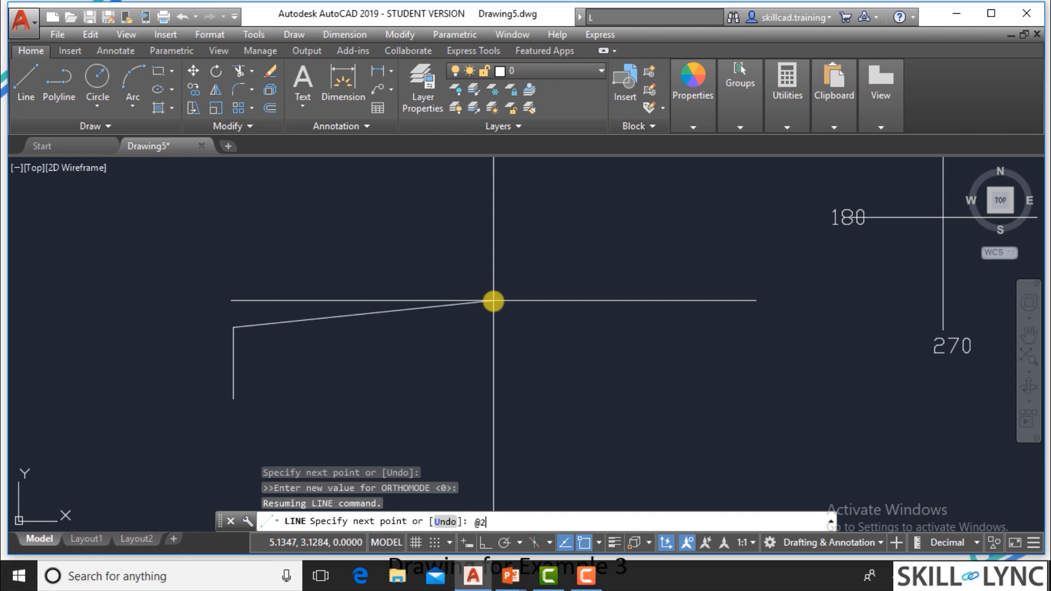
pyautogui.write('<0')
pyautogui.press('Return')
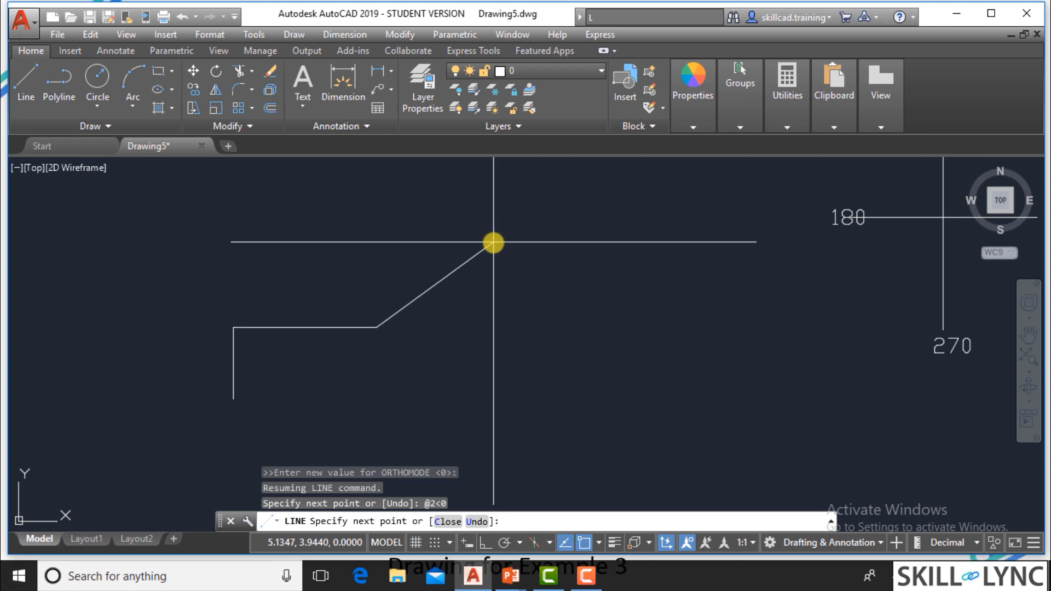
# Add the inclined segment from point 3 to point 4 at the relative polar point @2<30.
pyautogui.press('F8')
pyautogui.write('@2')
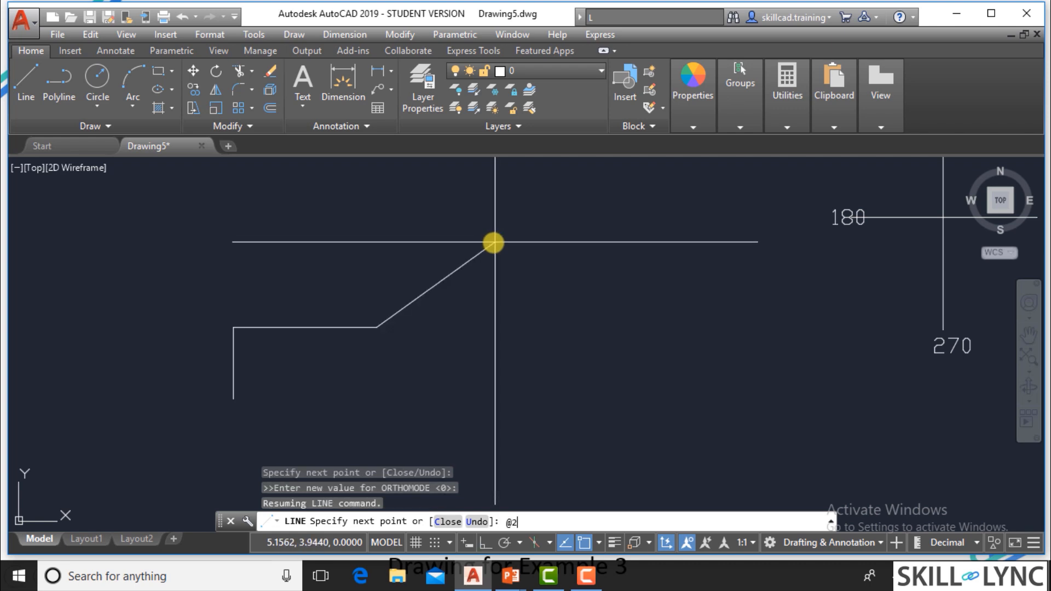
pyautogui.write('<30')
pyautogui.press('Return')
# Consult the Example 3 slide for point 5, then extend the AutoCAD line to @.75<0.
pyautogui.hotkey('alt', 'Tab')
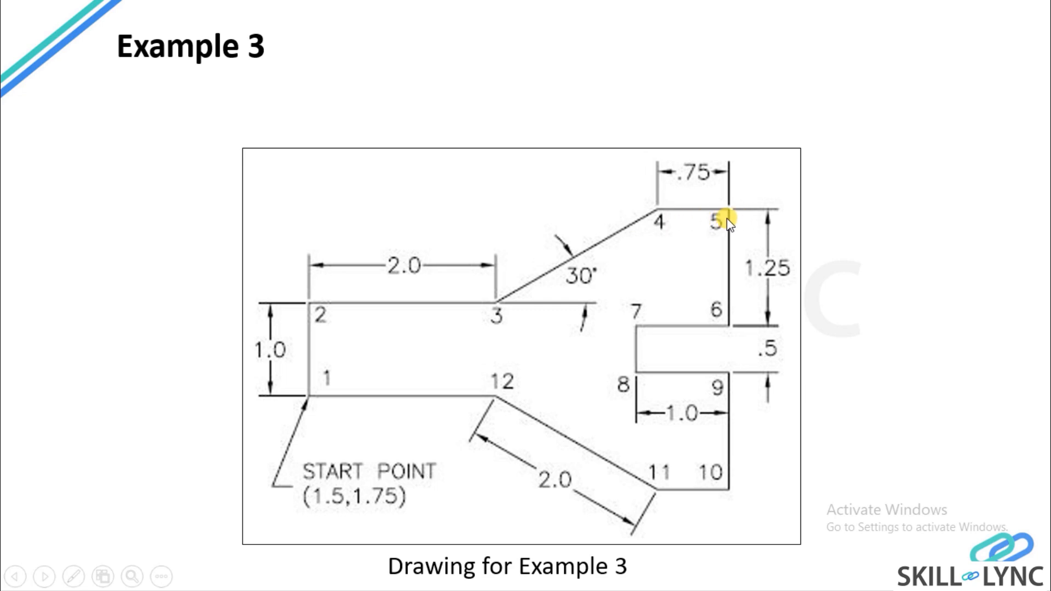
pyautogui.hotkey('alt', 'Tab')
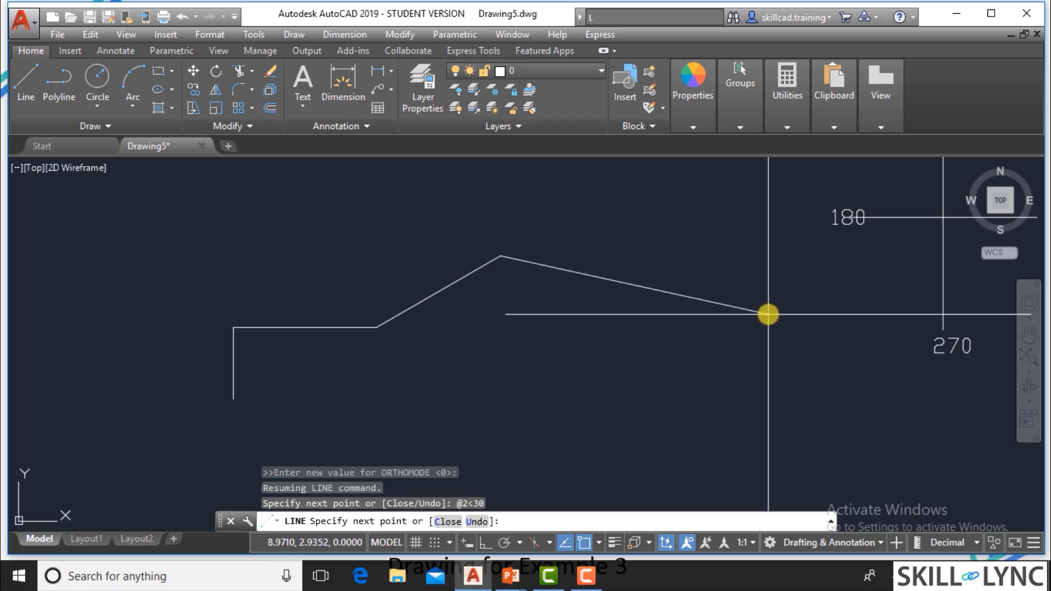
pyautogui.write('@.7')
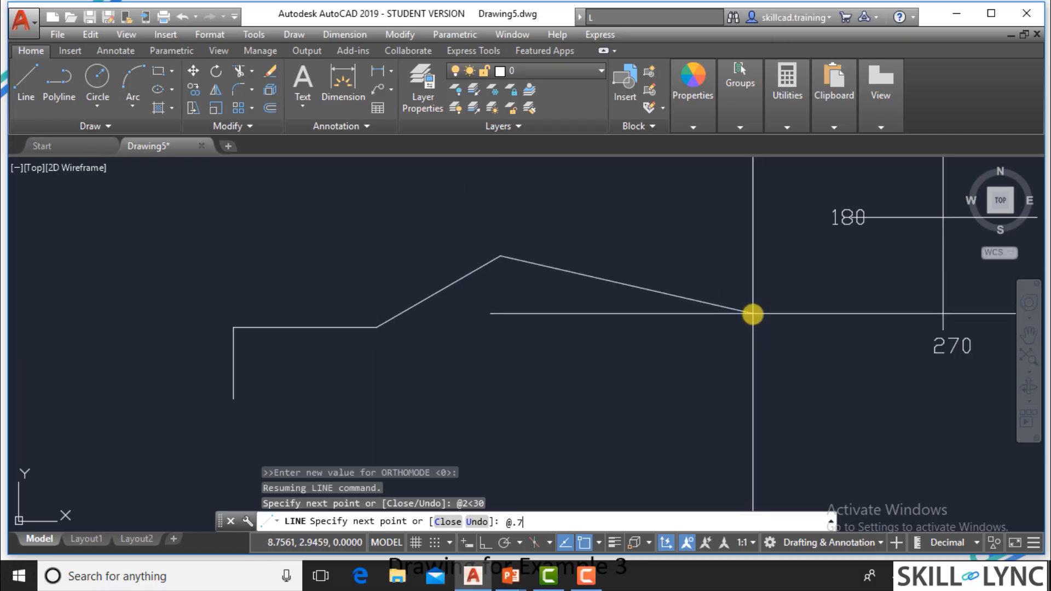
pyautogui.write('5<0')
pyautogui.press('Return')
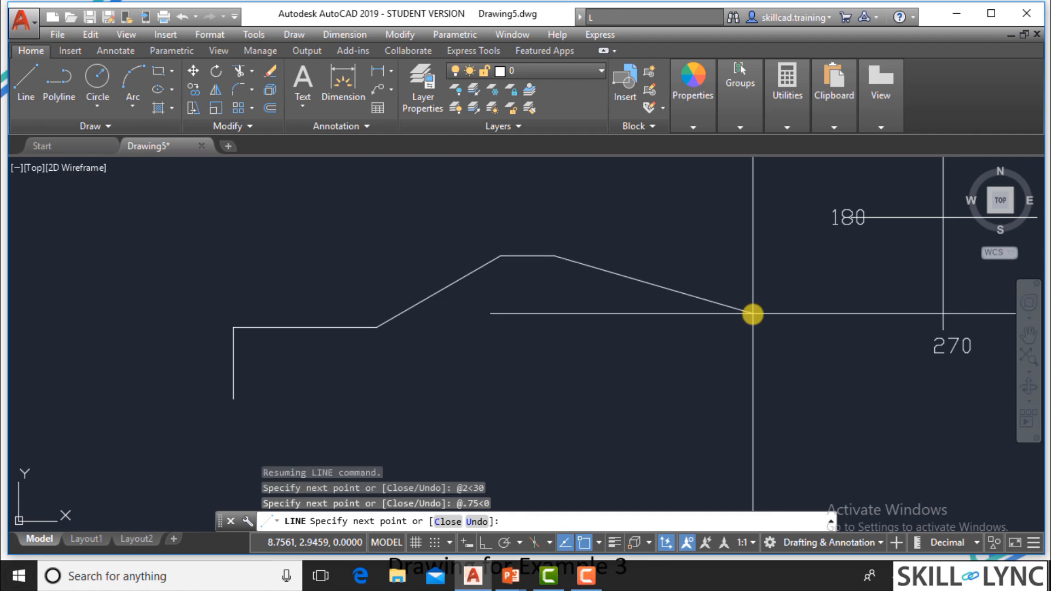
# Consult the slide for point 6, then add the downward segment to @1.25<270 in AutoCAD.
pyautogui.hotkey('alt', 'Tab')
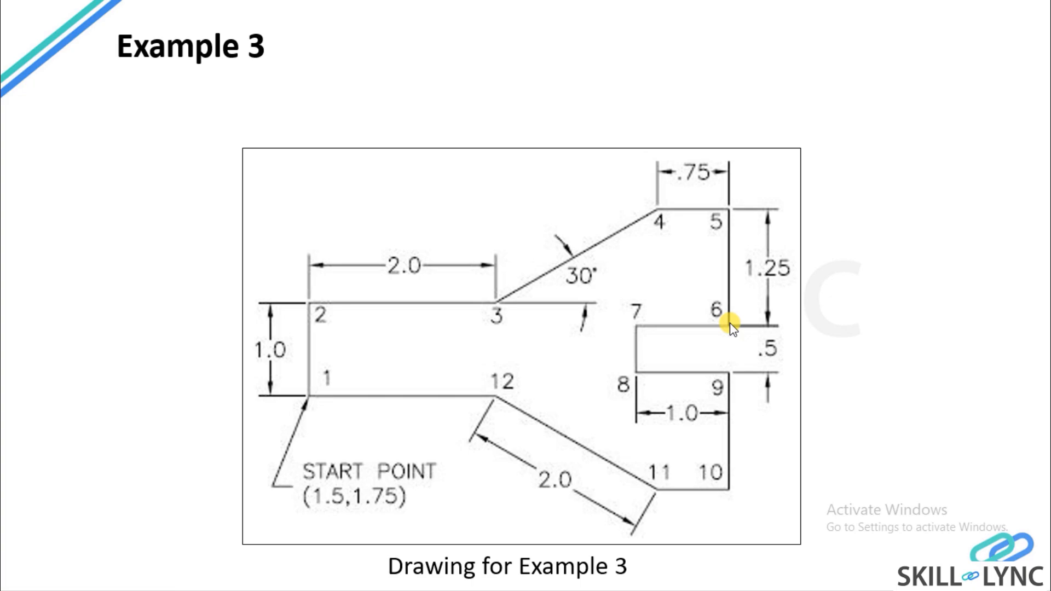
pyautogui.hotkey('alt', 'Tab')
pyautogui.write('@')
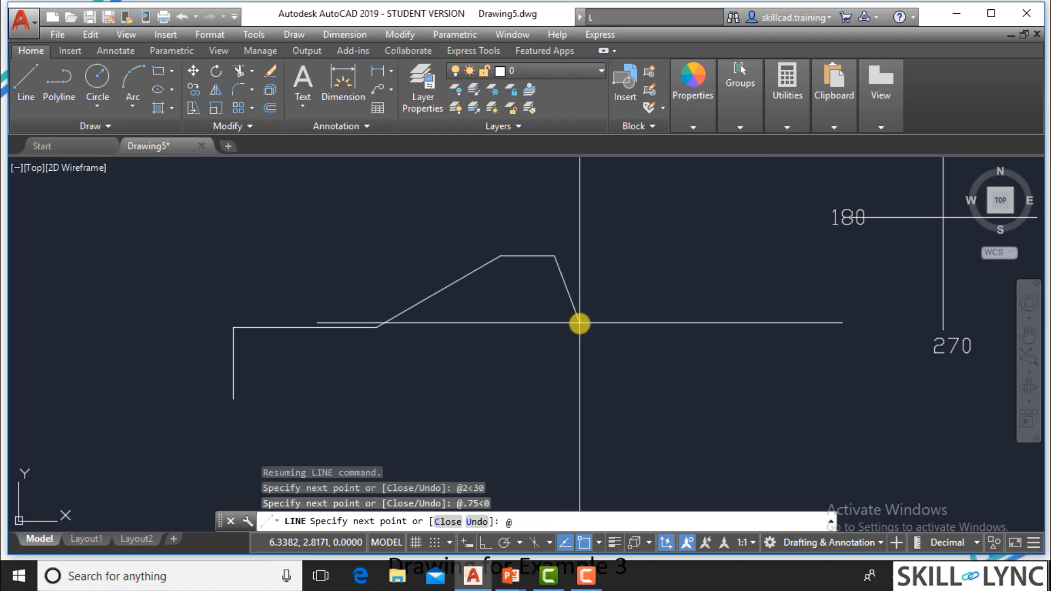
pyautogui.write('1.25<270')
pyautogui.press('Return')
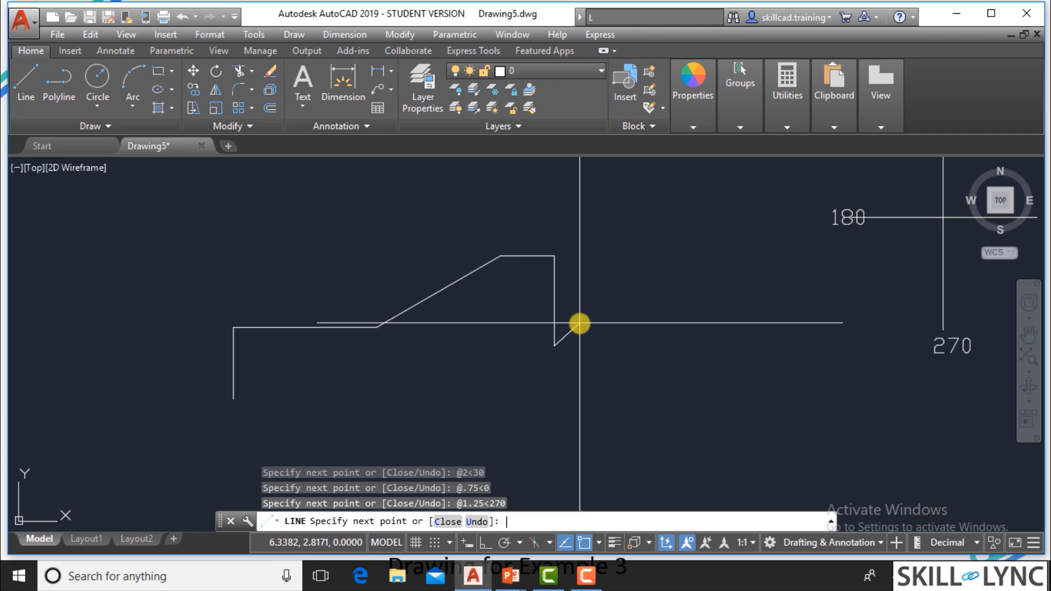
# Check the slot dimensions on the slide and draw the segment from point 6 to point 7 in AutoCAD at @1<180.
pyautogui.hotkey('alt', 'Tab')
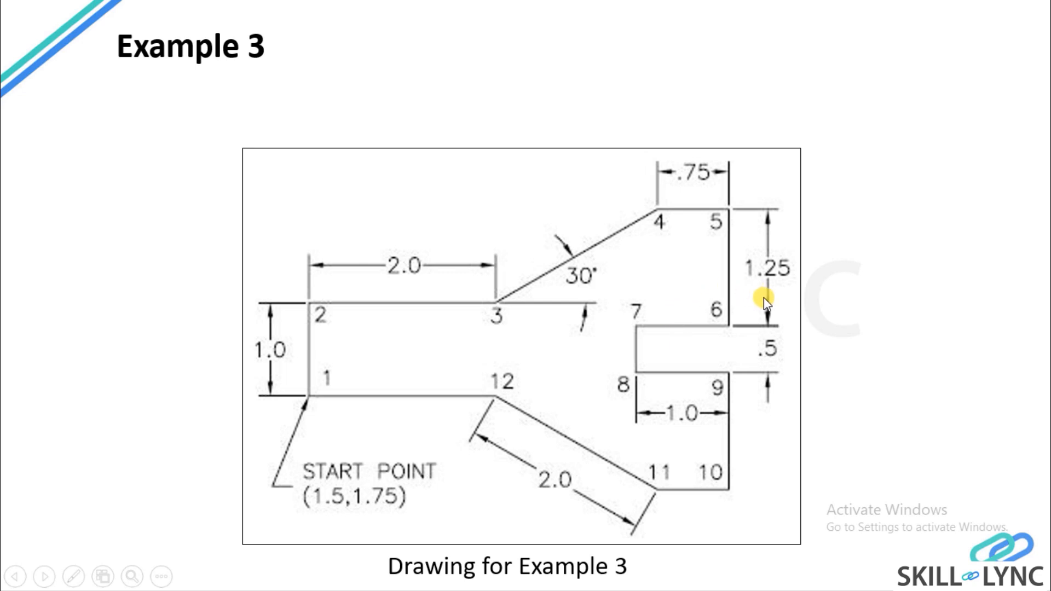
pyautogui.hotkey('alt', 'Tab')
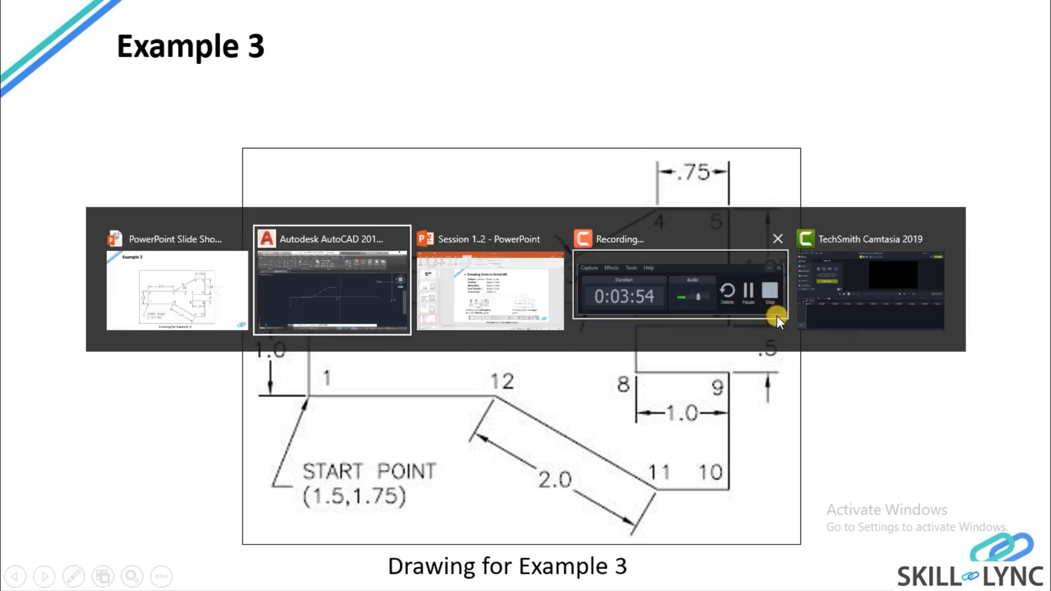
pyautogui.hotkey('alt', 'Tab')
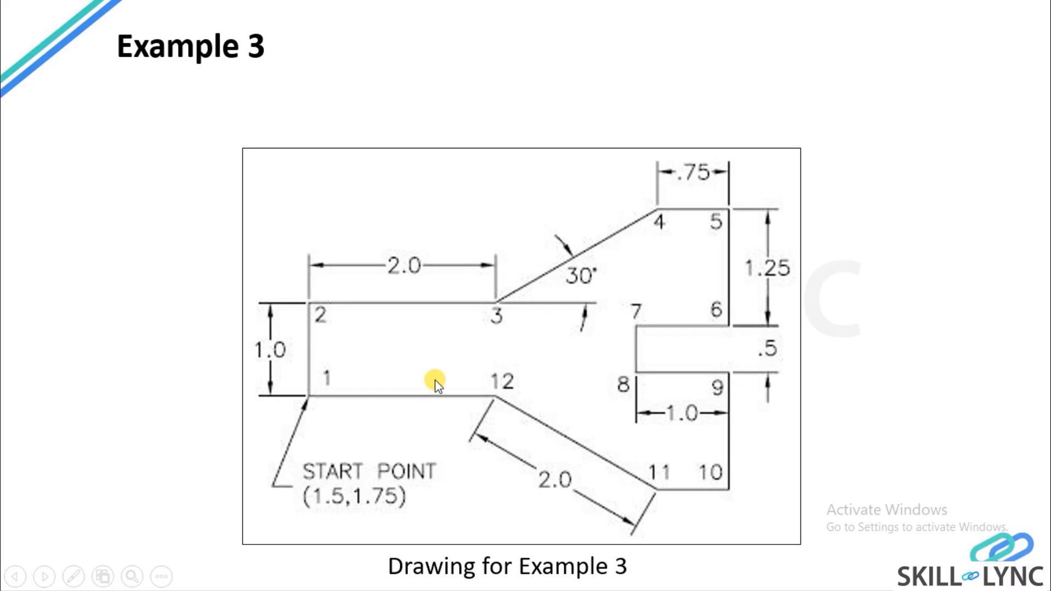
pyautogui.hotkey('alt', 'Tab')
pyautogui.press('F8')
pyautogui.write('@')
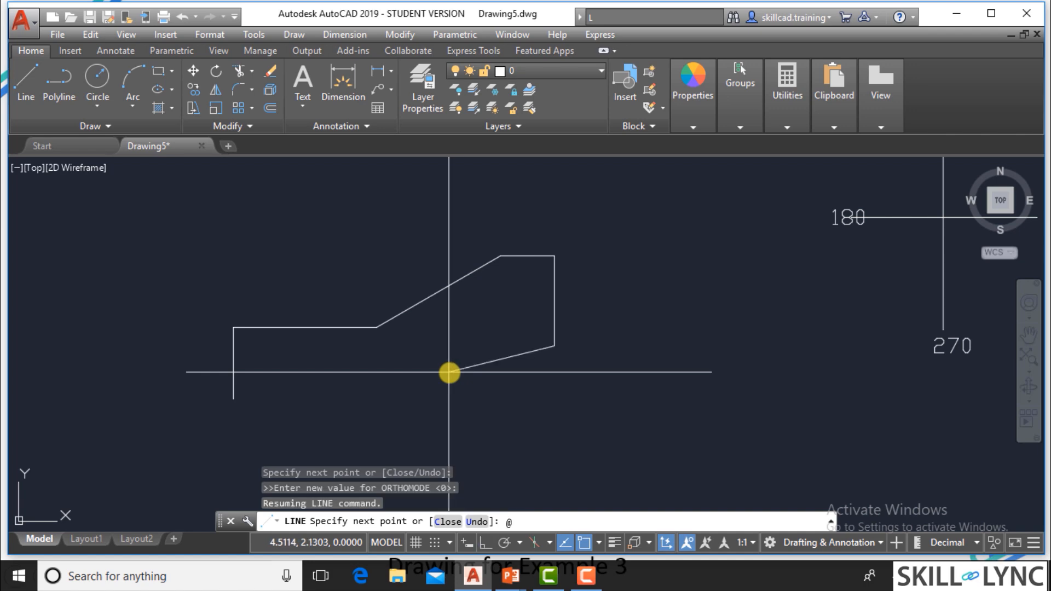
pyautogui.write('1<180')
pyautogui.press('Return')
pyautogui.hotkey('alt', 'Tab')
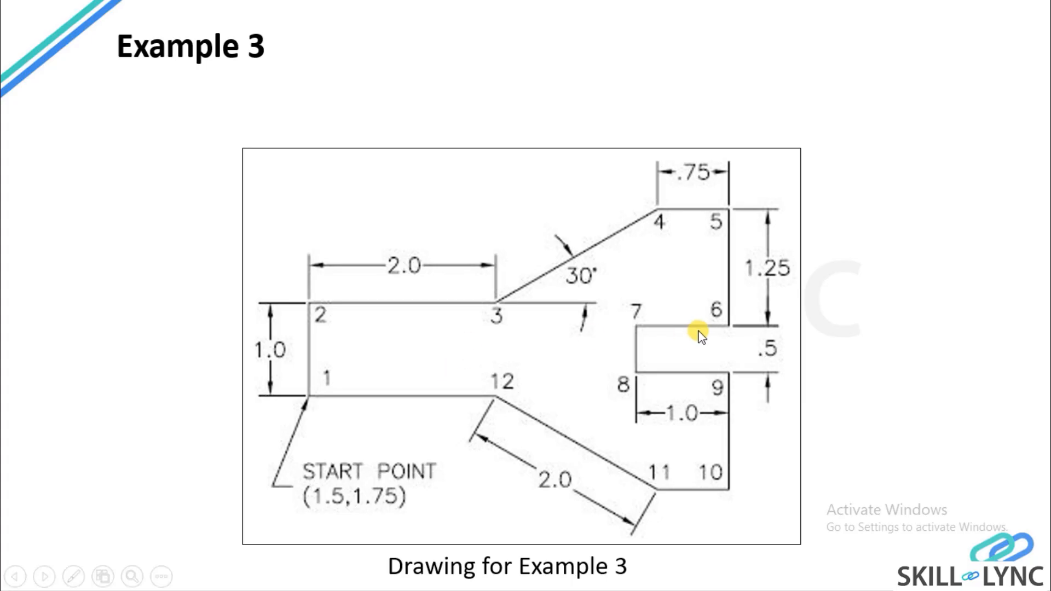
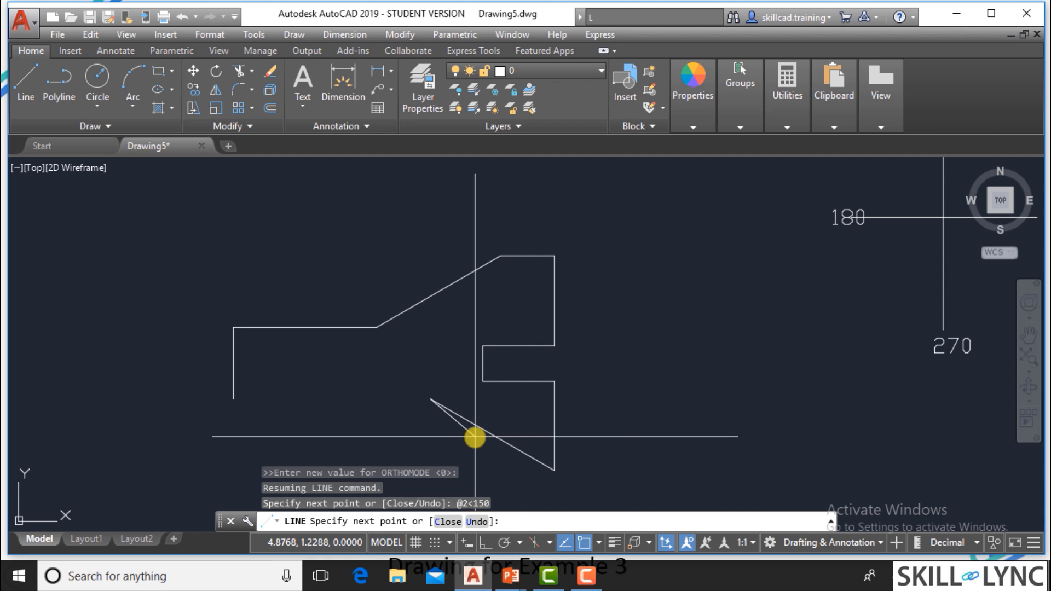
# Close the profile back to its start point, then erase the closing segment and the inclined lower segment.
pyautogui.write('c')
pyautogui.press('Return')
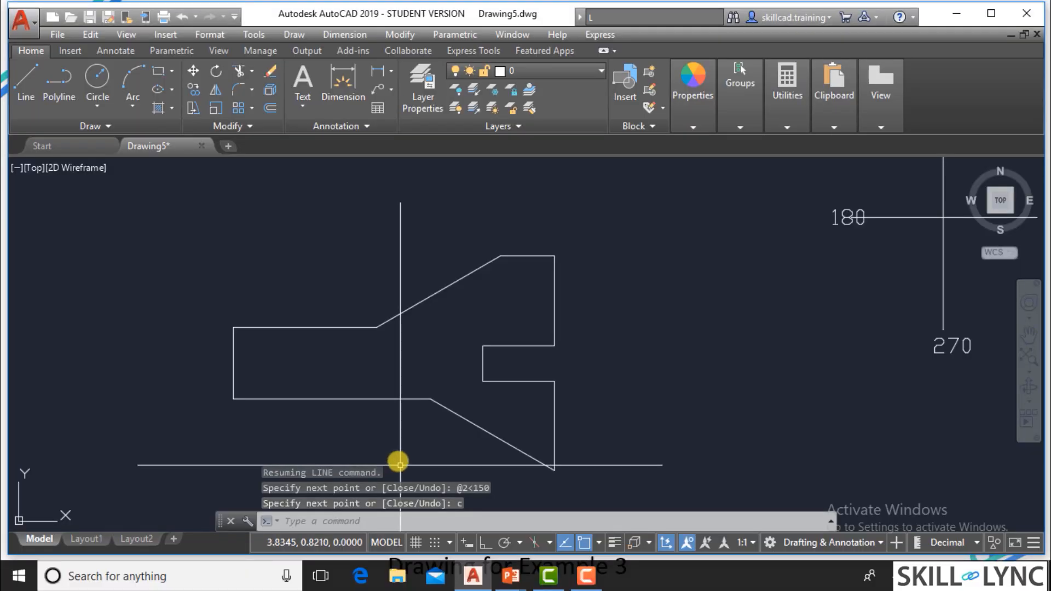
pyautogui.click(491, 423)
pyautogui.click(337, 383)
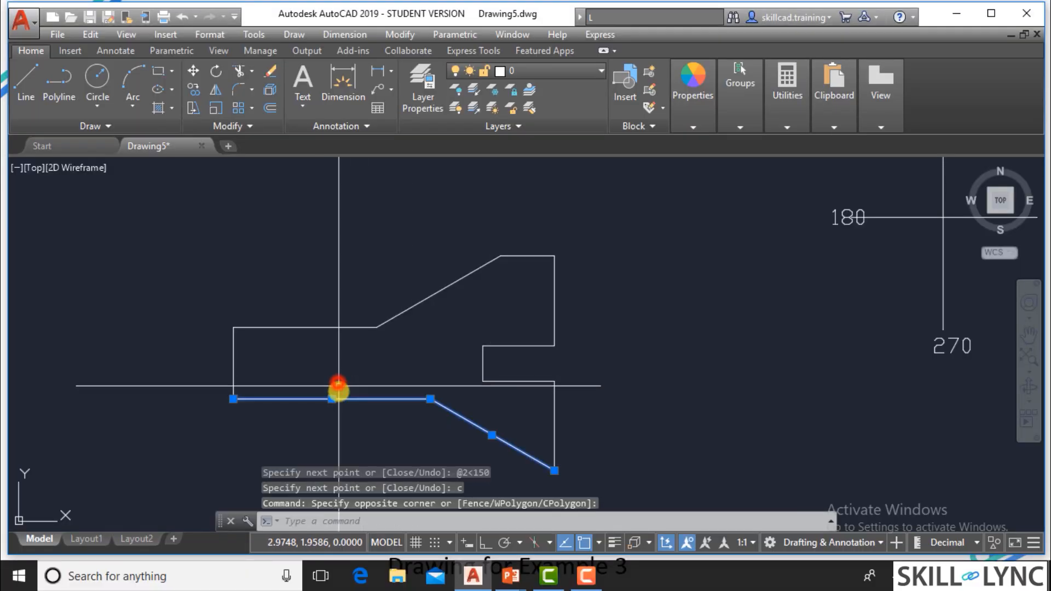
pyautogui.write('e')
pyautogui.press('Return')
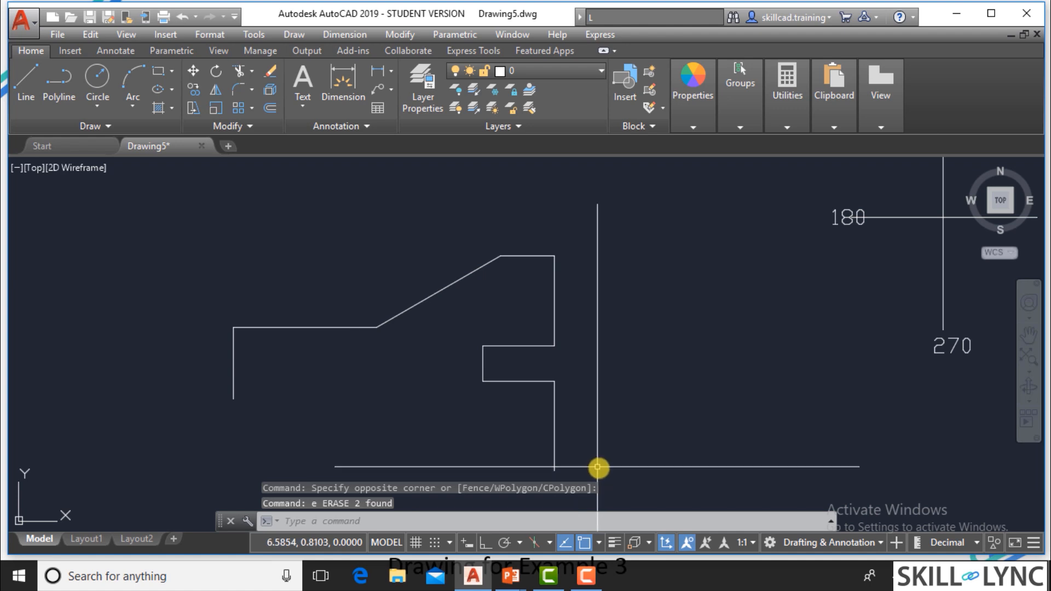
# Consult the Example 3 slide for point 11, then draw an AutoCAD line from the lower-right corner to @.75<180.
pyautogui.write('l')
pyautogui.press('Return')
pyautogui.click(555, 471)
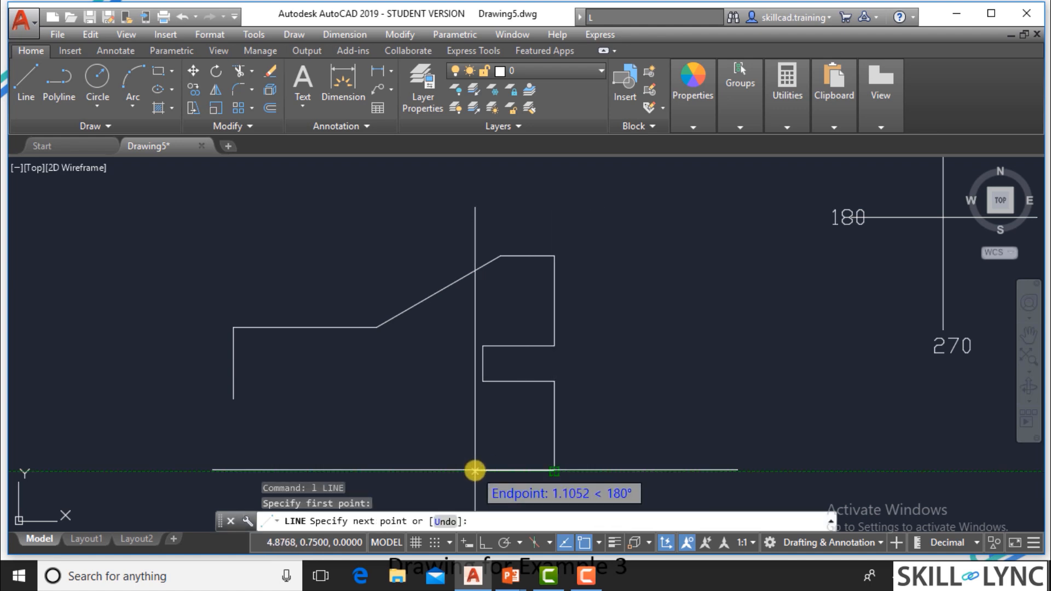
pyautogui.write('@')
pyautogui.hotkey('alt', 'Tab')
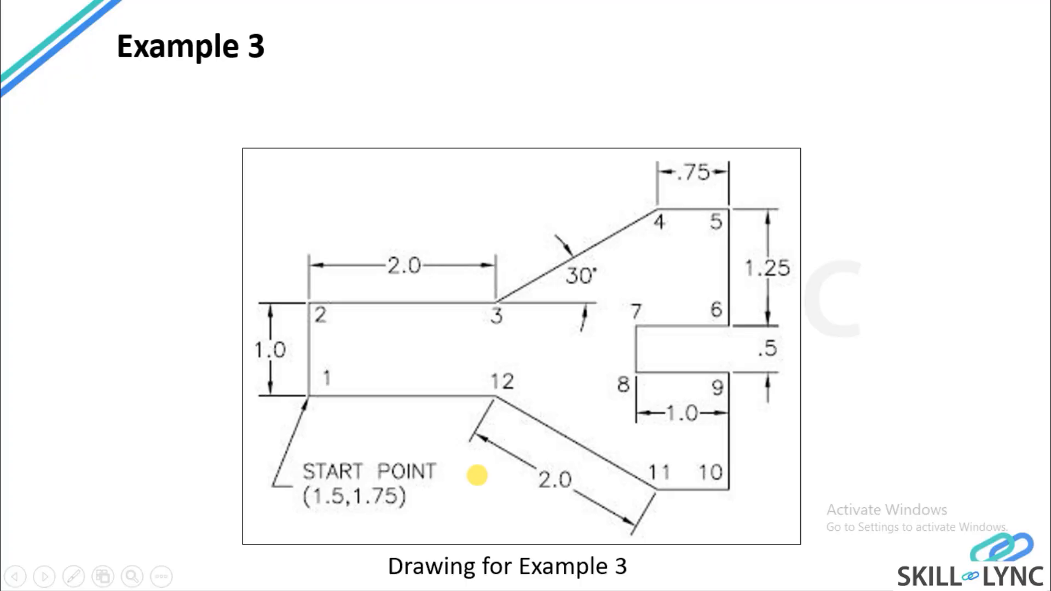
pyautogui.hotkey('alt', 'Tab')
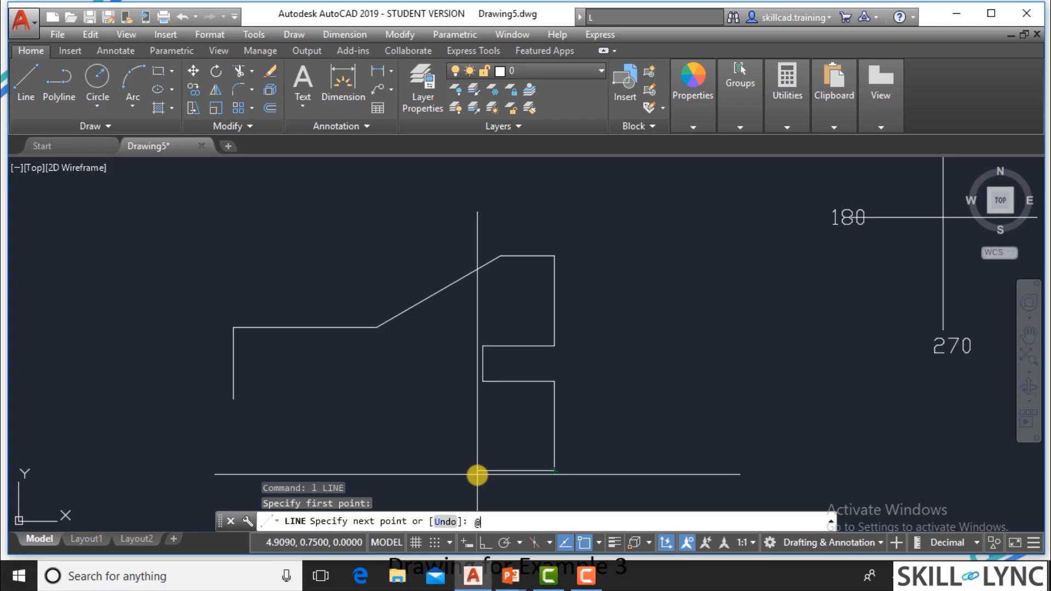
pyautogui.hotkey('alt', 'Tab')
pyautogui.hotkey('alt', 'Tab')
pyautogui.write('1')
pyautogui.press('BackSpace')
pyautogui.write('.75<180')
pyautogui.press('Return')
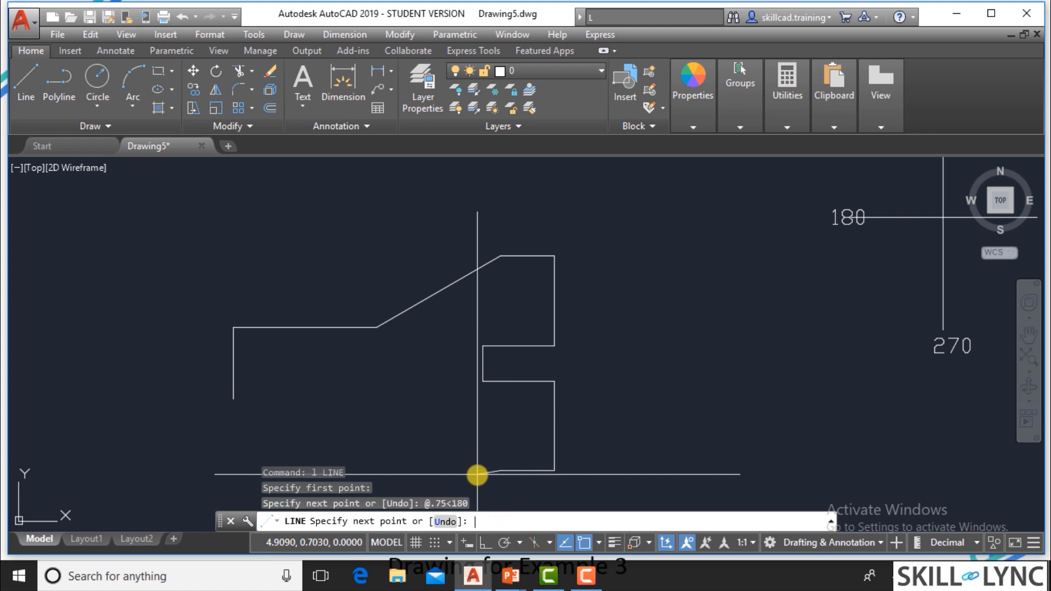
# Extend the line from point 11 to point 12 at the relative polar point @2<150.
pyautogui.write('@2<150')
pyautogui.press('Return')
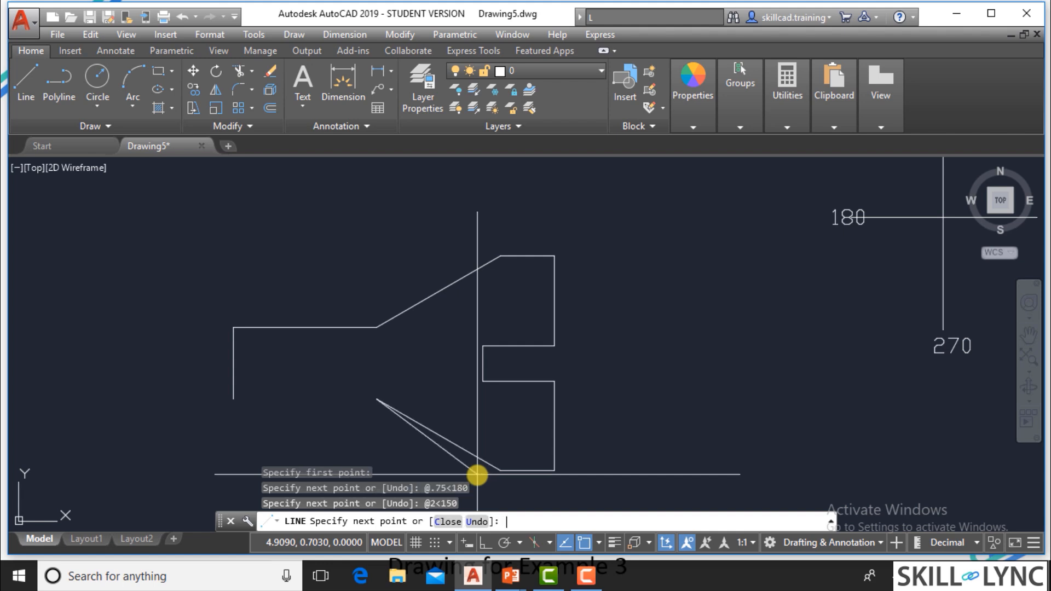
# Close the current line chain, then erase the resulting diagonal between point 12 and point 10.
pyautogui.write('c')
pyautogui.press('Return')
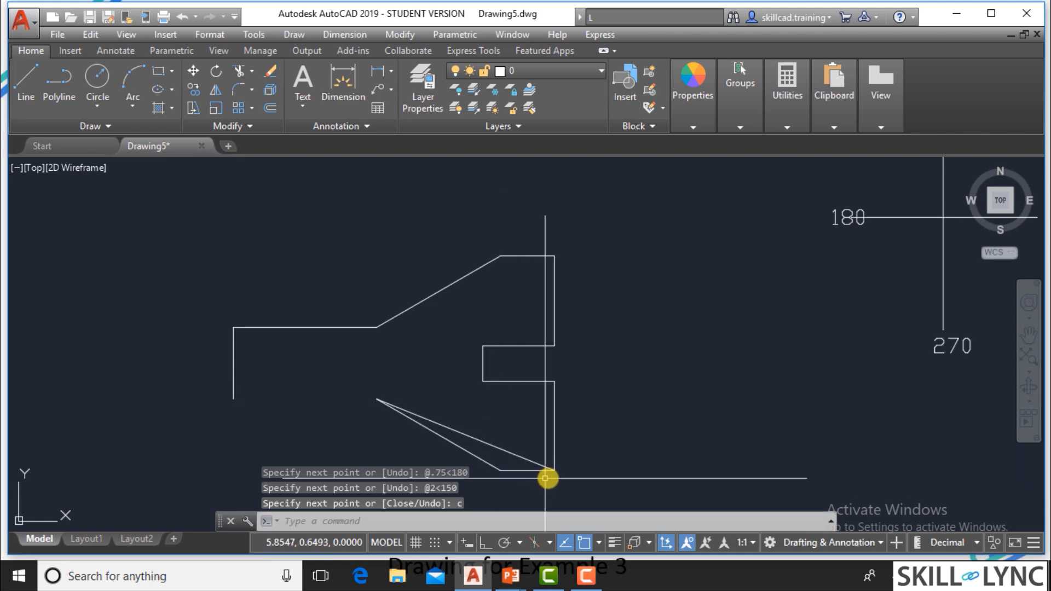
pyautogui.click(509, 452)
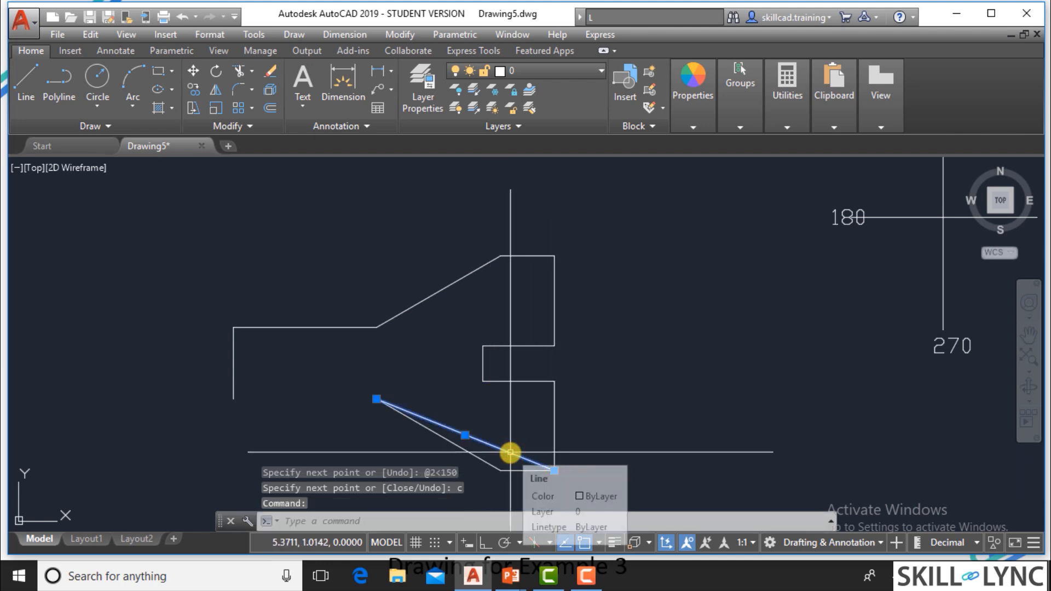
pyautogui.write('e')
pyautogui.press('Return')
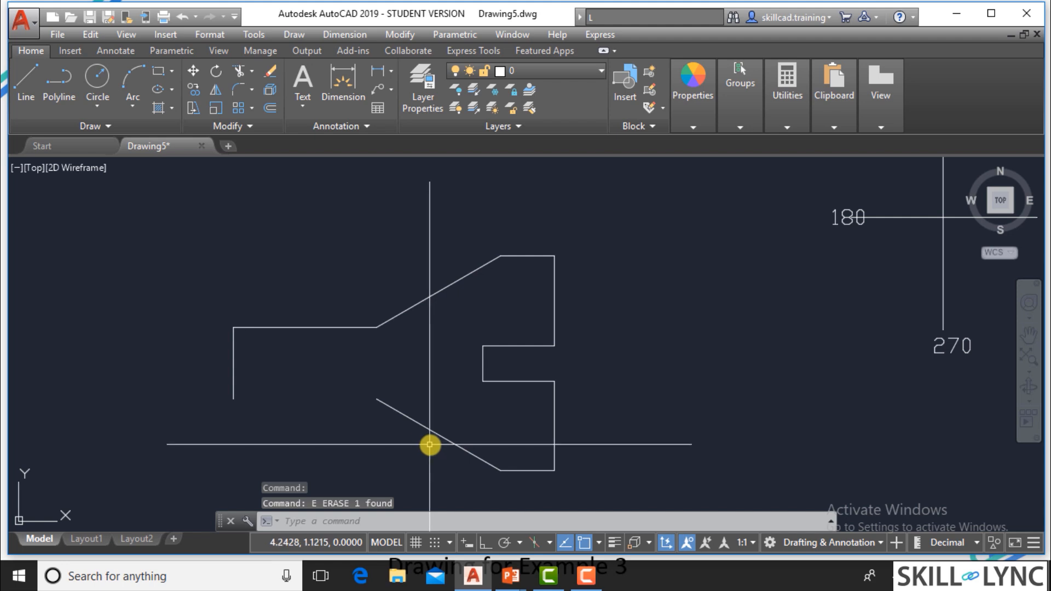
# Draw the lower horizontal line from point 12 to the profile's start point at @2<180 and end the command.
pyautogui.write('1')
pyautogui.press('Return')
pyautogui.click(377, 399)
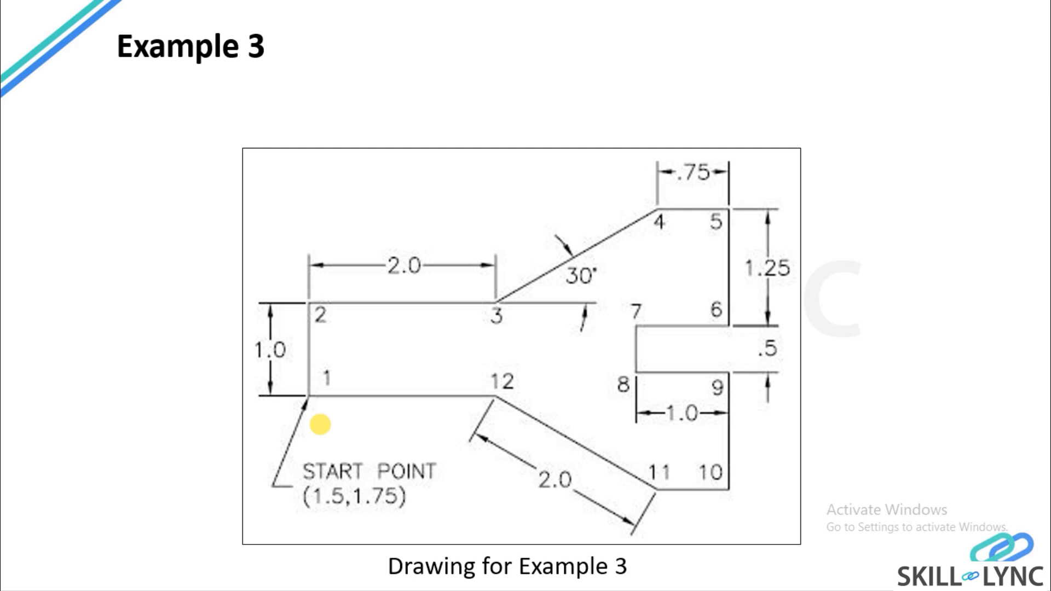
pyautogui.write('@')
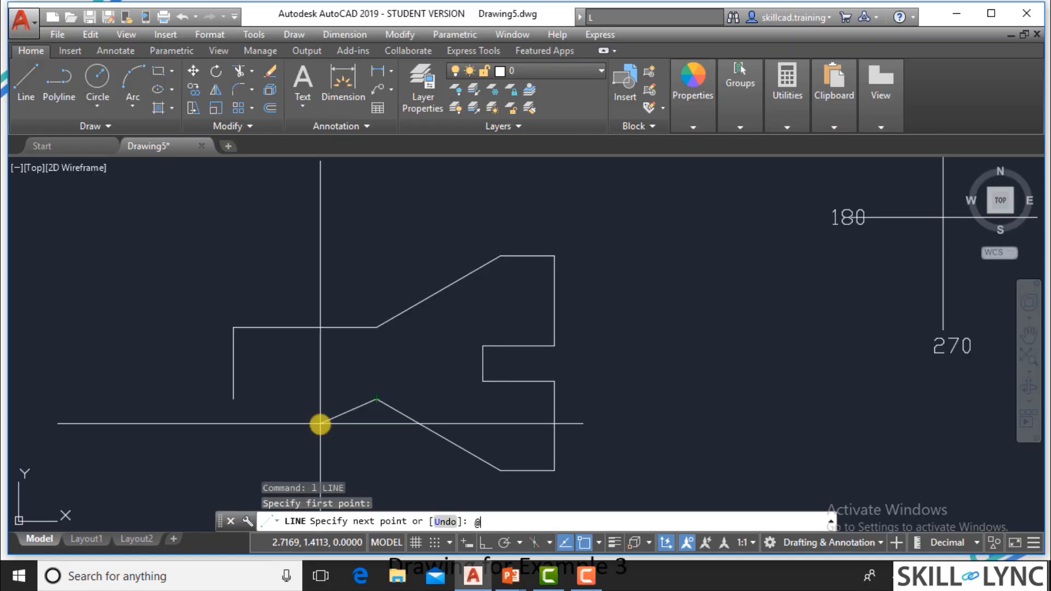
pyautogui.write('2<180')
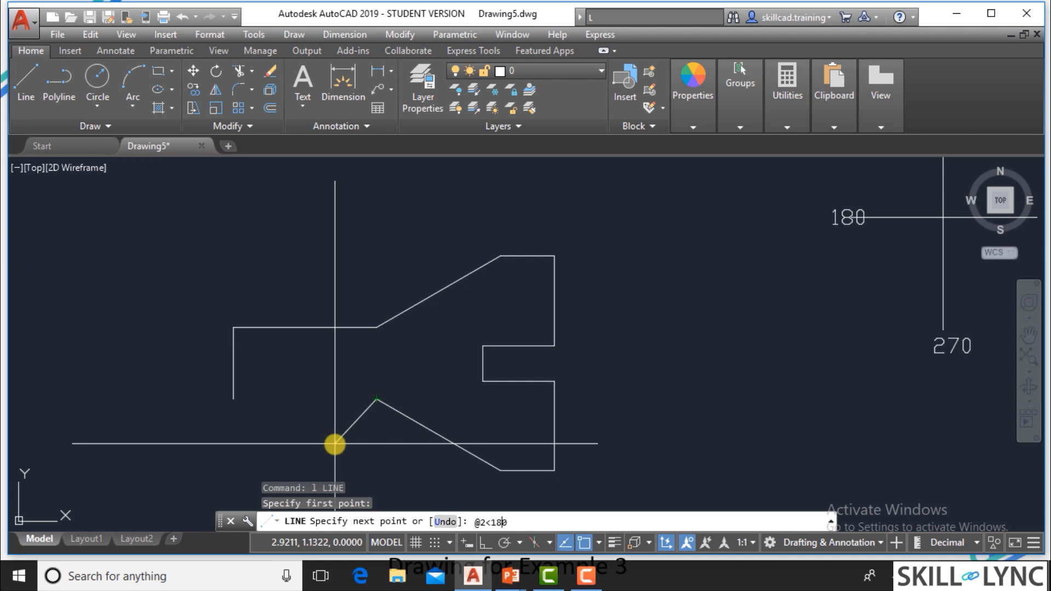
pyautogui.press('Return')
pyautogui.press('Escape')
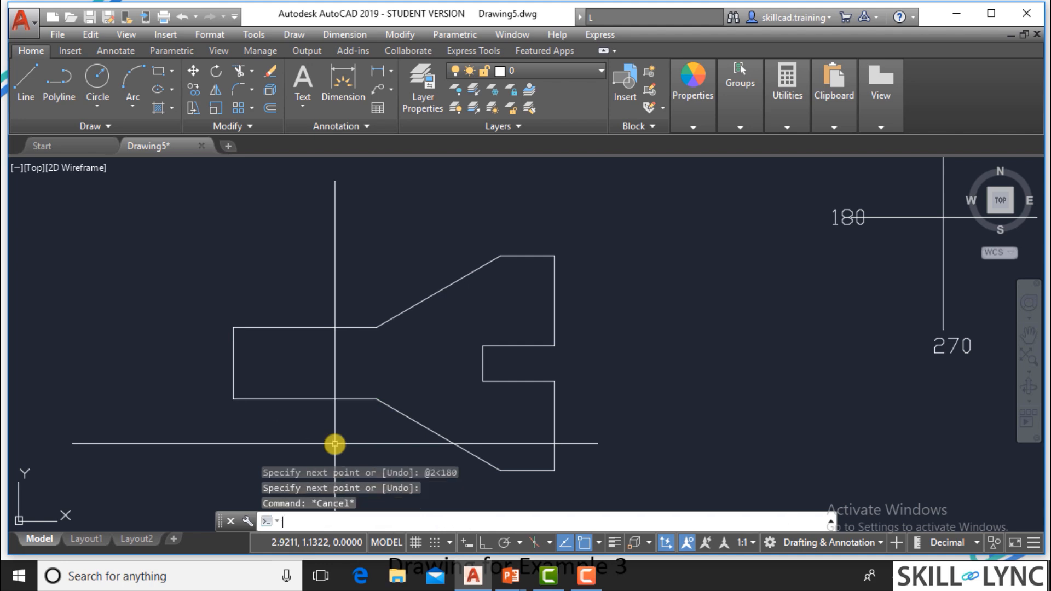
pyautogui.press('Escape')
pyautogui.press('Escape')
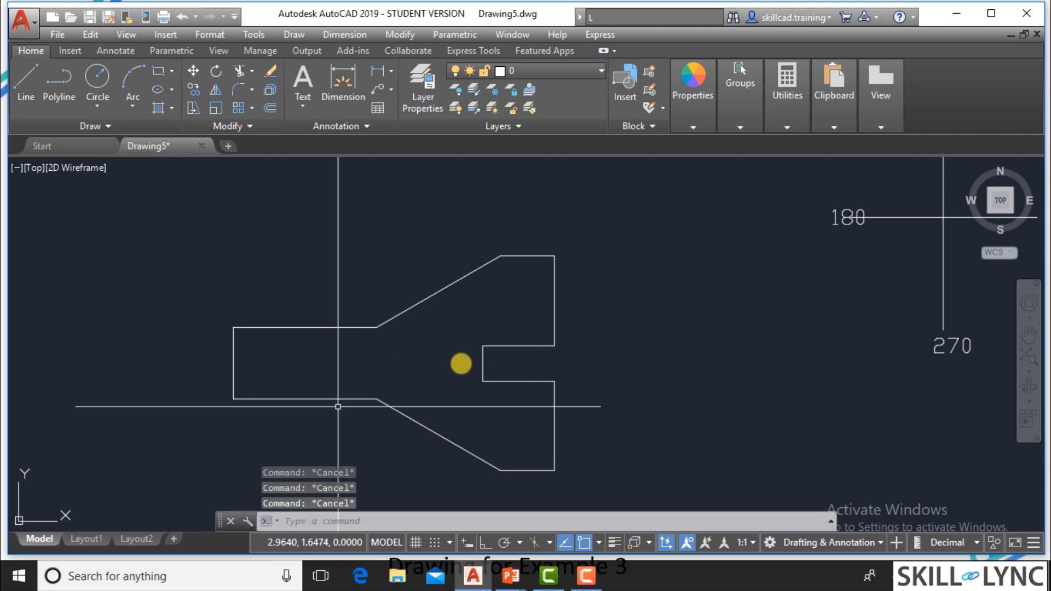
# Erase the whole Example 3 profile.
pyautogui.click(592, 486)
pyautogui.click(207, 245)
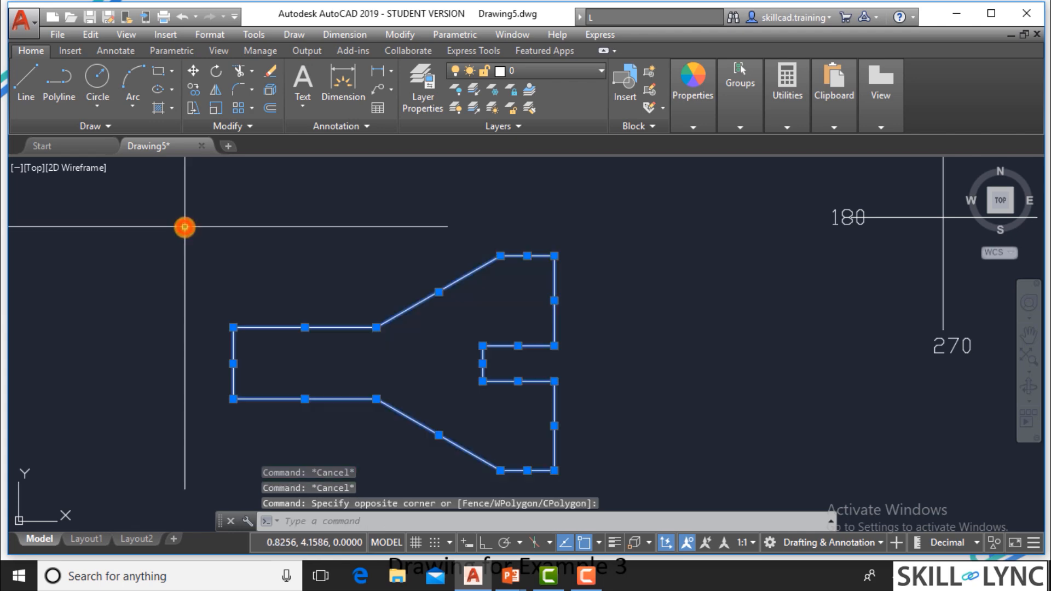
pyautogui.write('e')
pyautogui.press('Return')
pyautogui.press('Escape')
pyautogui.press('Escape')
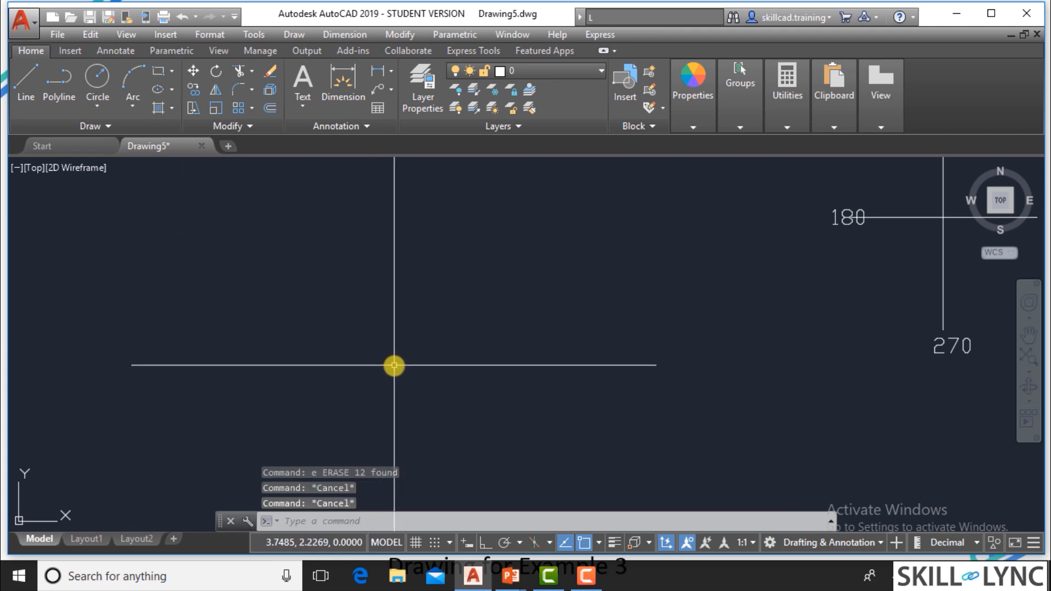
# Start a new line at 1.5,1.75 and draw the first vertical segment to @1<90.
pyautogui.write('l')
pyautogui.press('Return')
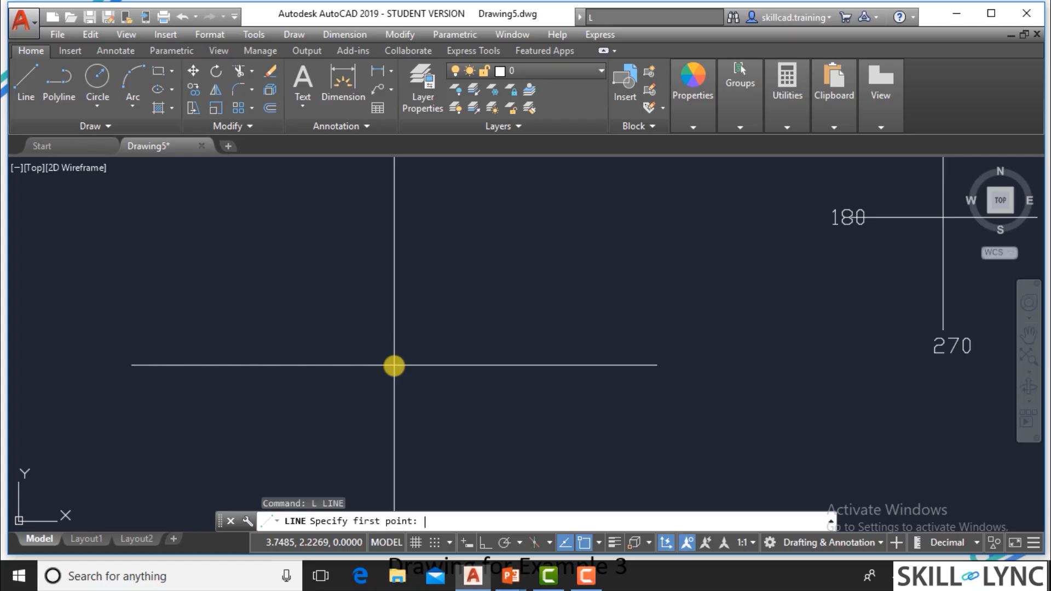
pyautogui.write('1.5,1.75')
pyautogui.press('Return')
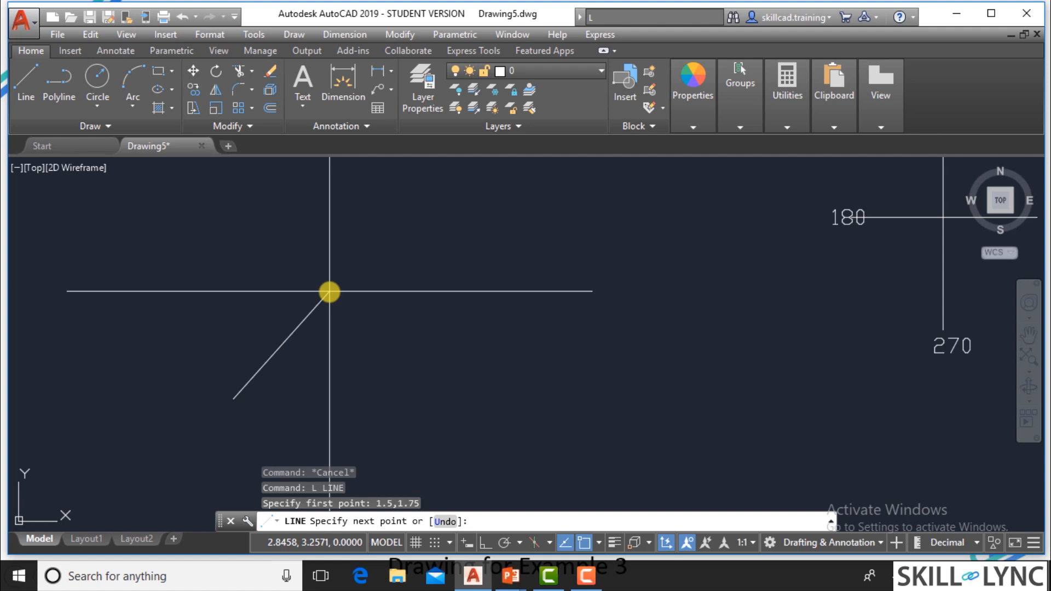
pyautogui.press('F8')
pyautogui.press('F8')
pyautogui.write('@')
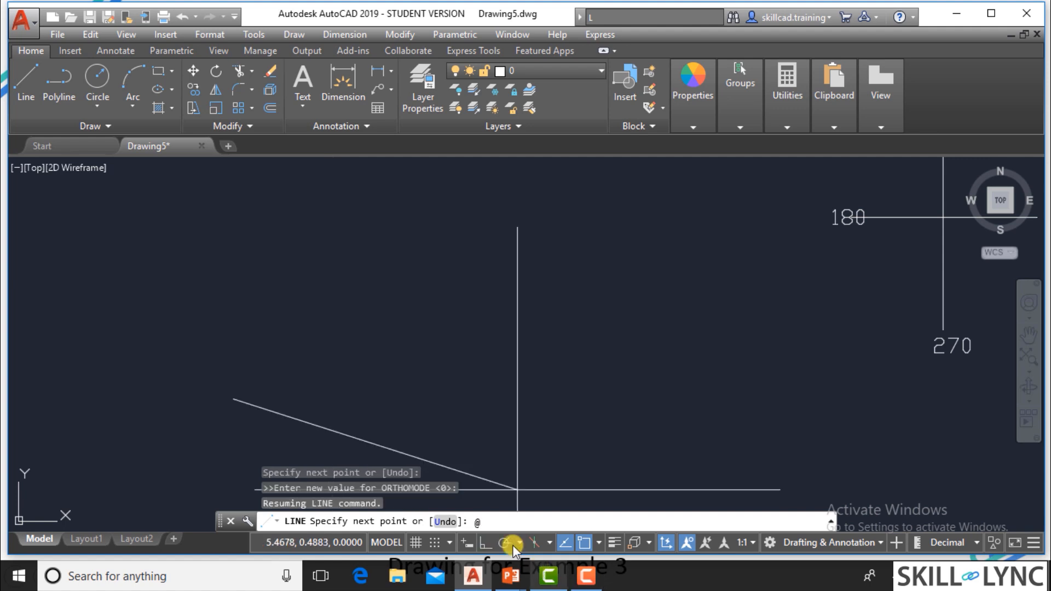
pyautogui.write('1<90')
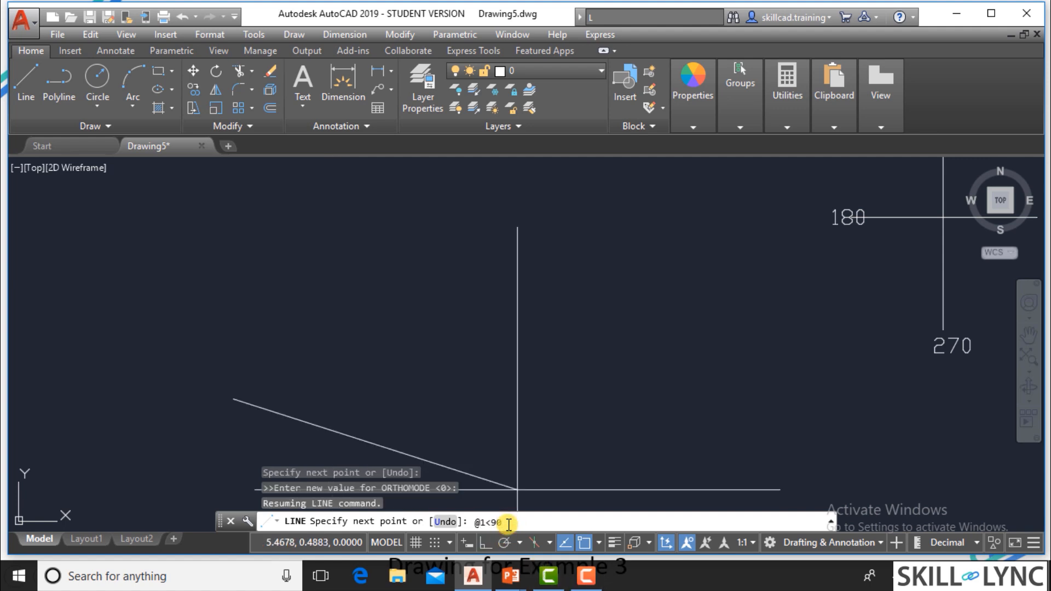
pyautogui.press('Return')
# Check point 3 on the Example 3 slide and add the horizontal segment in AutoCAD to @2<0.
pyautogui.hotkey('alt', 'Tab')
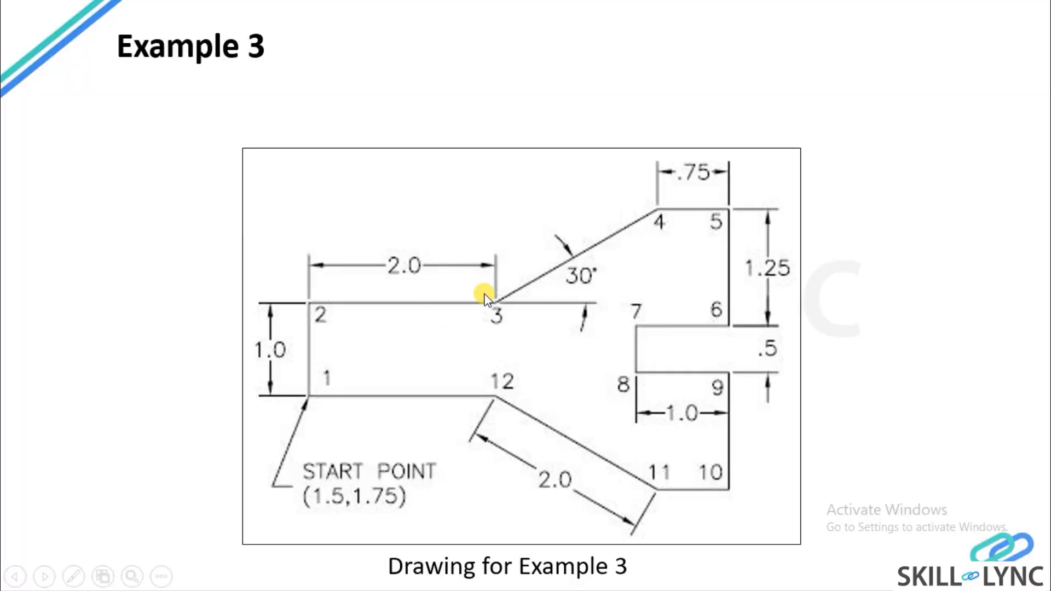
pyautogui.hotkey('alt', 'Tab')
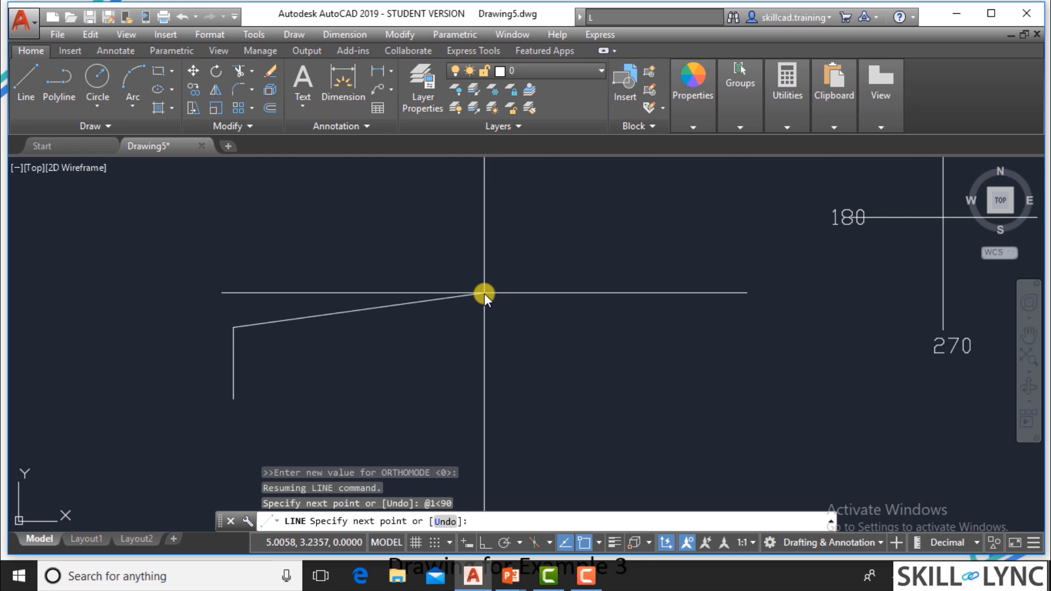
pyautogui.write('@2<0')
pyautogui.press('Return')
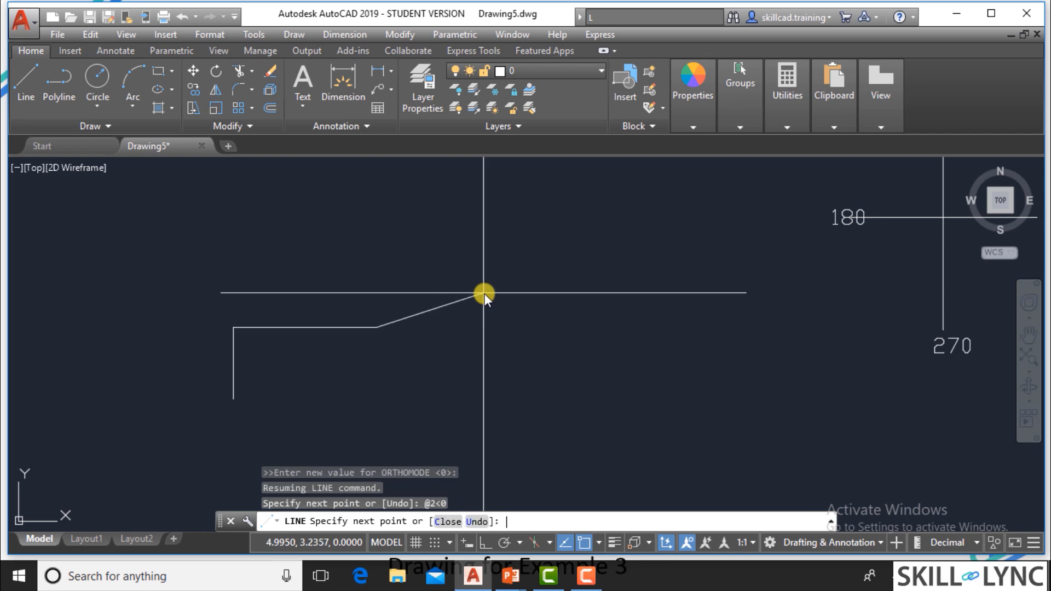
# Check the angle on the Example 3 slide and draw the inclined segment to point 4 in AutoCAD at @2<30.
pyautogui.hotkey('alt', 'Tab')
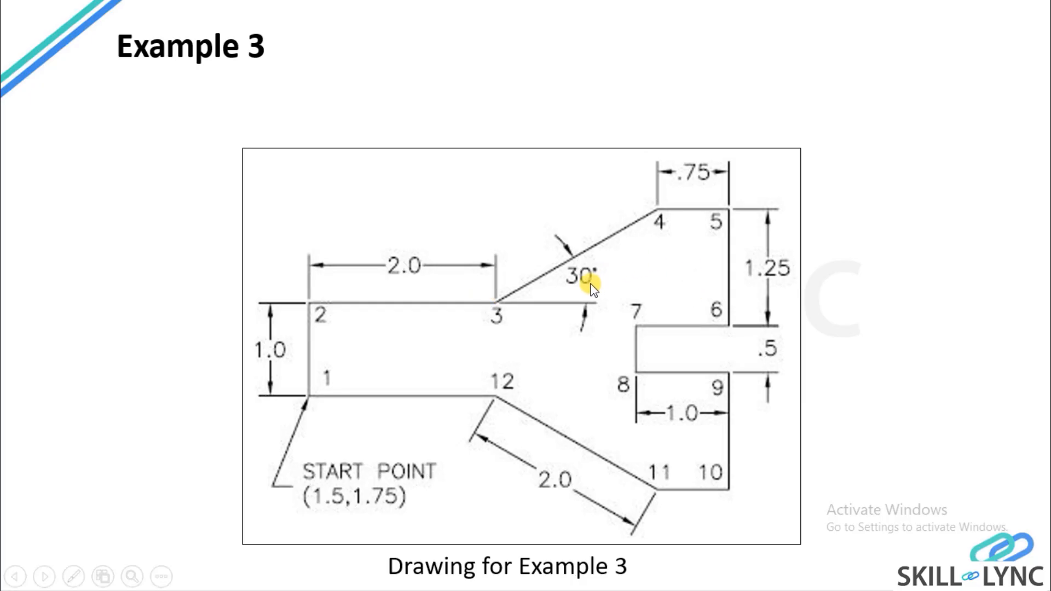
pyautogui.hotkey('alt', 'Tab')
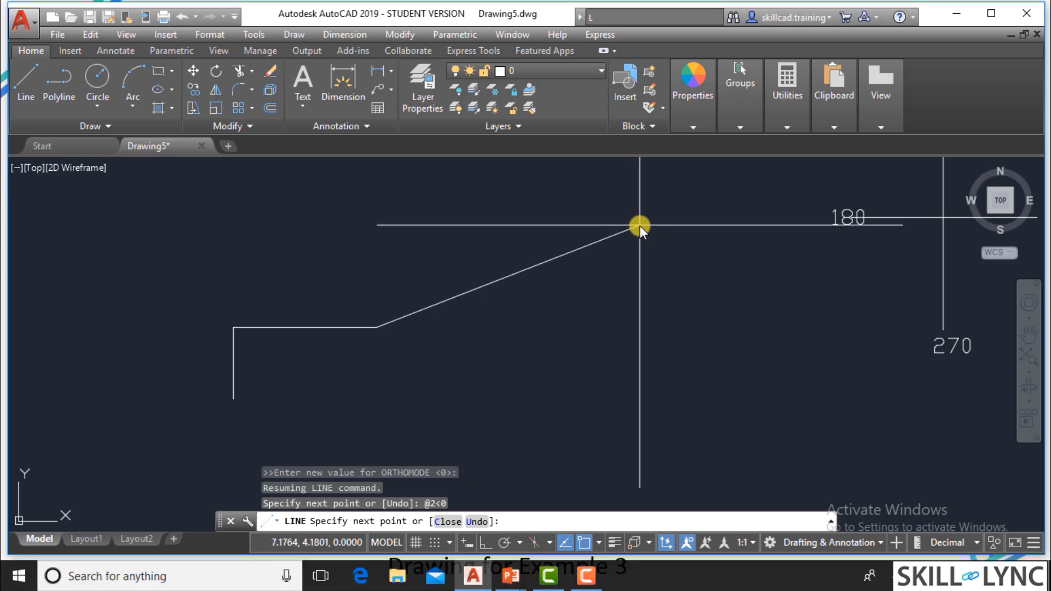
pyautogui.write('@2')
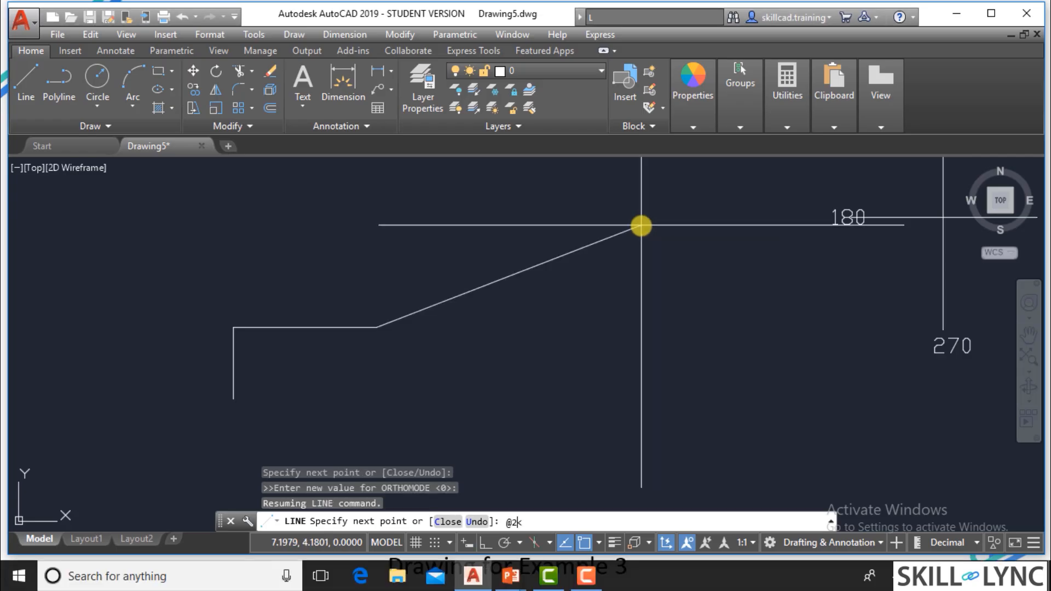
pyautogui.write('<30')
pyautogui.press('Return')
# Check point 5 on the Example 3 slide and extend the AutoCAD line horizontally to @.75<0.
pyautogui.hotkey('alt', 'Tab')
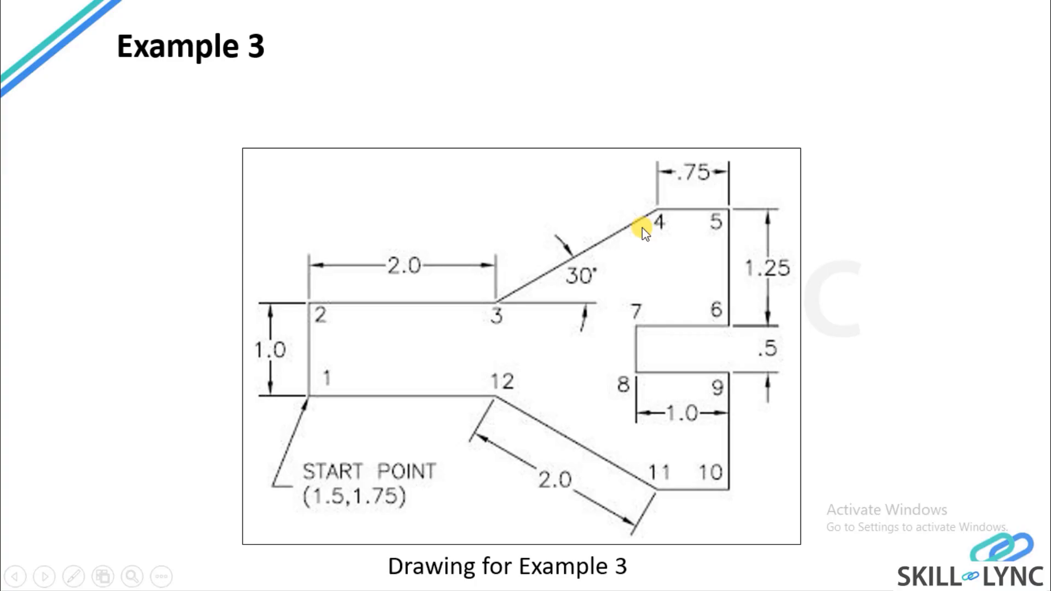
pyautogui.hotkey('alt', 'Tab')
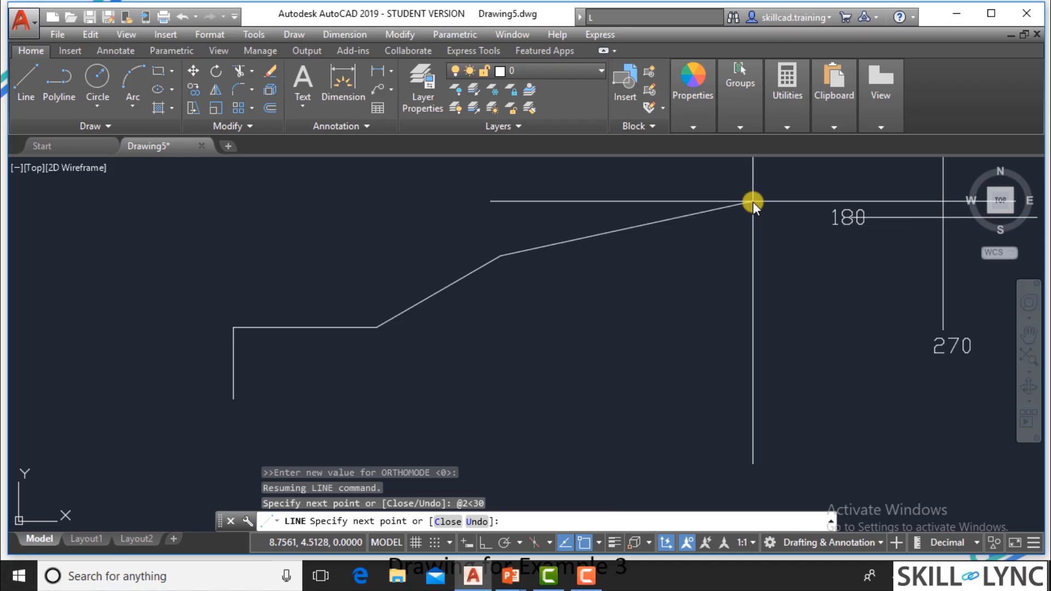
pyautogui.write('@.4')
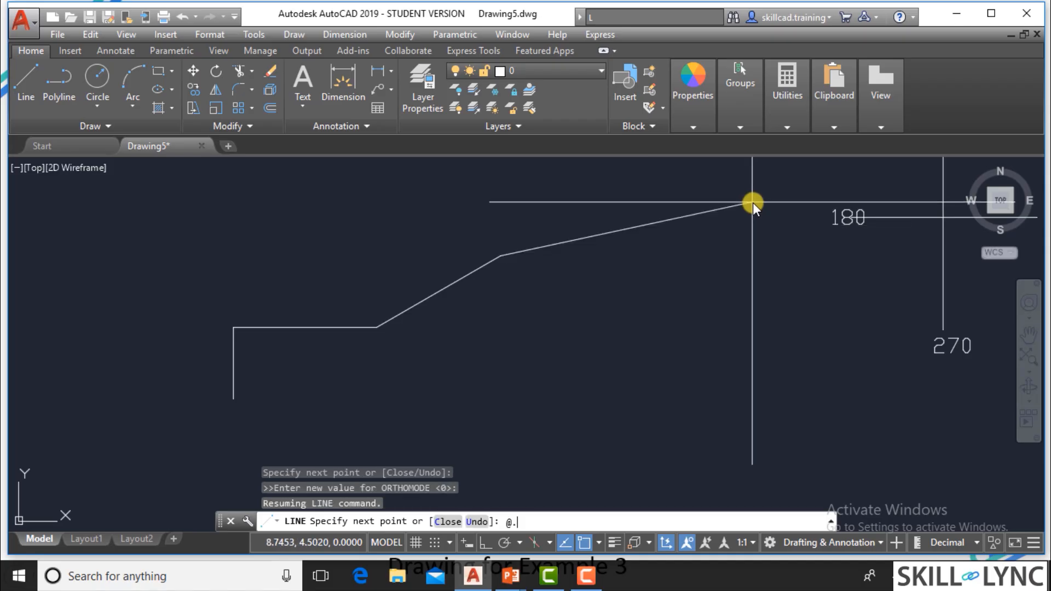
pyautogui.press('BackSpace')
pyautogui.write('75<0')
pyautogui.press('Return')
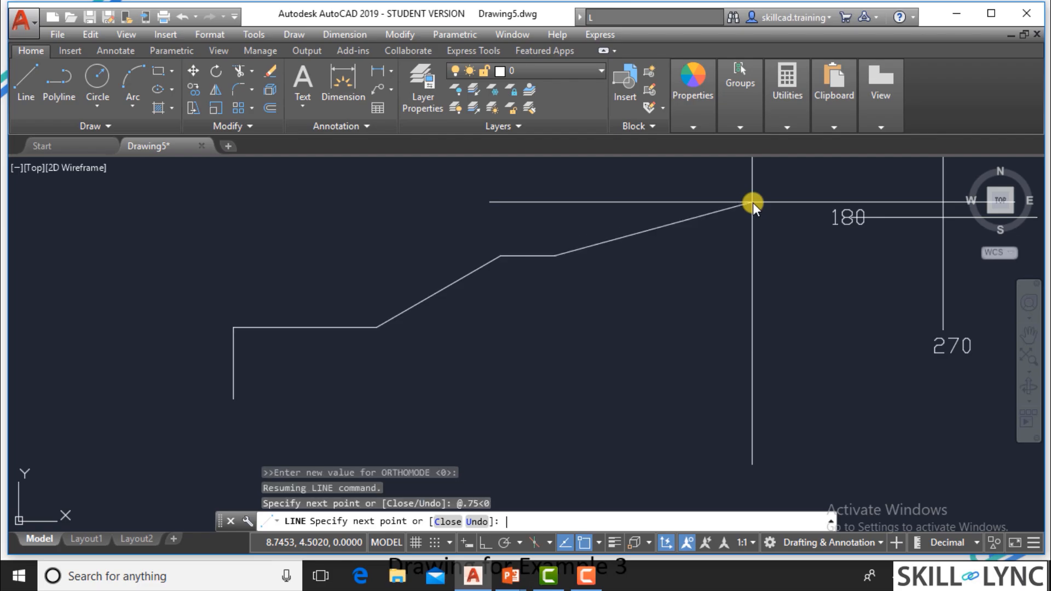
# Check point 6 on the Example 3 slide and add the downward segment in AutoCAD to @1.25<270.
pyautogui.hotkey('alt', 'Tab')
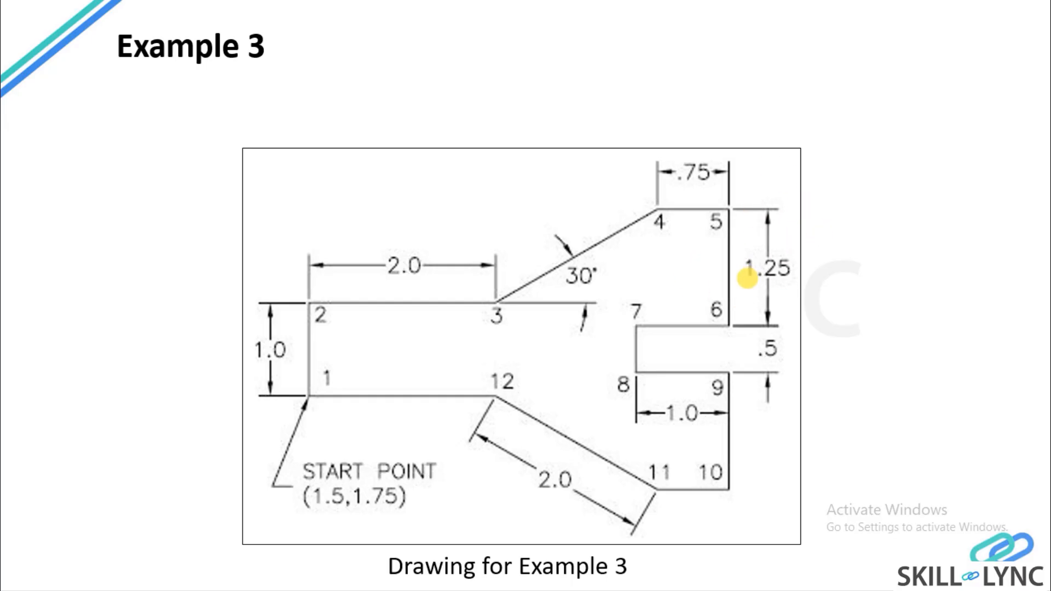
pyautogui.hotkey('alt', 'Tab')
pyautogui.press('F8')
pyautogui.write('@')
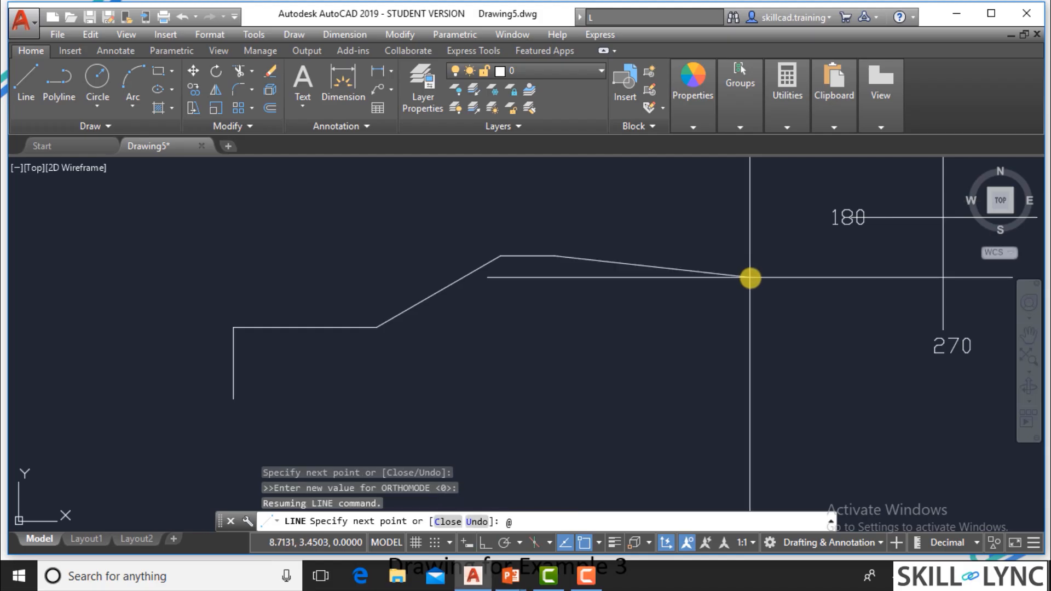
pyautogui.write('1.25<270')
pyautogui.press('Return')
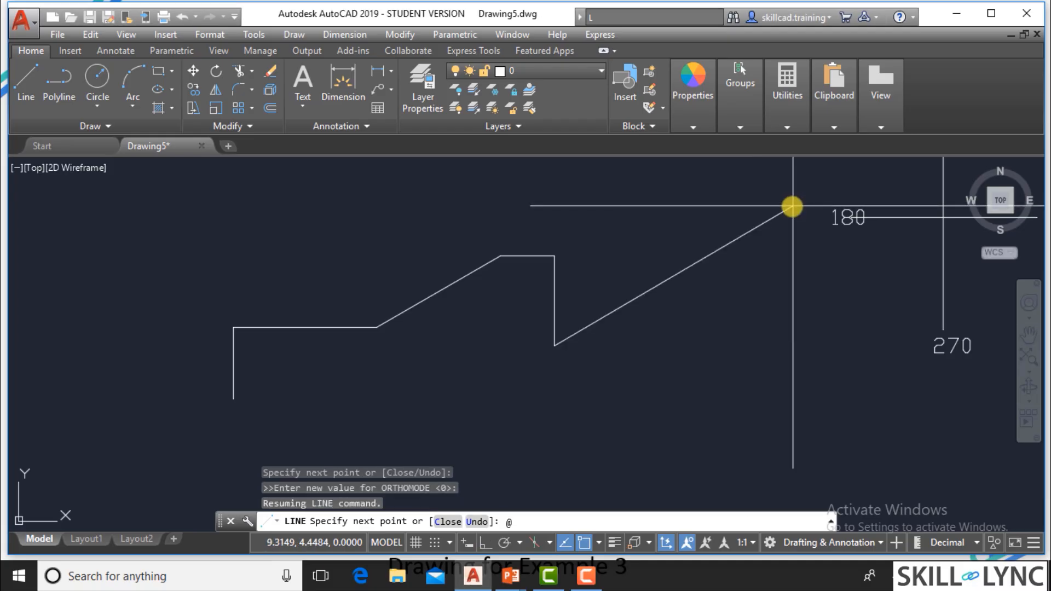
# Check the Example 3 slide and draw the AutoCAD segments to points 7 and 8 at @1<180 and @.5<270.
pyautogui.write('@1<180')
pyautogui.press('Return')
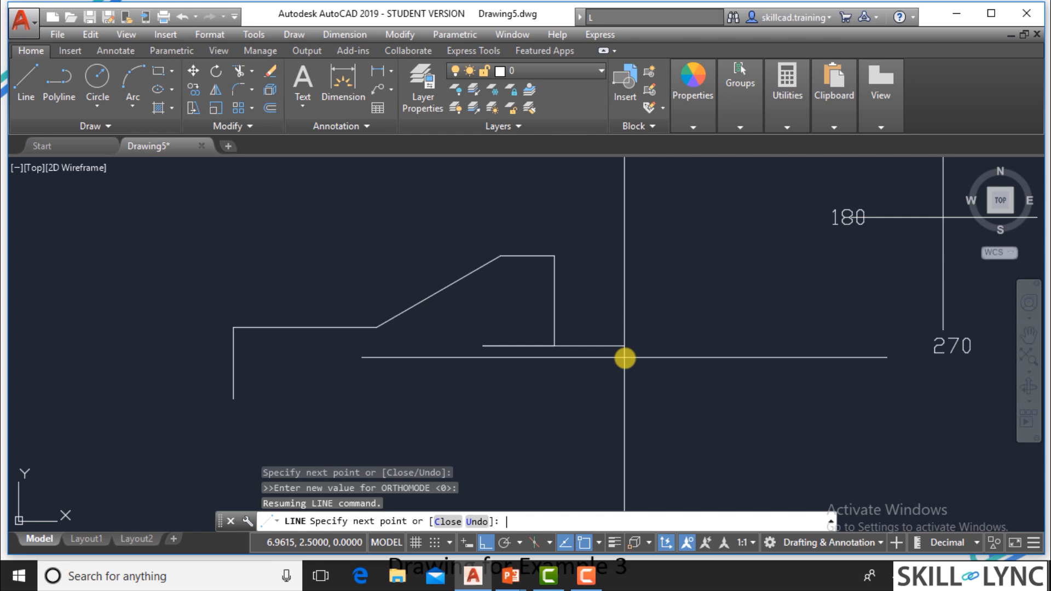
pyautogui.write('@')
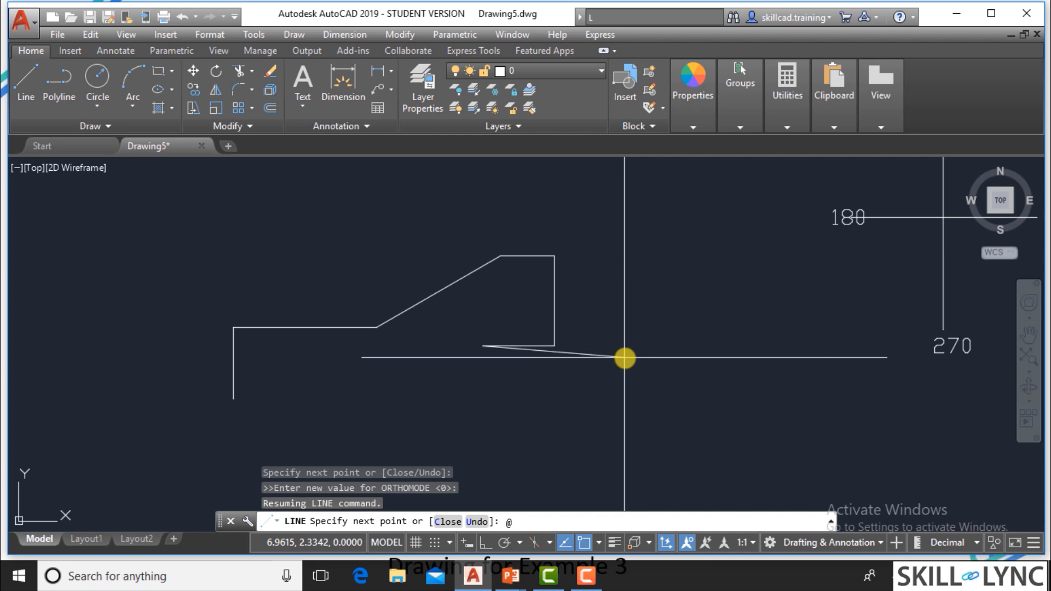
pyautogui.write('.5<270')
pyautogui.press('Return')
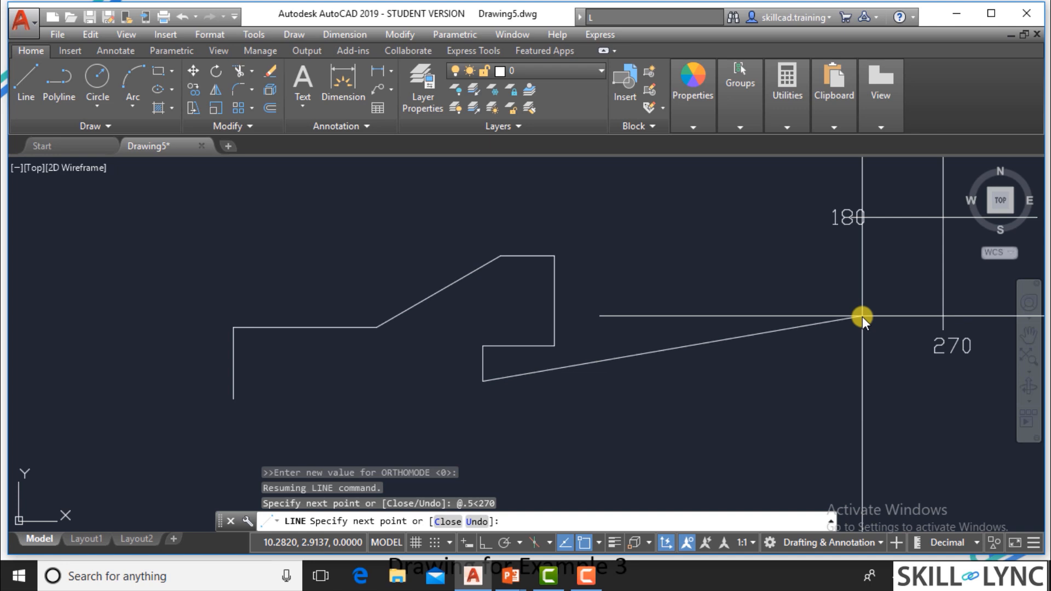
pyautogui.write('@1<180')
pyautogui.press('Return')
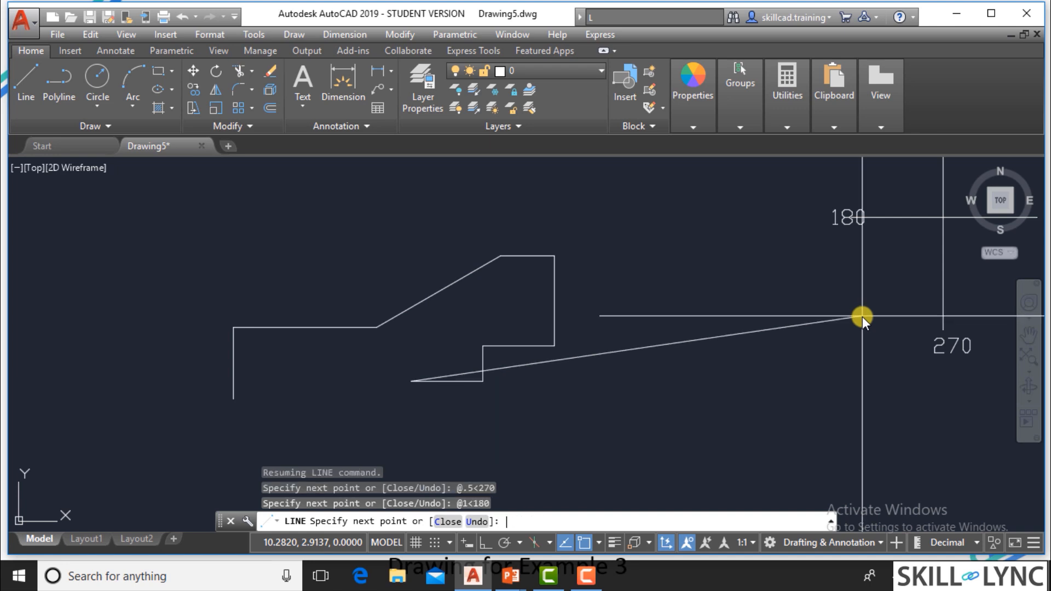
pyautogui.write('u')
pyautogui.press('Return')
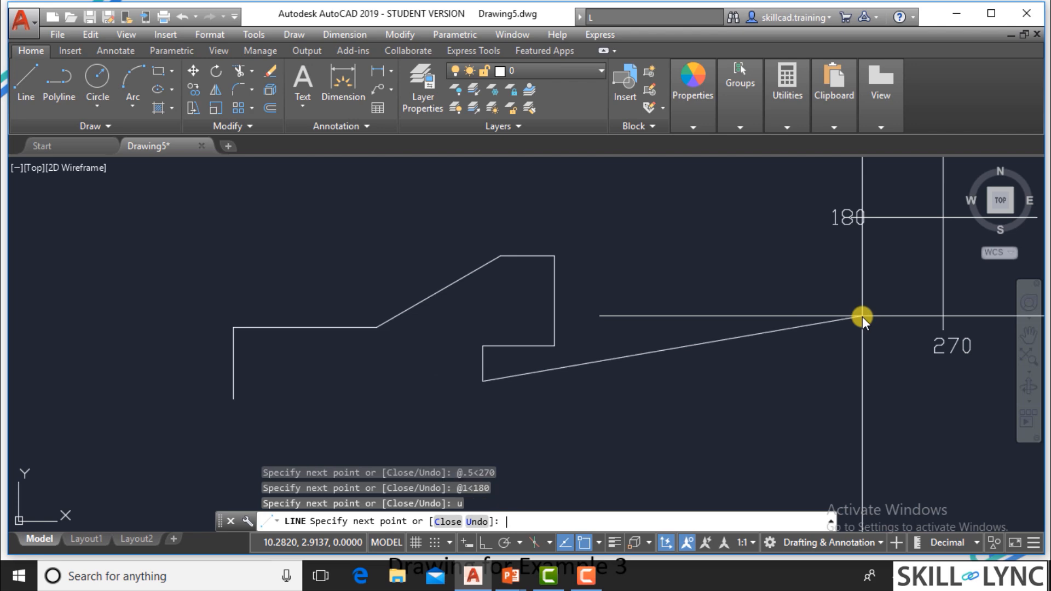
# Check point 9 on the Example 3 slide and add the slot's lower horizontal segment in AutoCAD to @1<0.
pyautogui.write('@')
pyautogui.hotkey('alt', 'Tab')
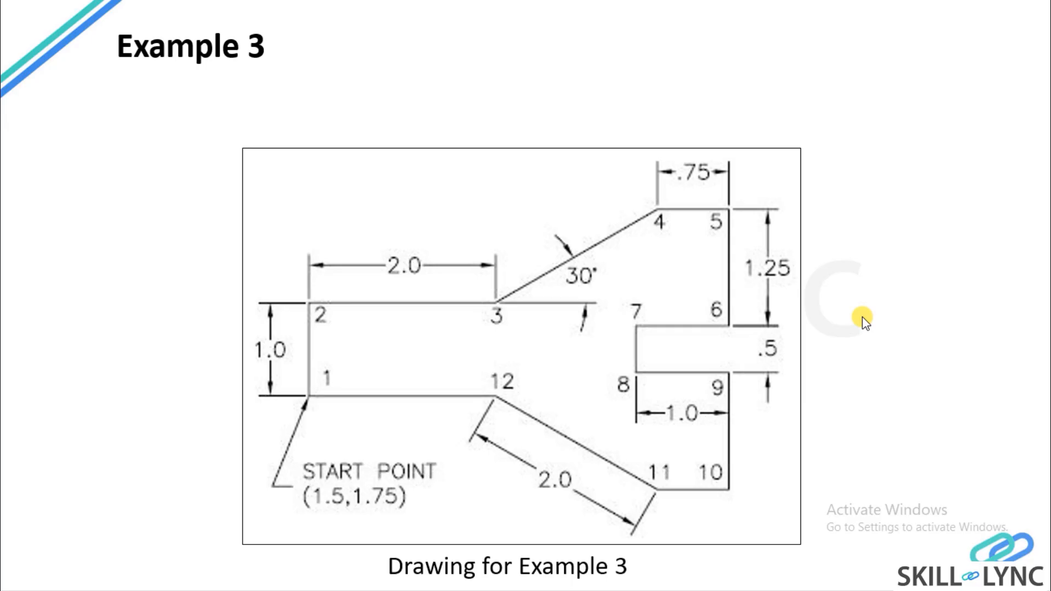
pyautogui.hotkey('alt', 'Tab')
pyautogui.write('1<0')
pyautogui.press('Return')
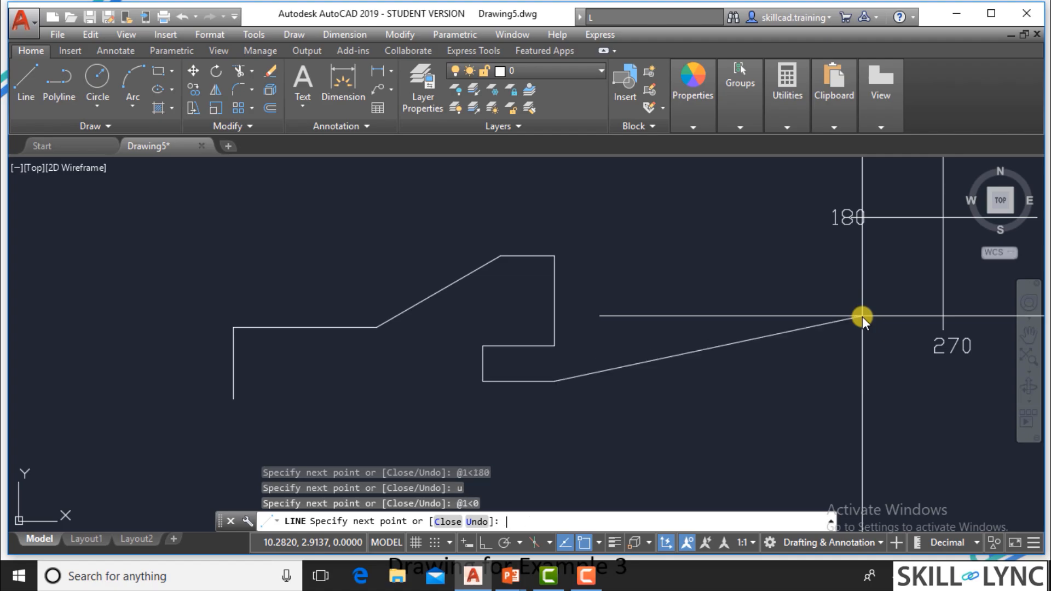
# Check point 10 on the Example 3 slide and add the downward segment in AutoCAD to @1.25<270.
pyautogui.hotkey('alt', 'Tab')
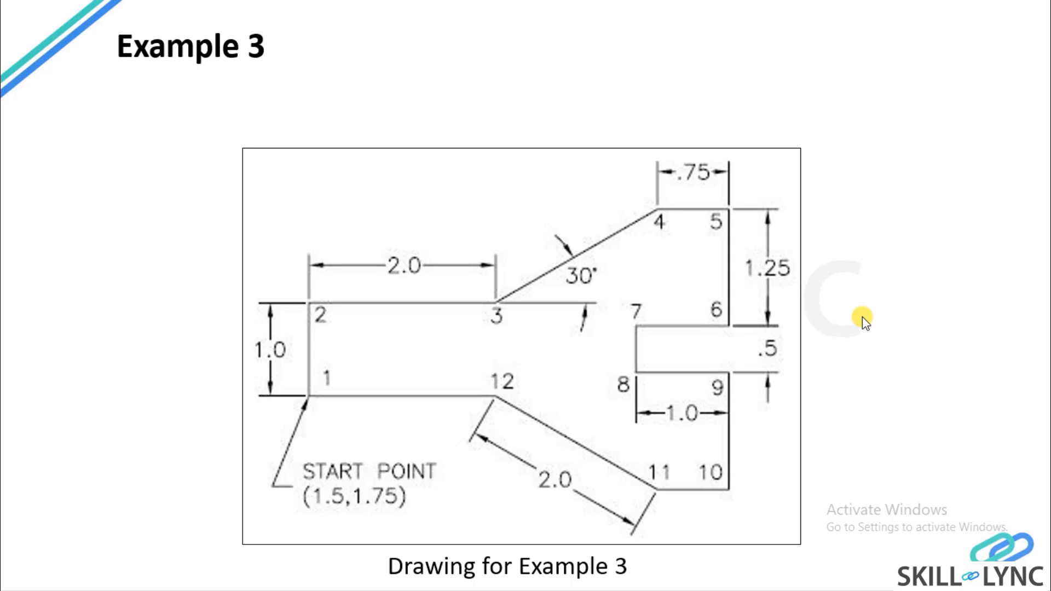
pyautogui.hotkey('alt', 'Tab')
pyautogui.write('1')
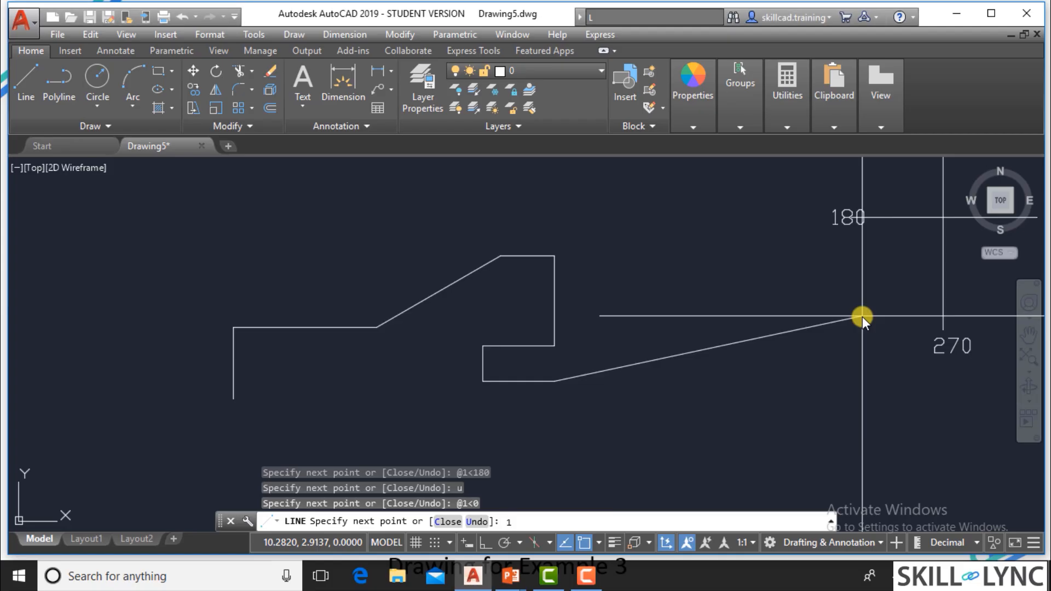
pyautogui.press('BackSpace')
pyautogui.write('@1.25<270')
pyautogui.press('Return')
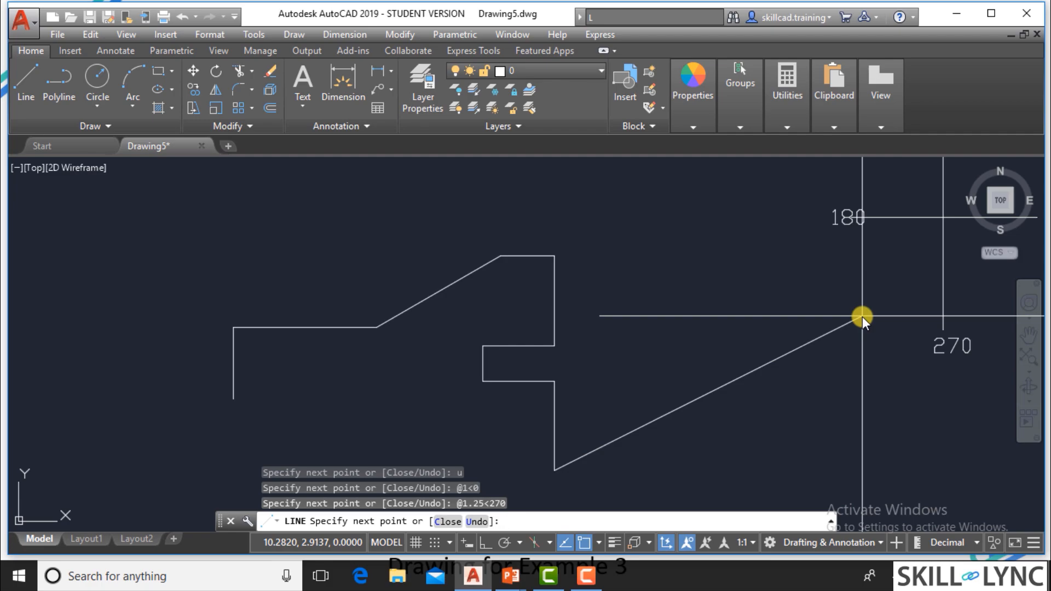
# Check point 11 on the Example 3 slide and extend the AutoCAD line horizontally to @.75<180.
pyautogui.hotkey('alt', 'Tab')
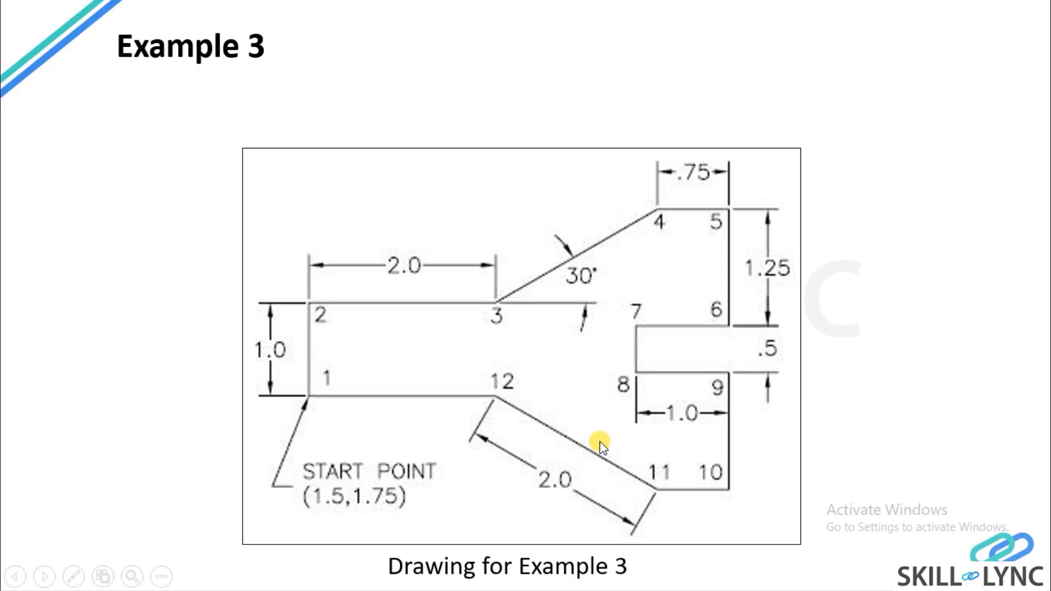
pyautogui.hotkey('alt', 'Tab')
pyautogui.write('@')
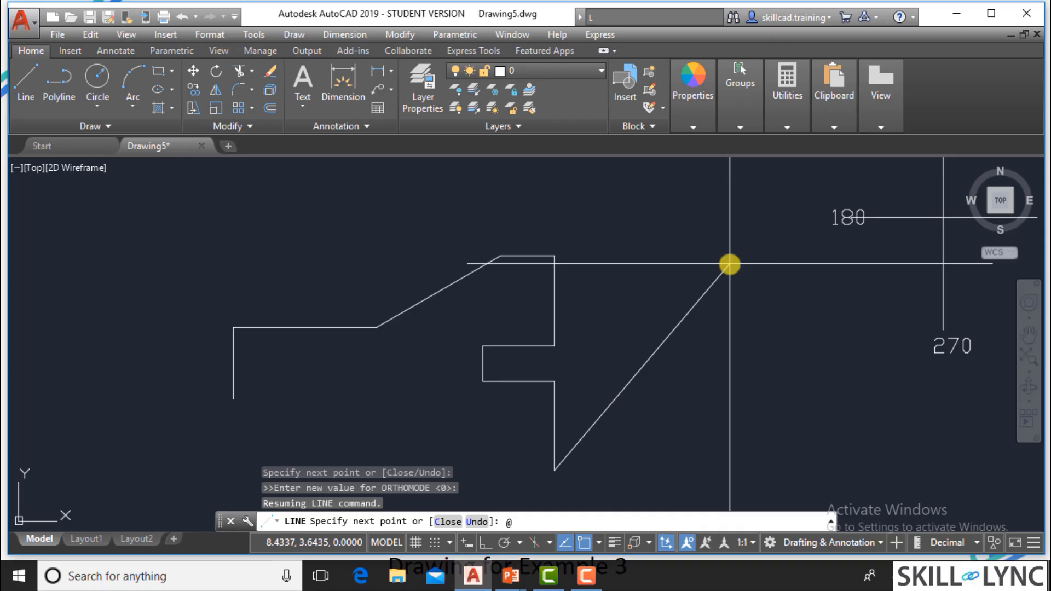
pyautogui.write('@.75<180')
pyautogui.press('Return')
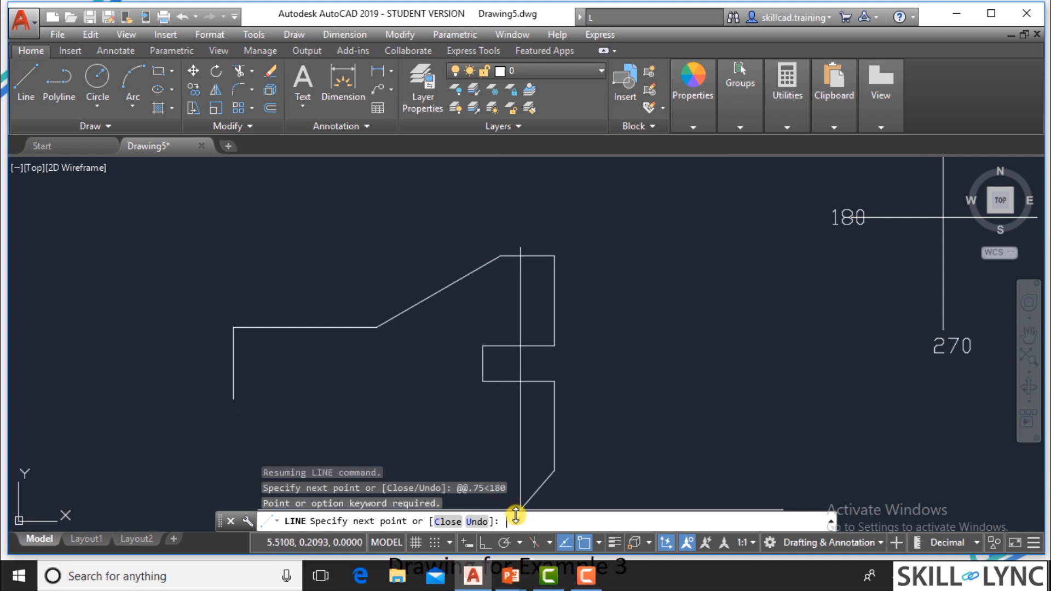
pyautogui.write('@.75<180')
pyautogui.press('Return')
# Check point 12 on the Example 3 slide and draw the inclined segment in AutoCAD to @2<150.
pyautogui.hotkey('alt', 'Tab')
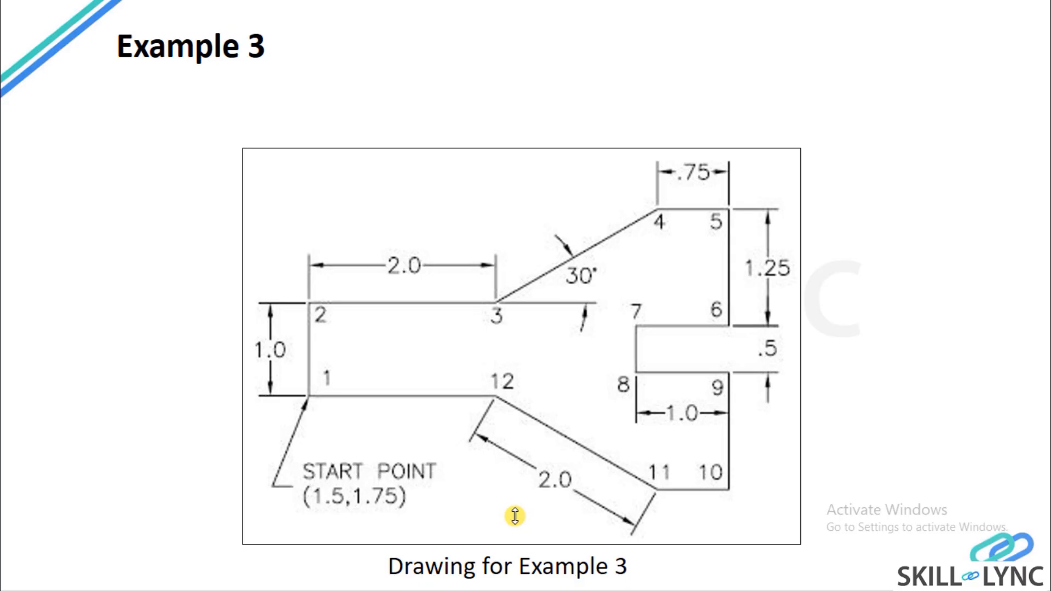
pyautogui.hotkey('alt', 'Tab')
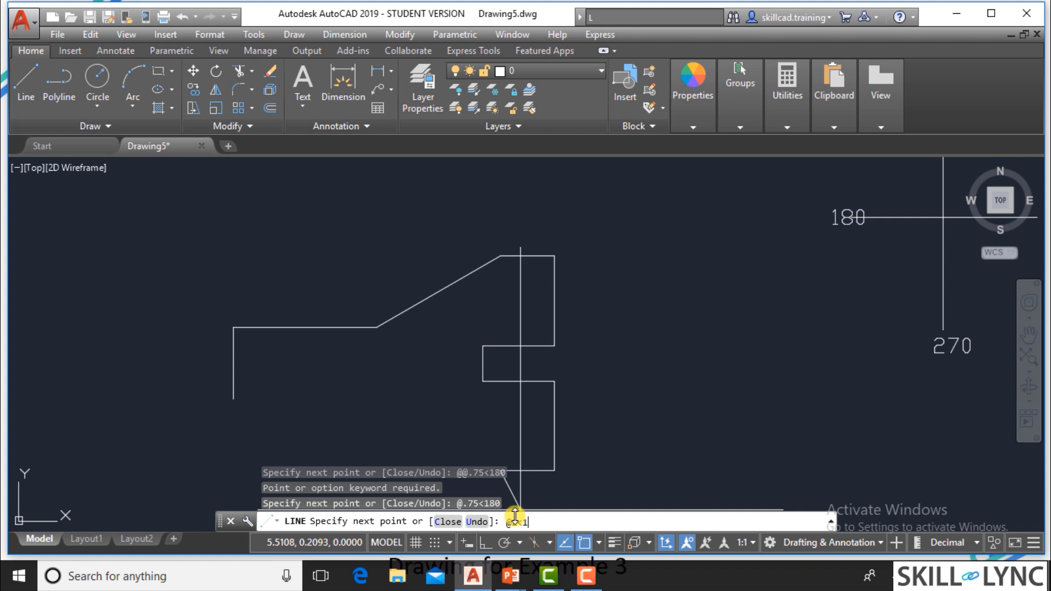
pyautogui.write('@2<150')
pyautogui.press('Return')
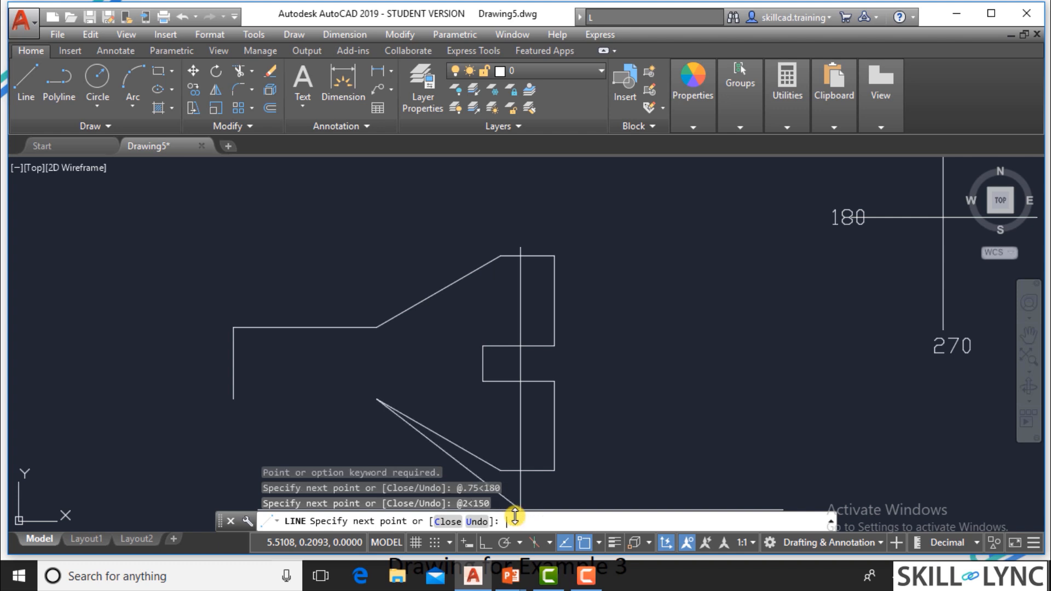
# Check the start point on the Example 3 slide, close the AutoCAD profile at 1.5,1.75 and end the Line command.
pyautogui.hotkey('alt', 'Tab')
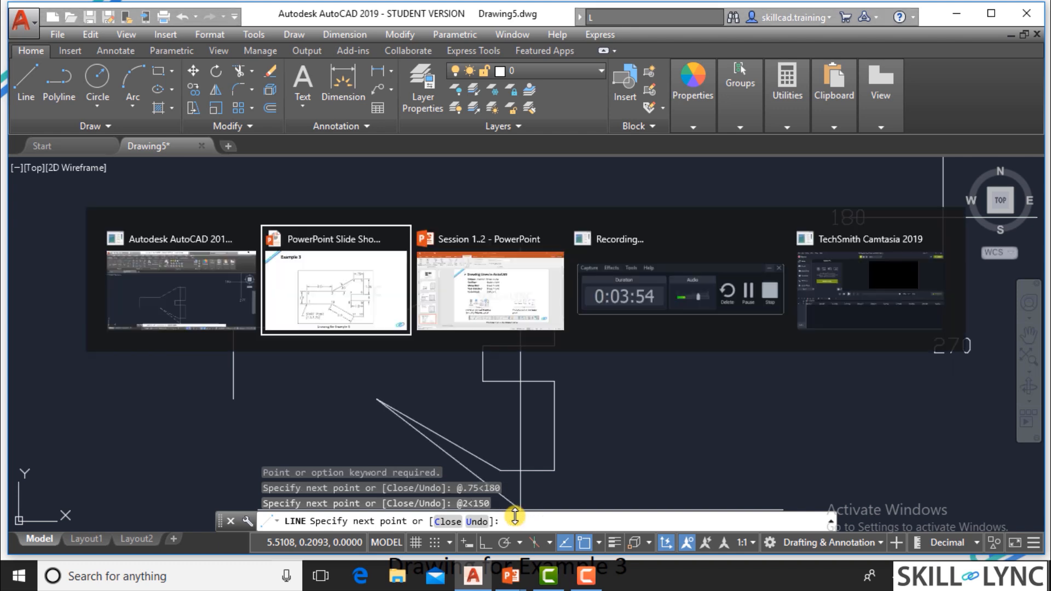
pyautogui.hotkey('alt', 'Tab')
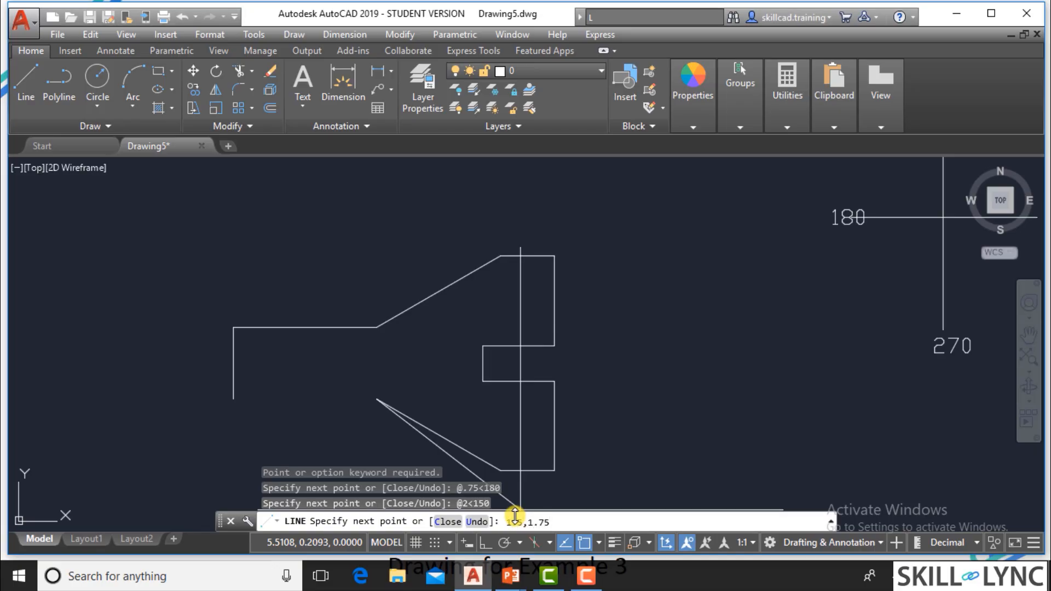
pyautogui.press('Return')
pyautogui.press('Return')
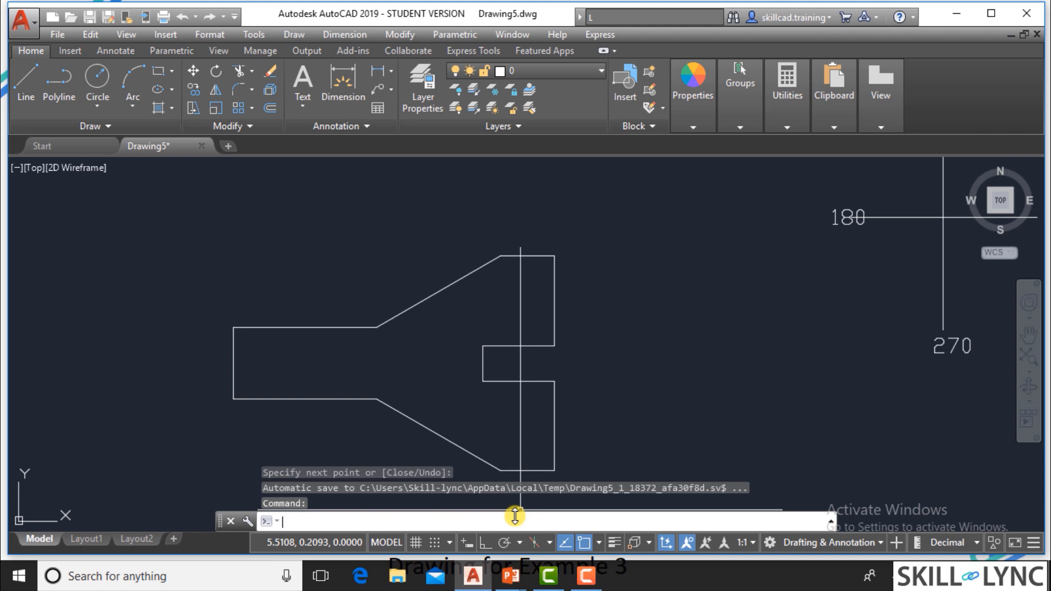
pyautogui.moveTo(592, 383); pyautogui.dragTo(573, 341, button='middle')
# Return to the PowerPoint slide show and skim the erasing and object selection slides, ending on Direct Distance Entry.
pyautogui.hotkey('alt', 'Tab')
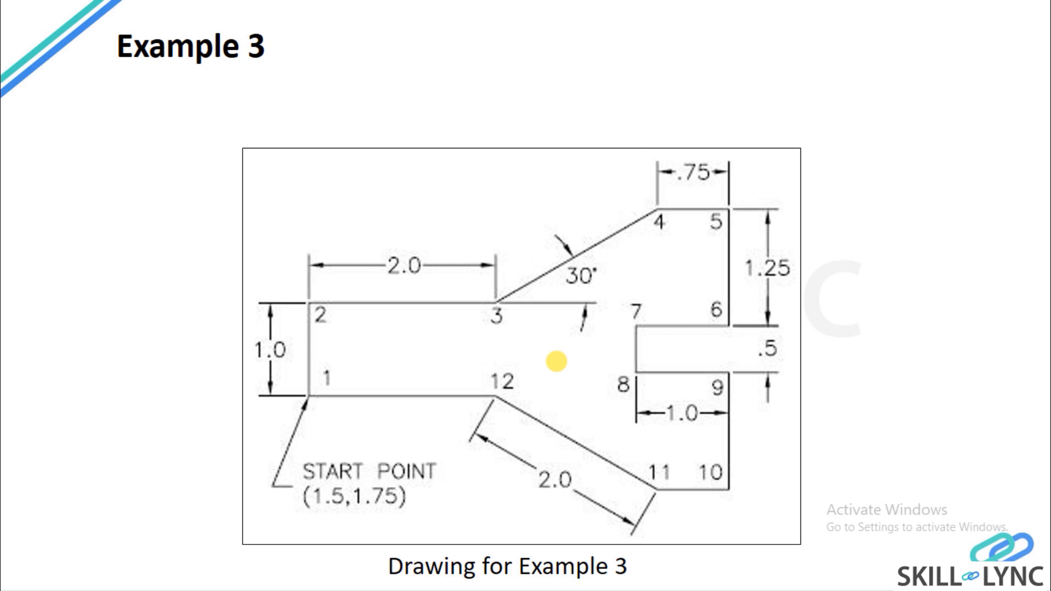
pyautogui.click(540, 300)
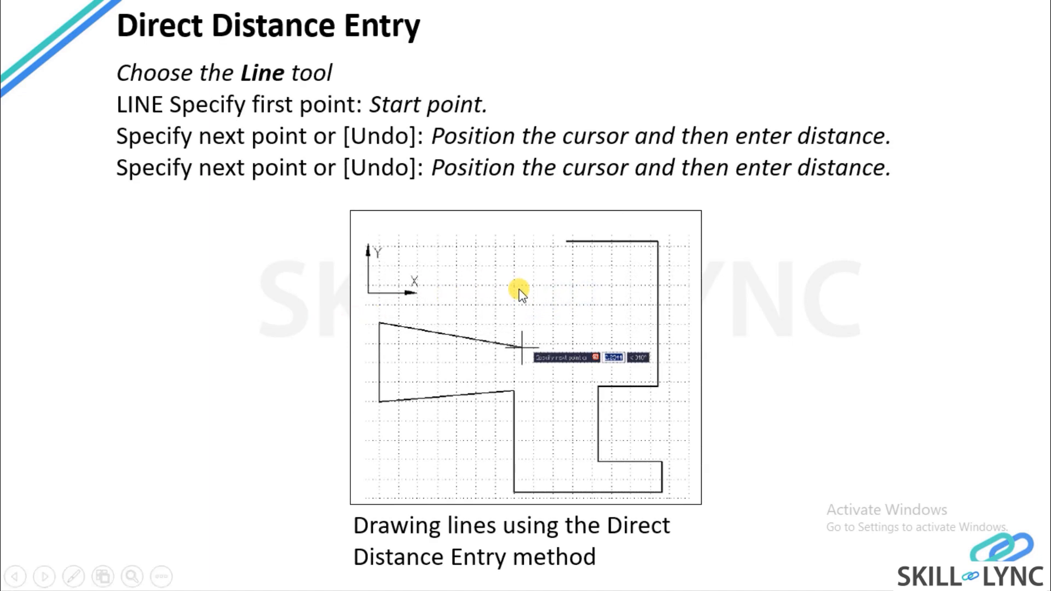
pyautogui.click(524, 284)
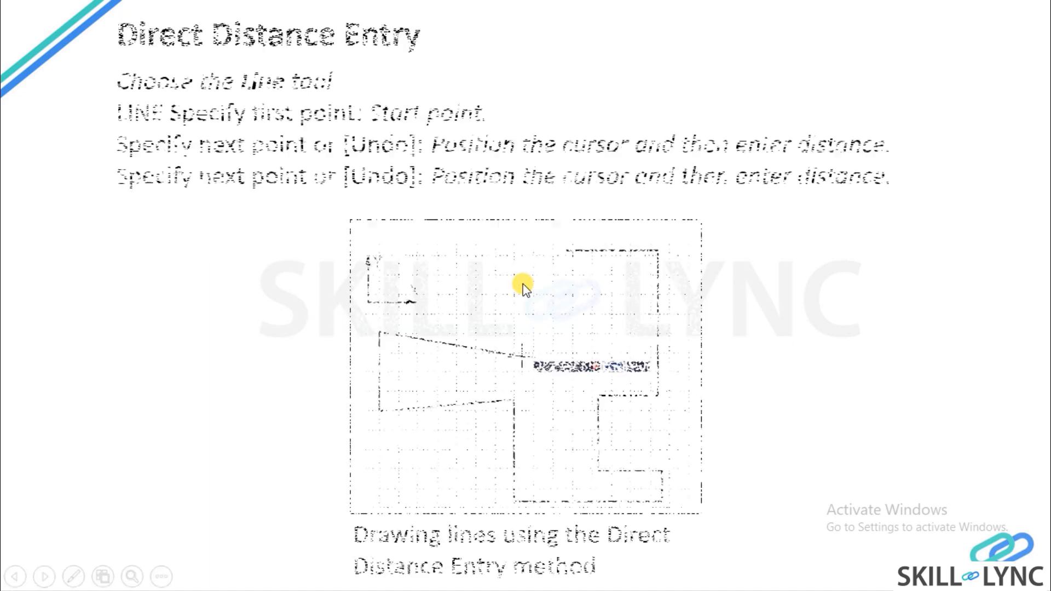
pyautogui.click(525, 287)
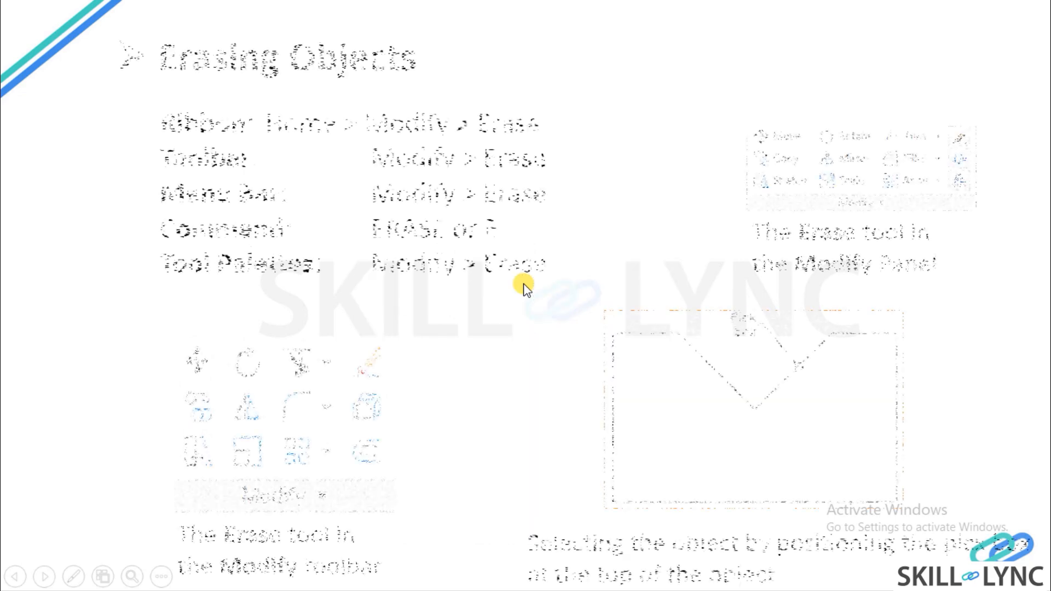
pyautogui.click(528, 281)
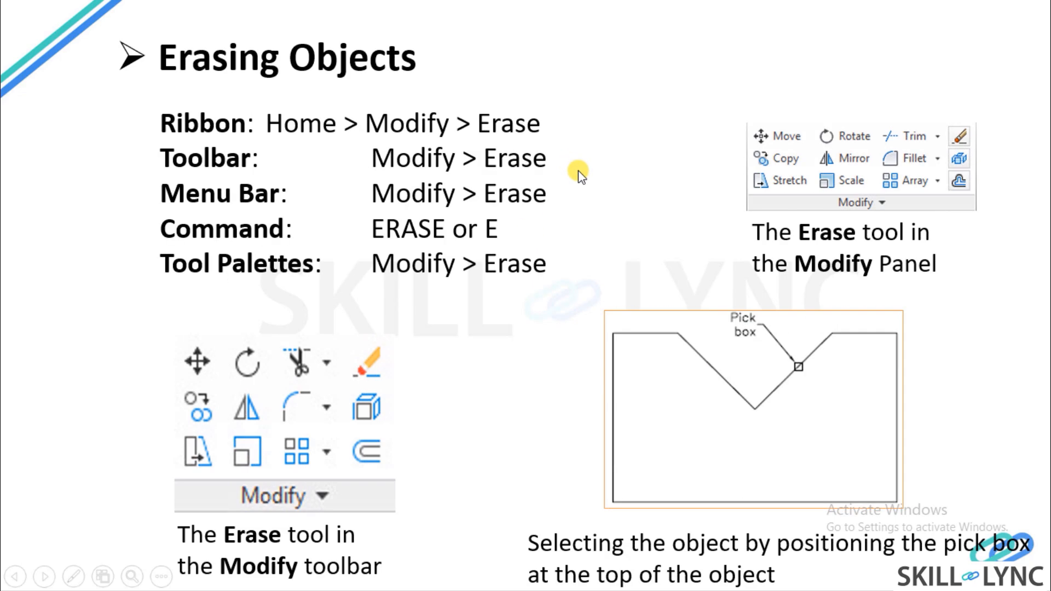
pyautogui.click(579, 173)
pyautogui.click(589, 179)
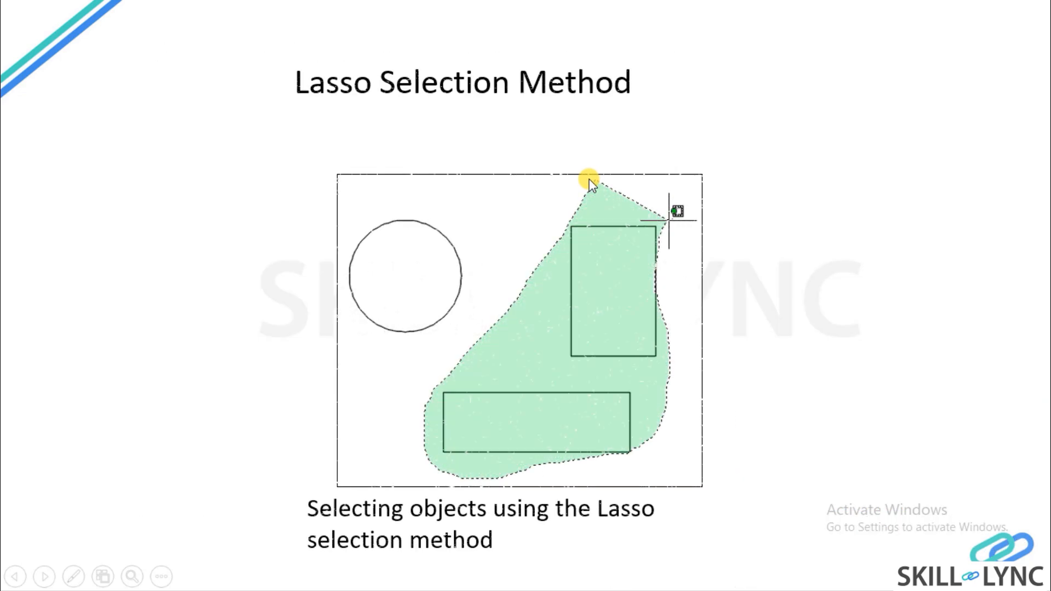
pyautogui.click(589, 179)
pyautogui.click(588, 179)
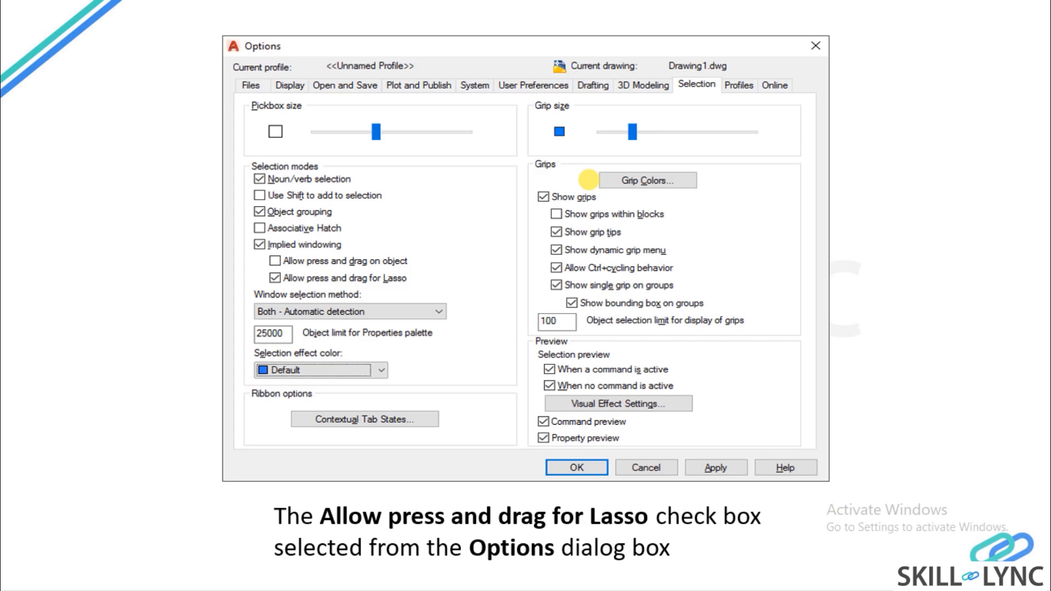
pyautogui.click(589, 179)
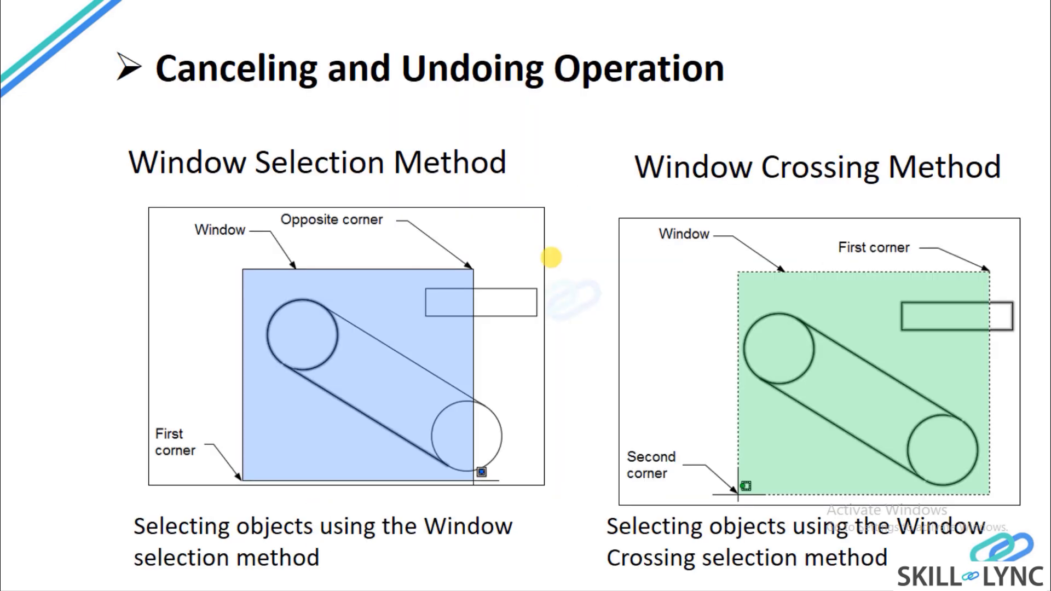
pyautogui.click(603, 79)
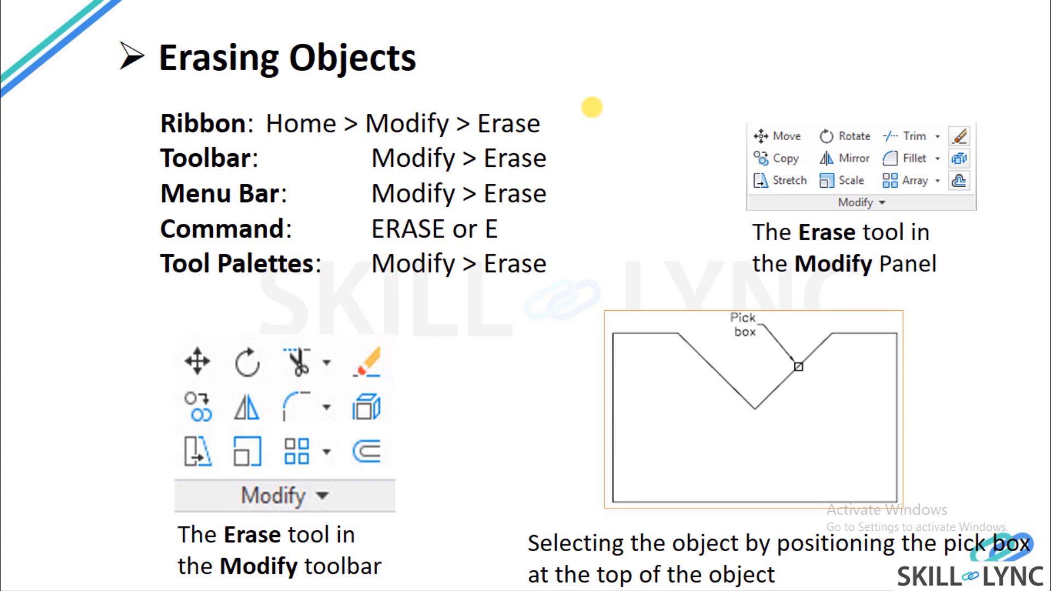
pyautogui.click(592, 108)
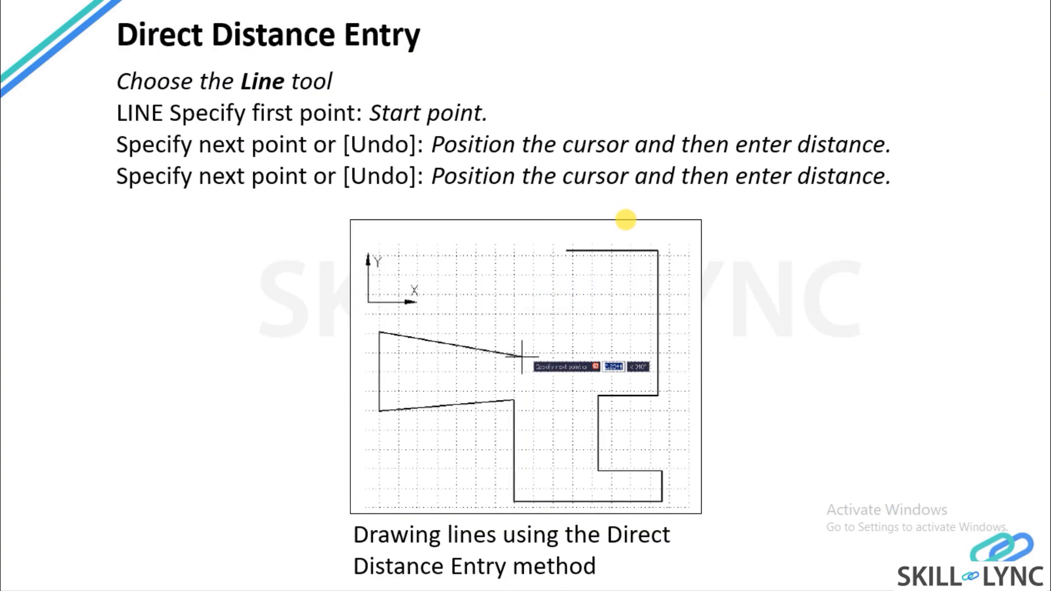
# Advance the slide show past the circle and drawing units slides to the Example 5 drawing.
pyautogui.press('Right')
pyautogui.press('Right')
pyautogui.press('Right')
pyautogui.press('Right')
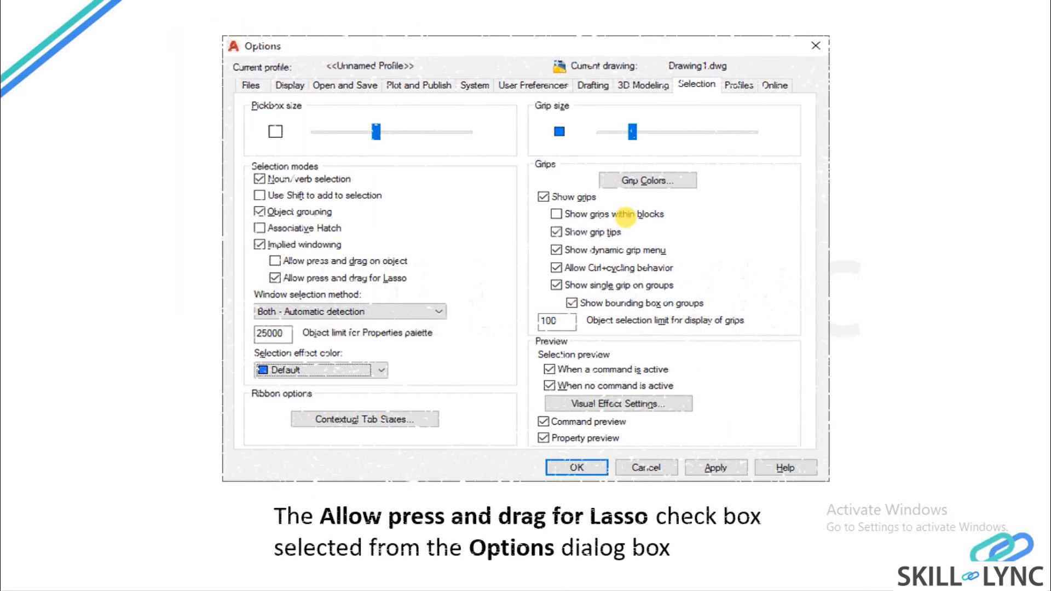
pyautogui.press('Right')
pyautogui.press('Right')
pyautogui.press('Right')
pyautogui.press('Right')
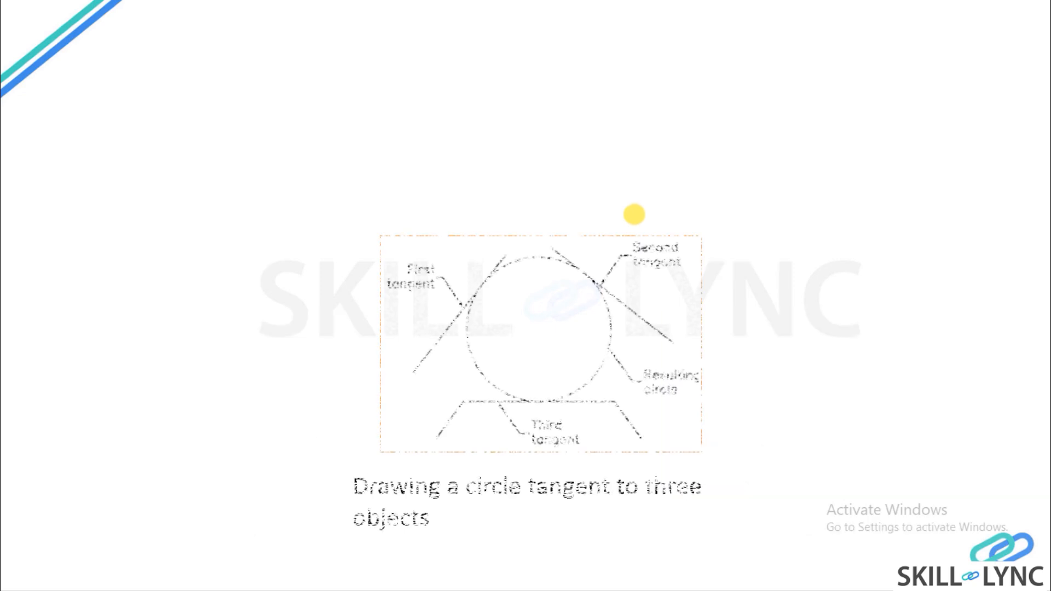
pyautogui.press('Right')
pyautogui.press('Right')
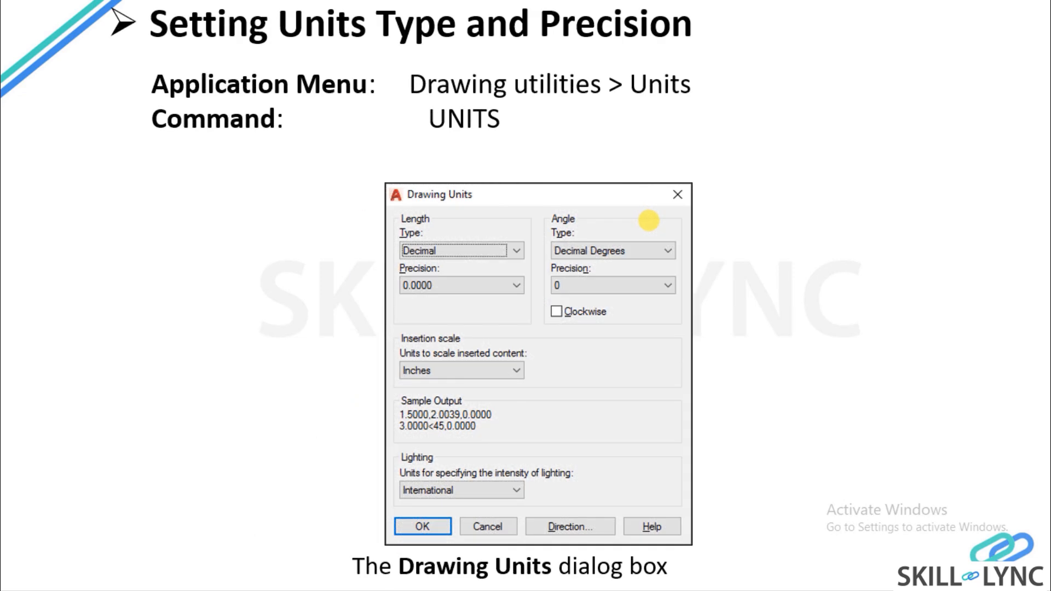
pyautogui.press('Right')
pyautogui.press('Right')
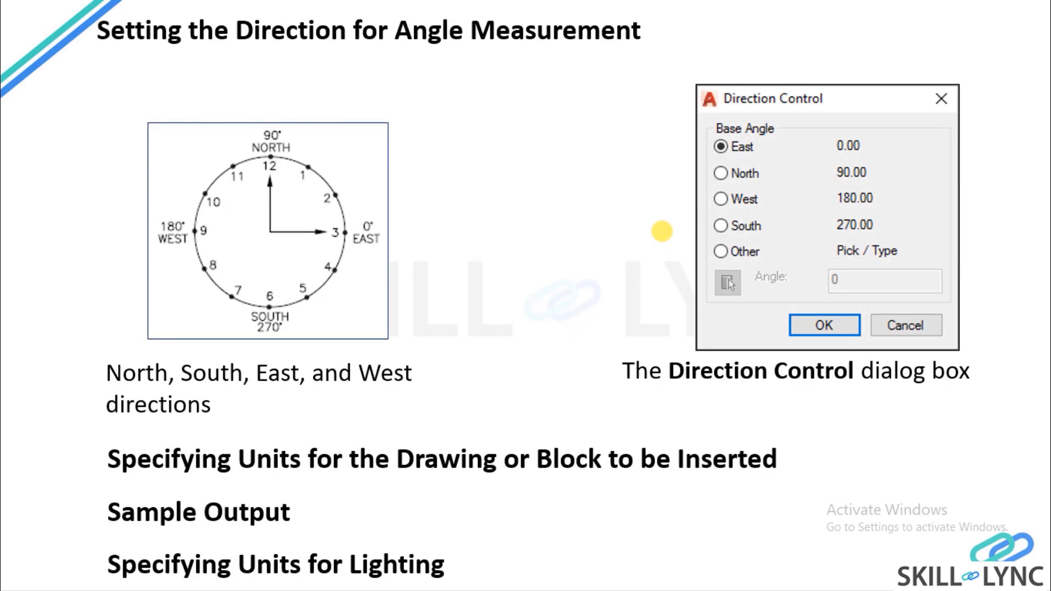
pyautogui.press('Right')
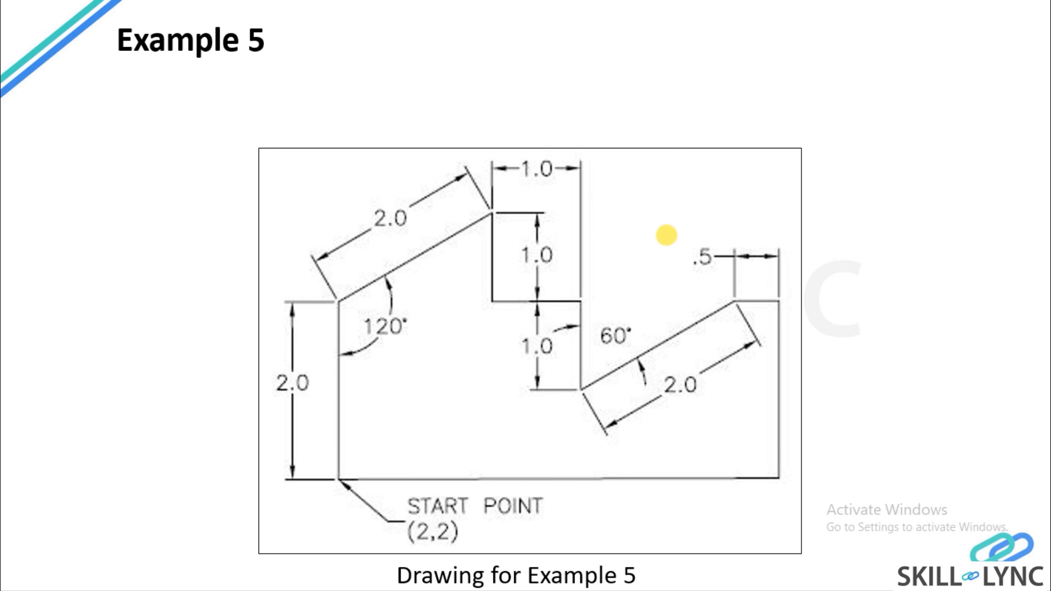
# Go back a few slides, switch to AutoCAD and erase the whole Example 3 profile.
pyautogui.press('Left')
pyautogui.press('Left')
pyautogui.press('Left')
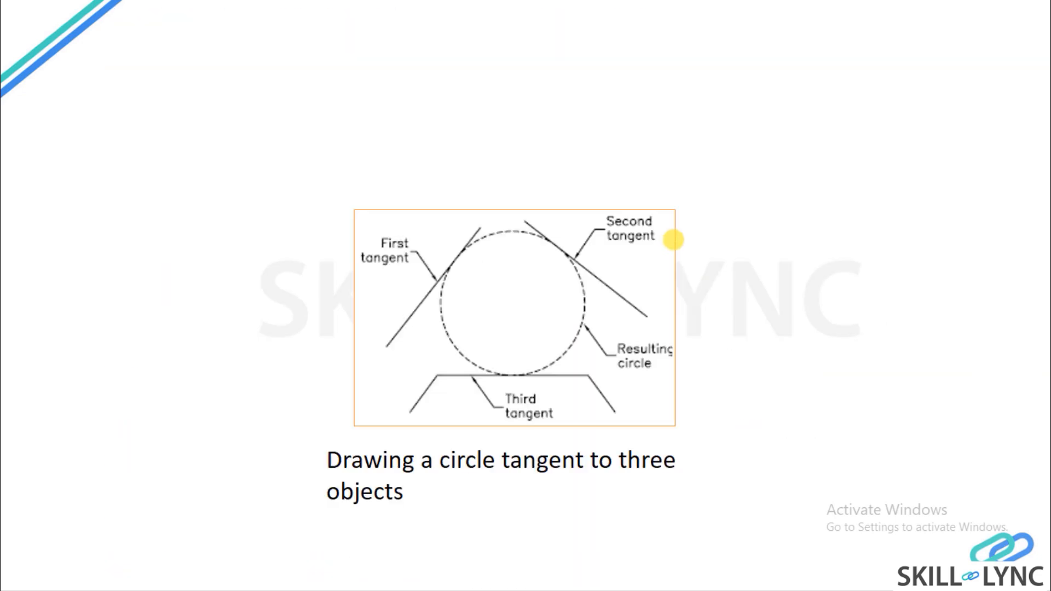
pyautogui.hotkey('alt', 'Tab')
pyautogui.click(614, 455)
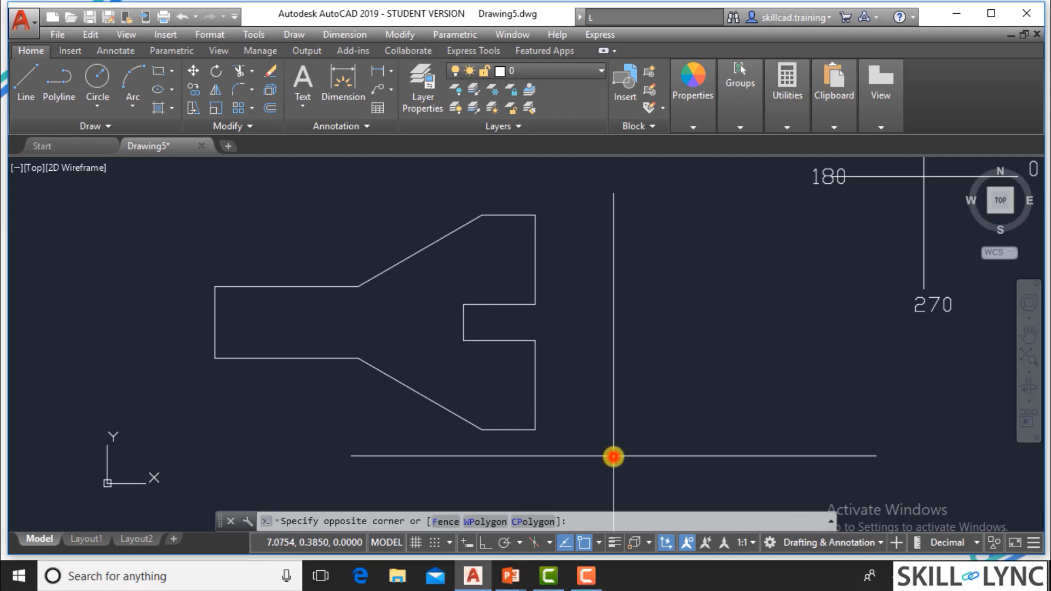
pyautogui.click(139, 188)
pyautogui.write('e')
pyautogui.press('Return')
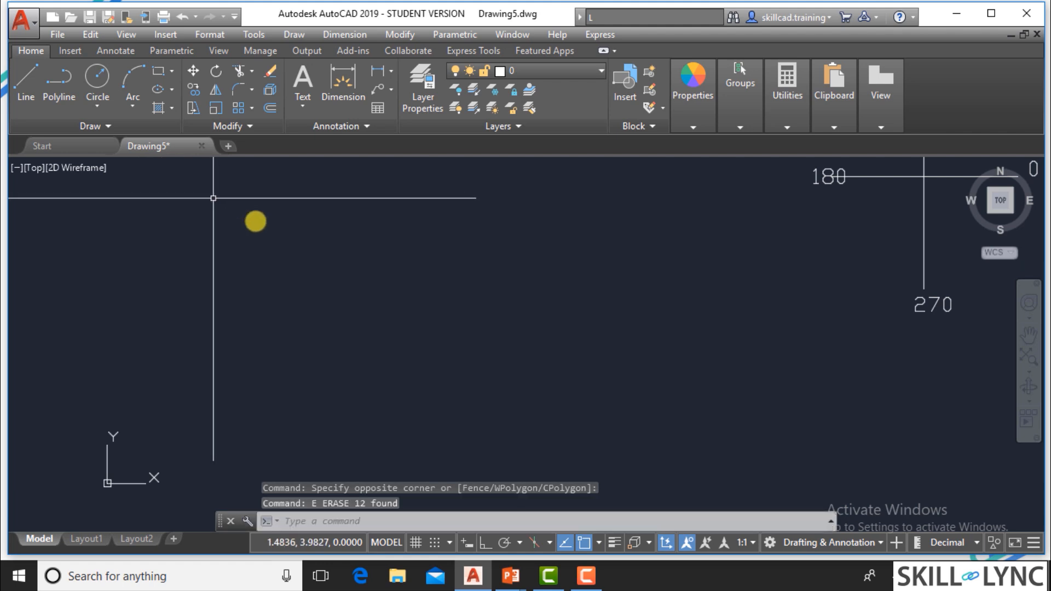
# Try drawing a line 23 units long by direct distance entry, and erase it.
pyautogui.write('l')
pyautogui.press('Return')
pyautogui.click(258, 368)
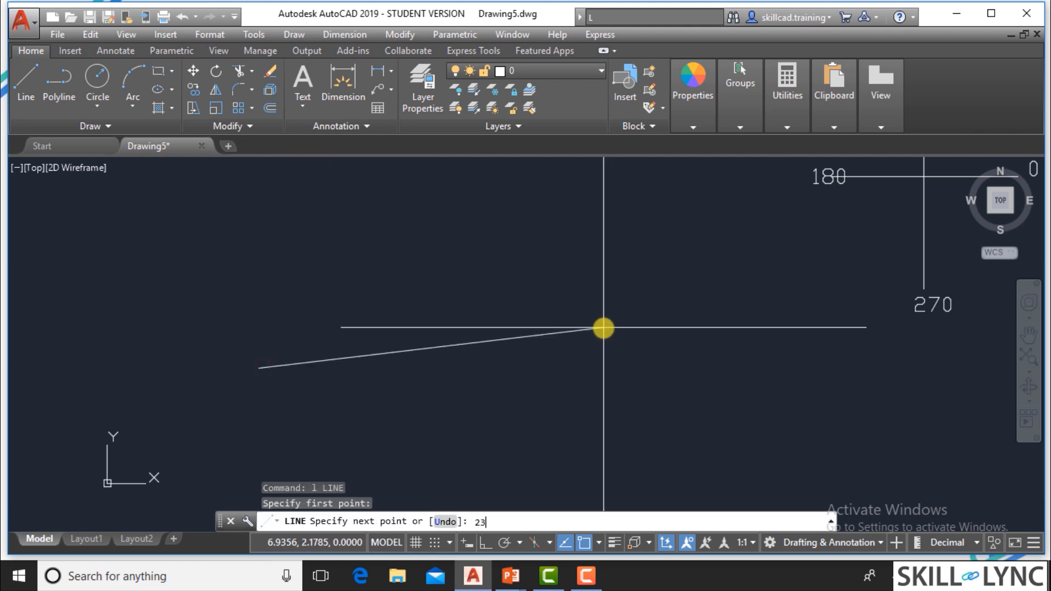
pyautogui.write('23')
pyautogui.press('Return')
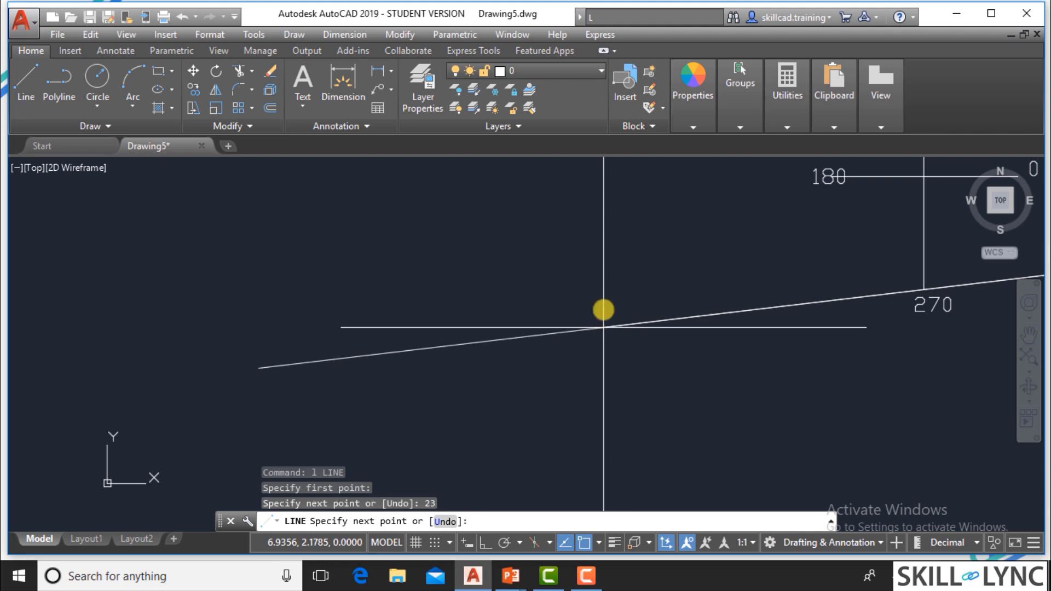
pyautogui.scroll(-5, 396, 437)
pyautogui.press('Escape')
pyautogui.click(387, 434)
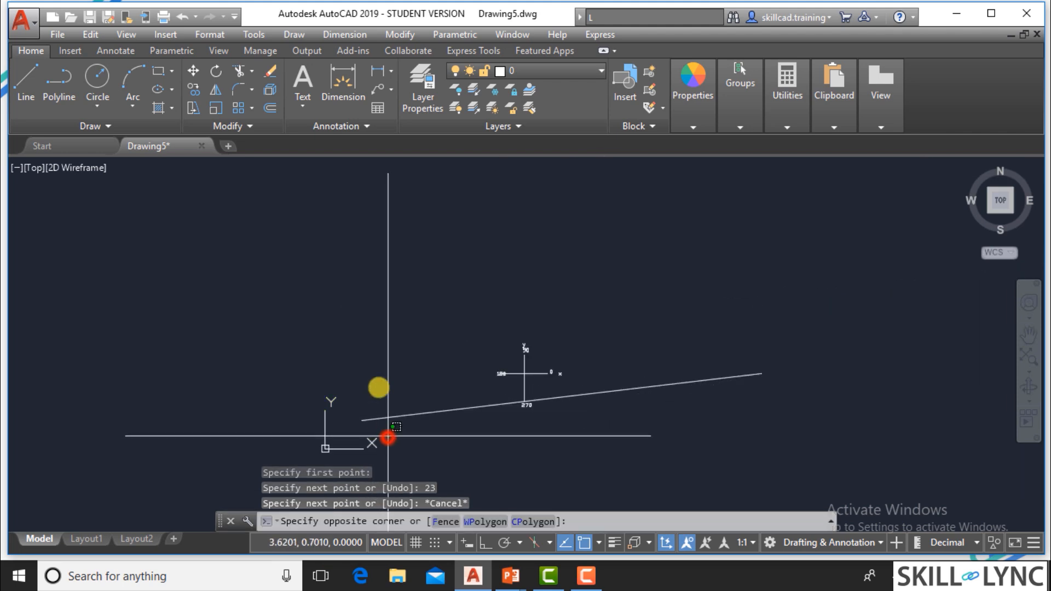
pyautogui.write('e')
pyautogui.press('Return')
# Draw connected lines by direct distance entry with lengths 5, 3 and 4, ending with a freely placed downward segment.
pyautogui.write('l')
pyautogui.press('Return')
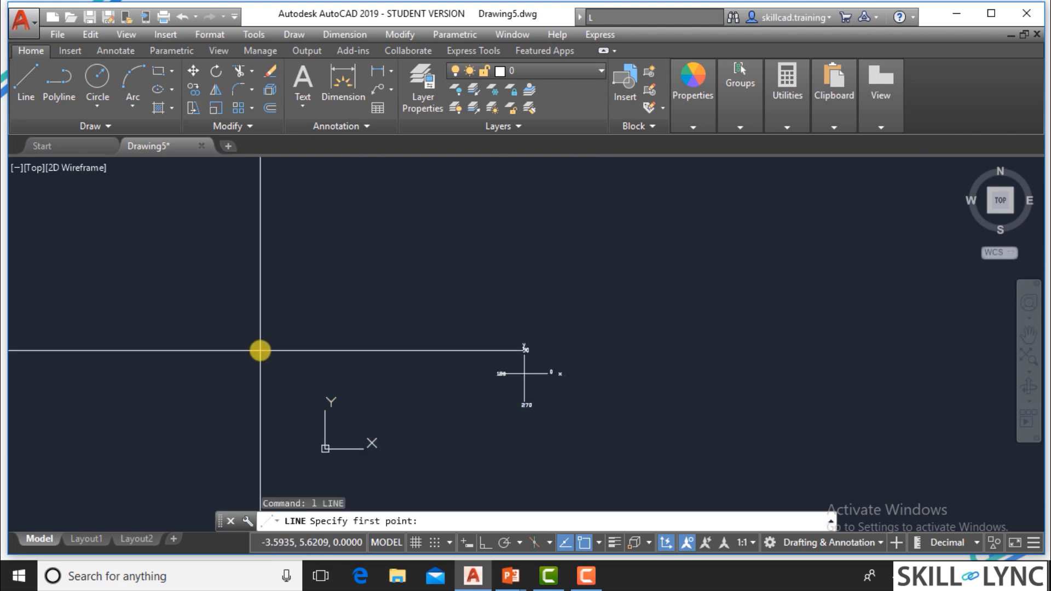
pyautogui.click(214, 292)
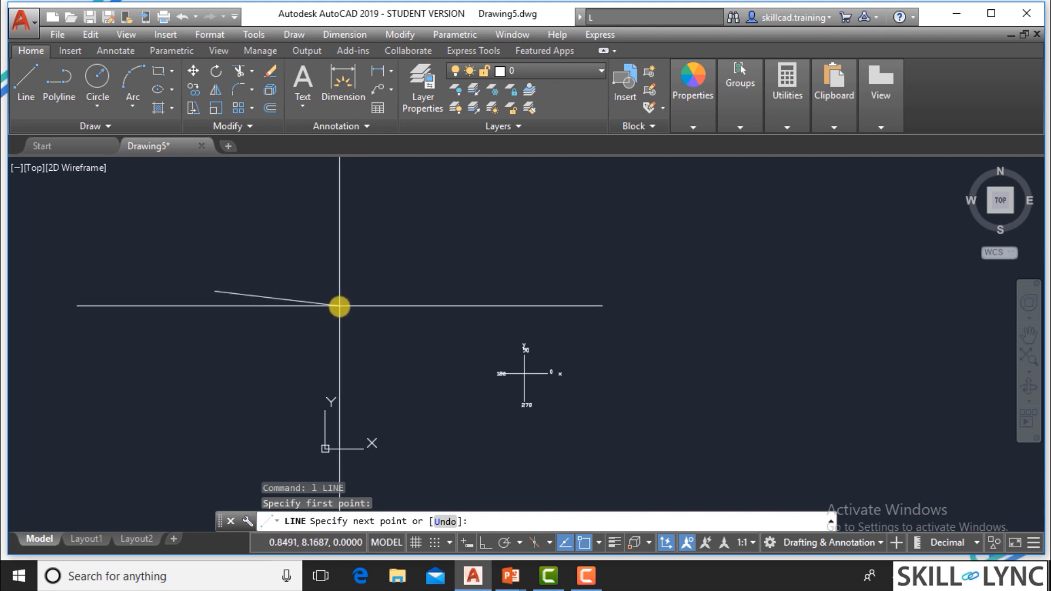
pyautogui.press('Return')
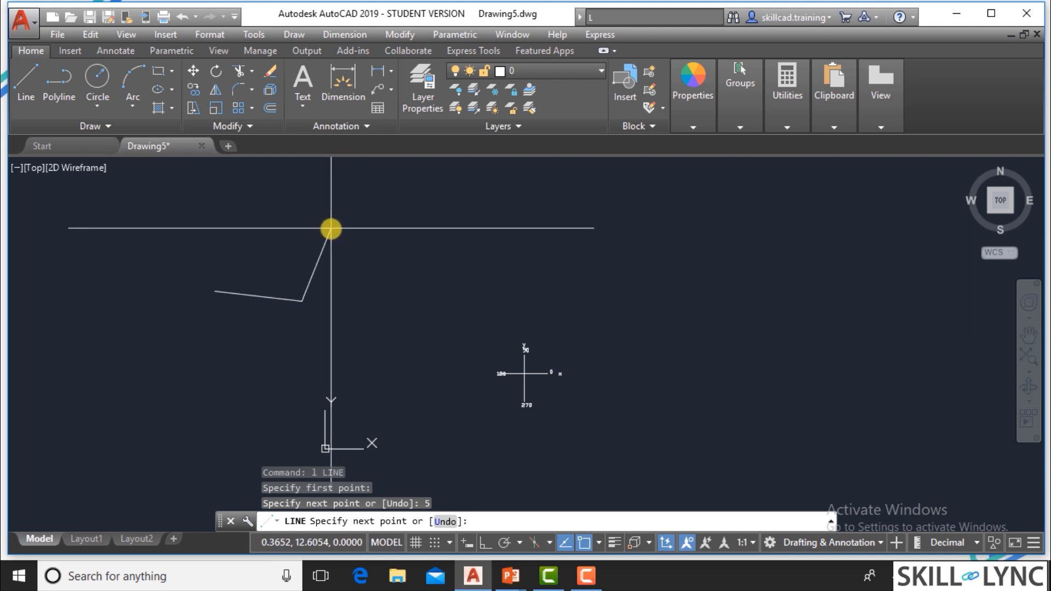
pyautogui.write('3')
pyautogui.press('Return')
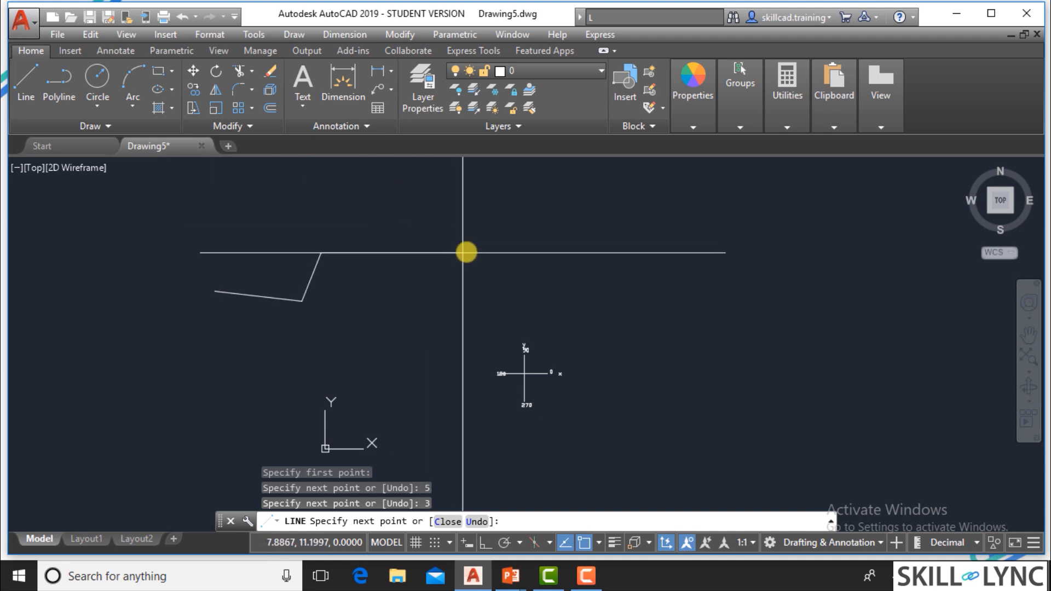
pyautogui.click(486, 223)
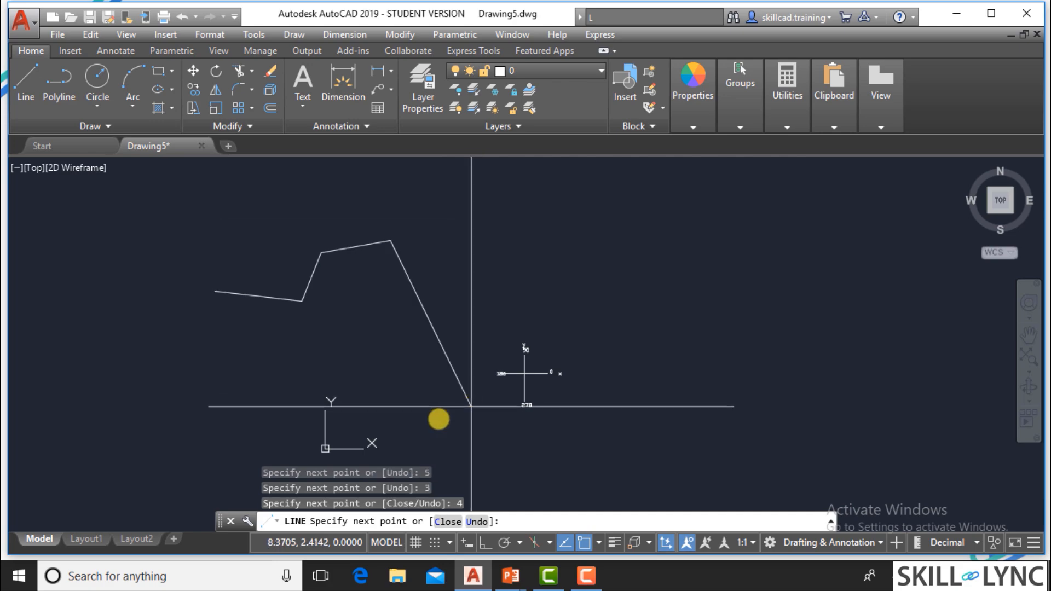
pyautogui.click(415, 394)
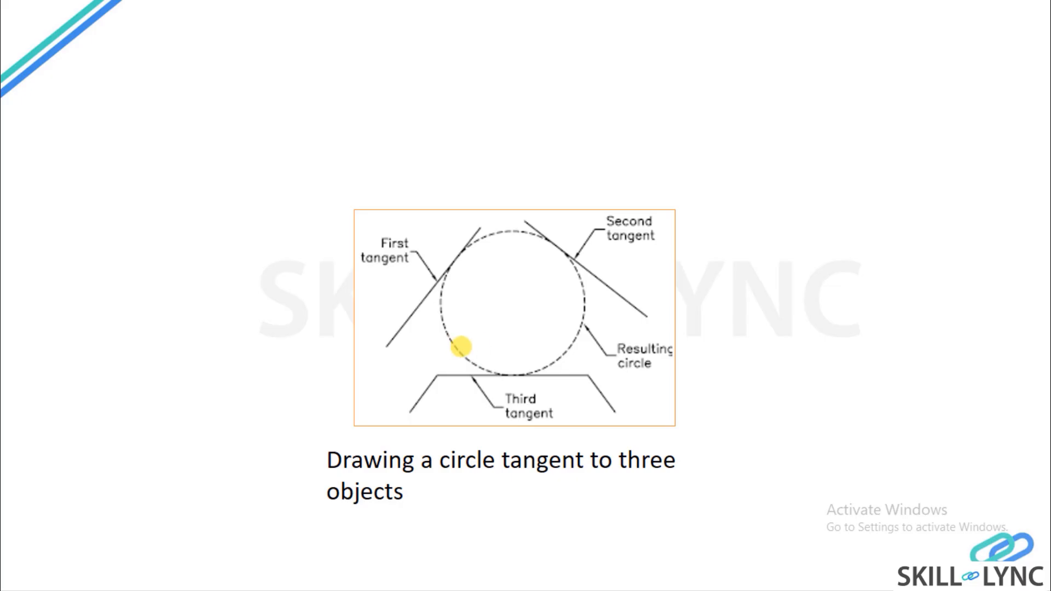
# Return to the PowerPoint slide show, review the Direct Distance Entry slide and advance to Erasing Objects.
pyautogui.scroll(5, 475, 327)
pyautogui.scroll(4, 476, 324)
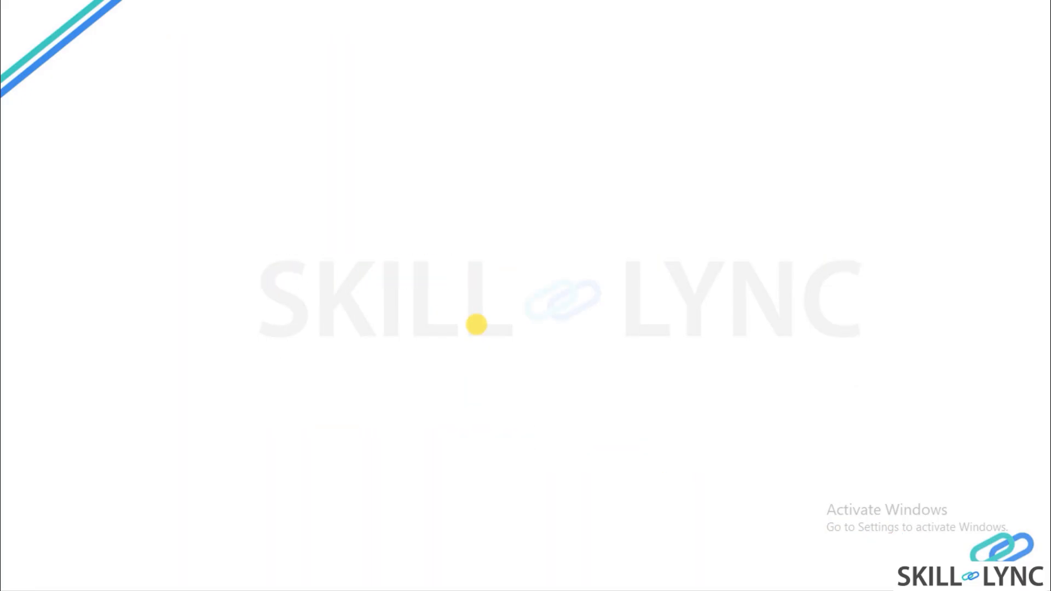
pyautogui.scroll(4, 476, 324)
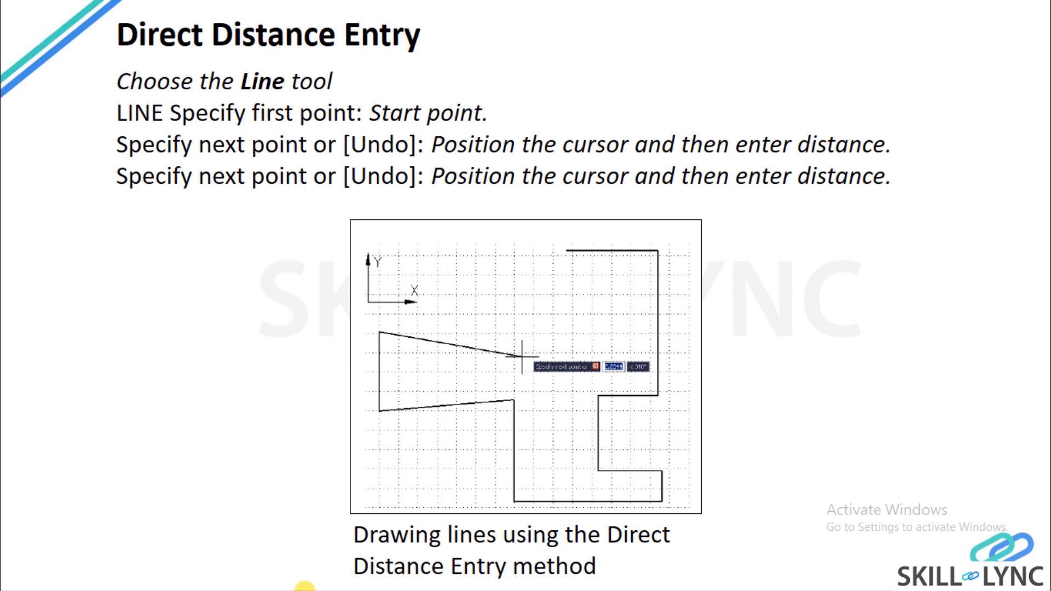
pyautogui.click(277, 359)
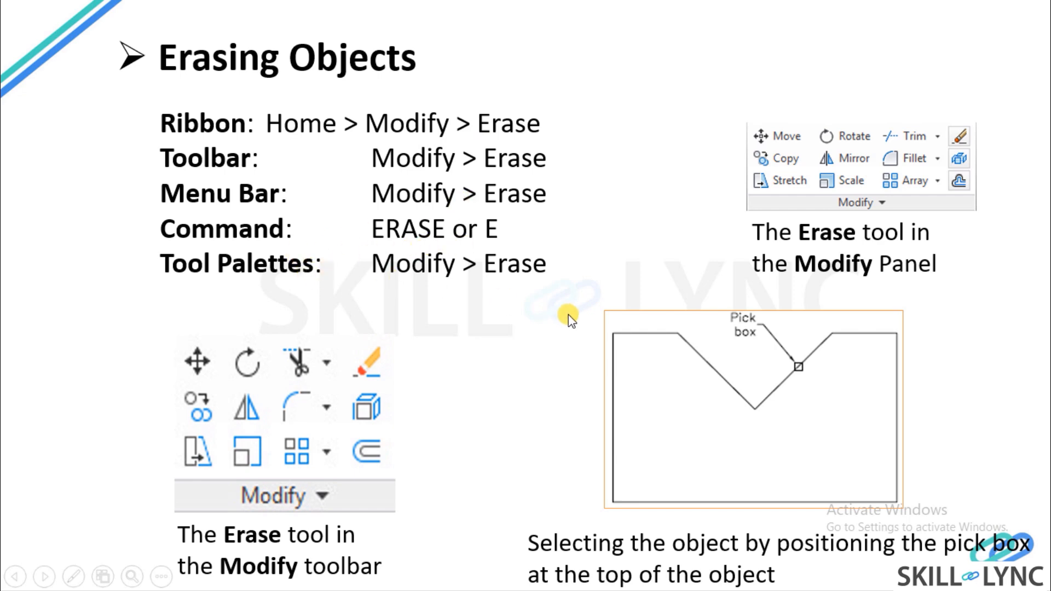
# Switch to AutoCAD, end the Line command and erase the line chain and the angle reference figure together.
pyautogui.hotkey('alt', 'Tab')
pyautogui.press('Escape')
pyautogui.click(567, 440)
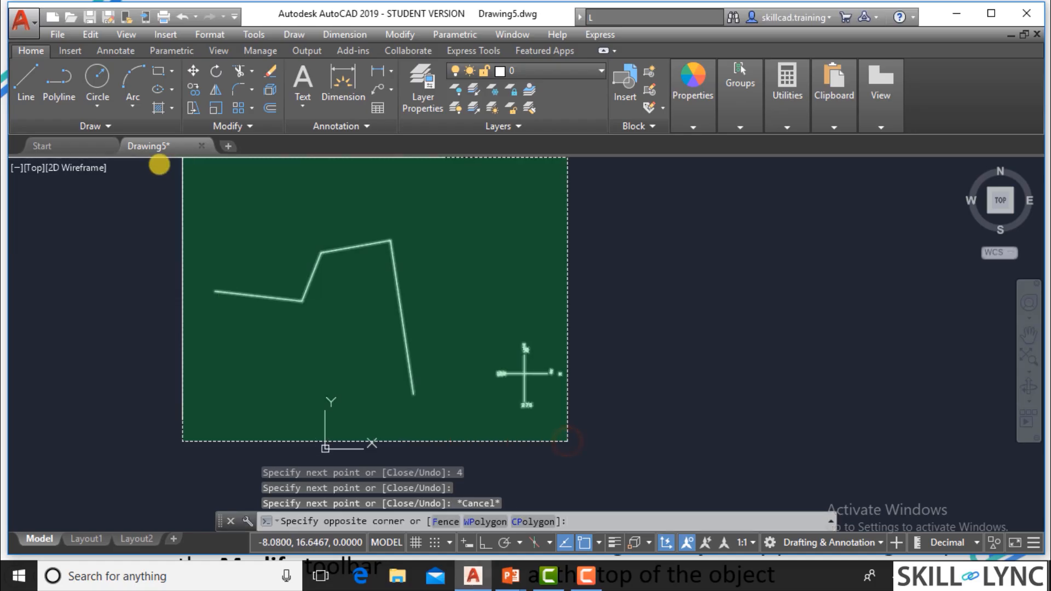
pyautogui.click(159, 165)
pyautogui.write('E')
pyautogui.press('Return')
pyautogui.press('Escape')
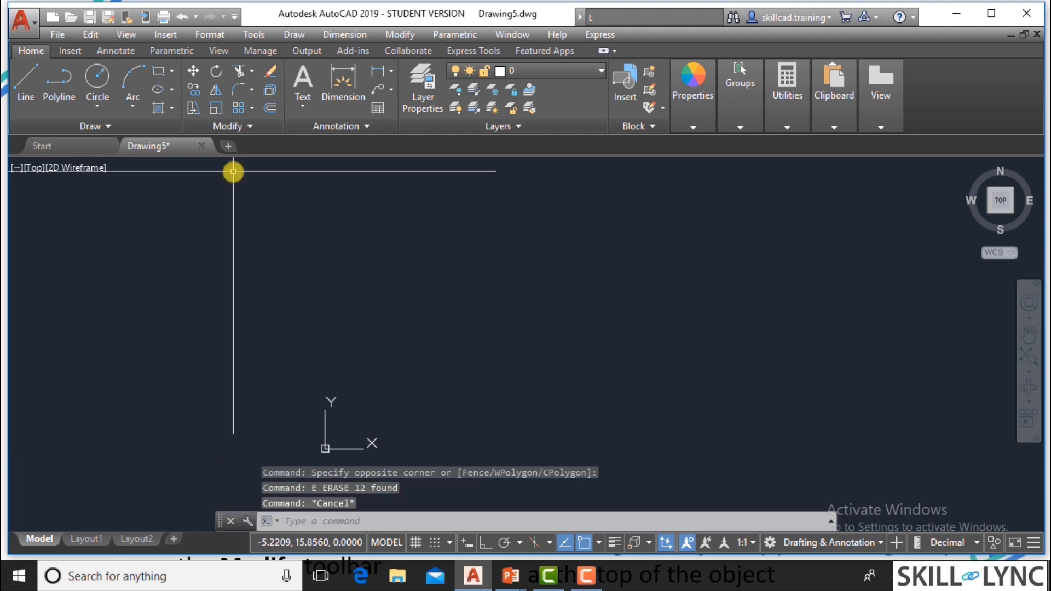
pyautogui.press('Escape')
# Draw a circle of about 2.75 units radius and a separate rectangle beside it.
pyautogui.scroll(2, 507, 386)
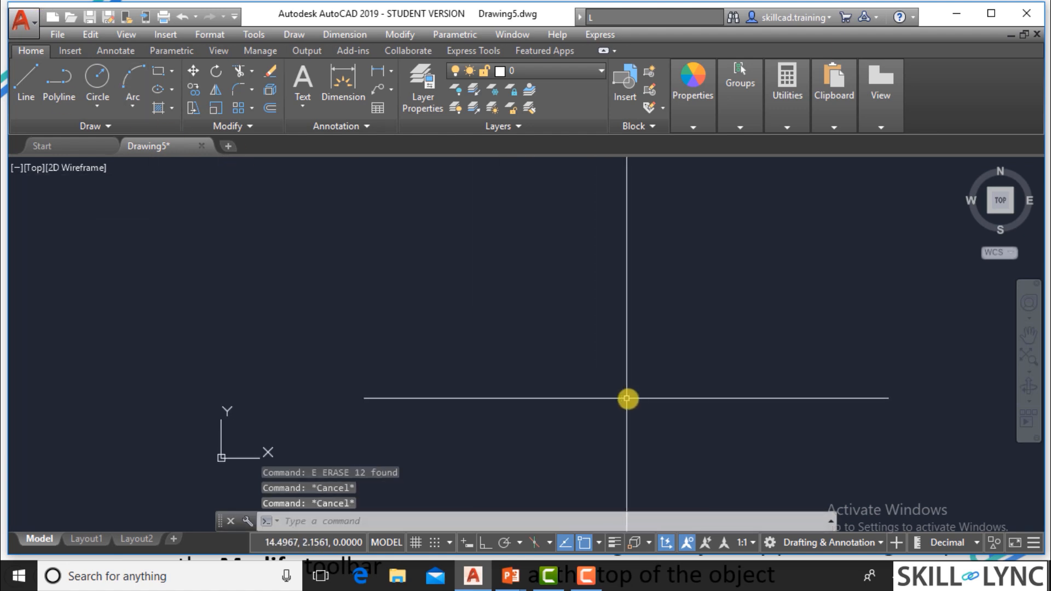
pyautogui.write('c')
pyautogui.press('Return')
pyautogui.click(501, 310)
pyautogui.click(503, 386)
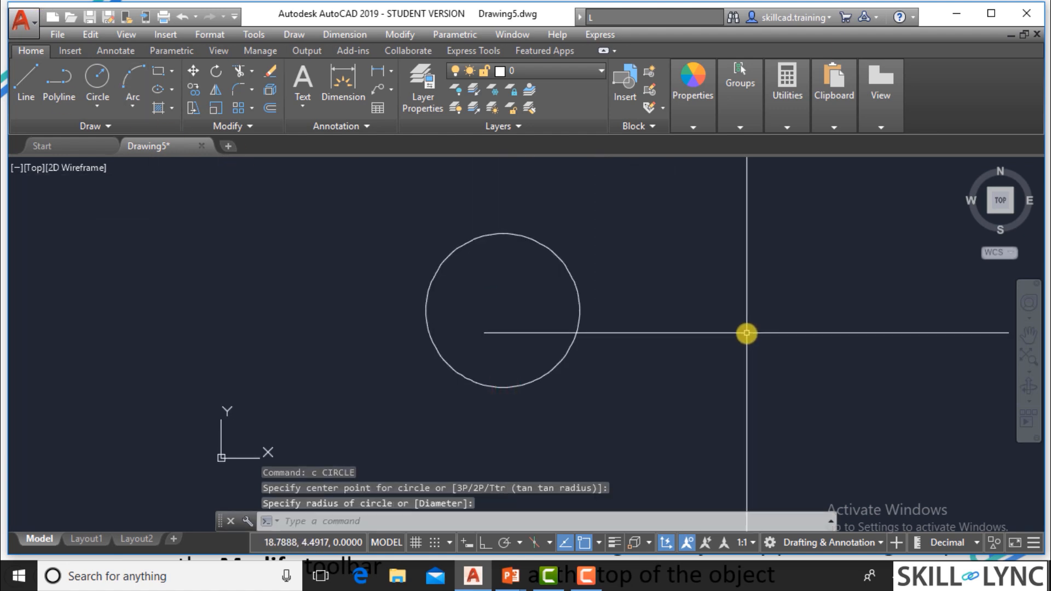
pyautogui.write('rec')
pyautogui.press('Return')
pyautogui.click(740, 377)
pyautogui.click(635, 262)
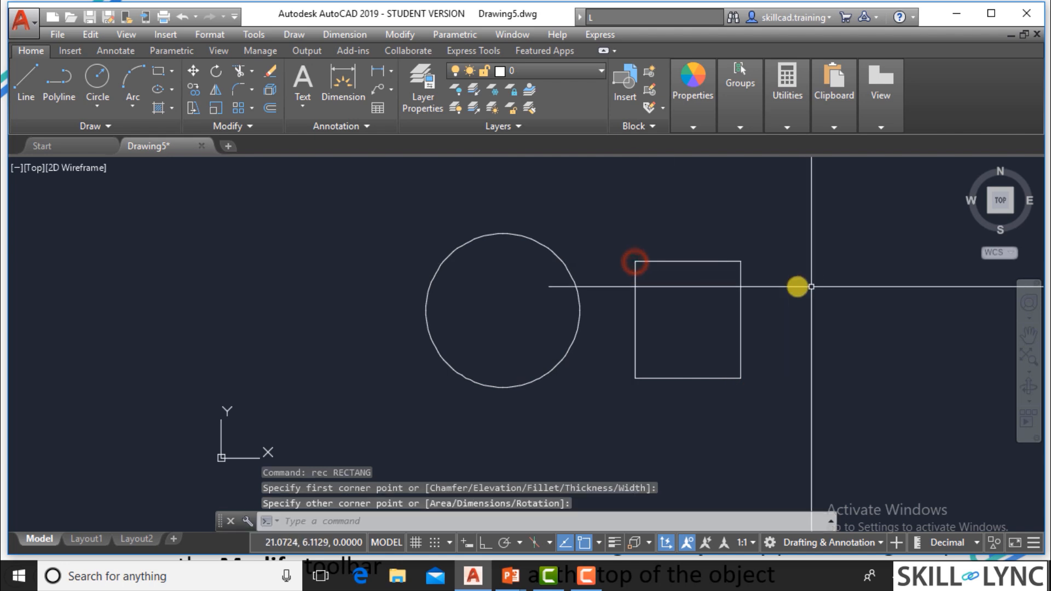
pyautogui.press('Escape')
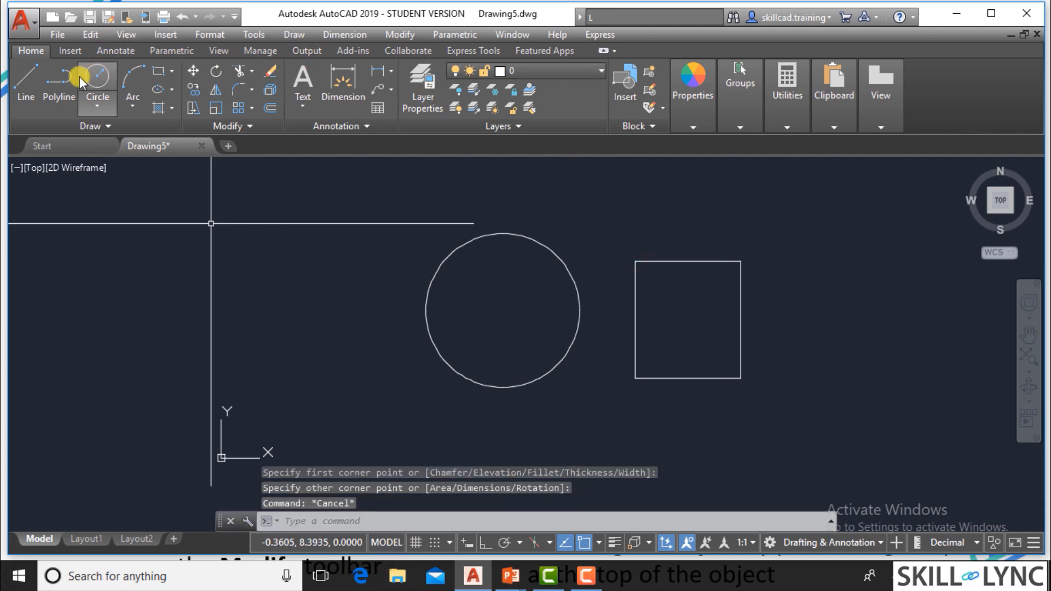
pyautogui.click(435, 281)
pyautogui.click(403, 261)
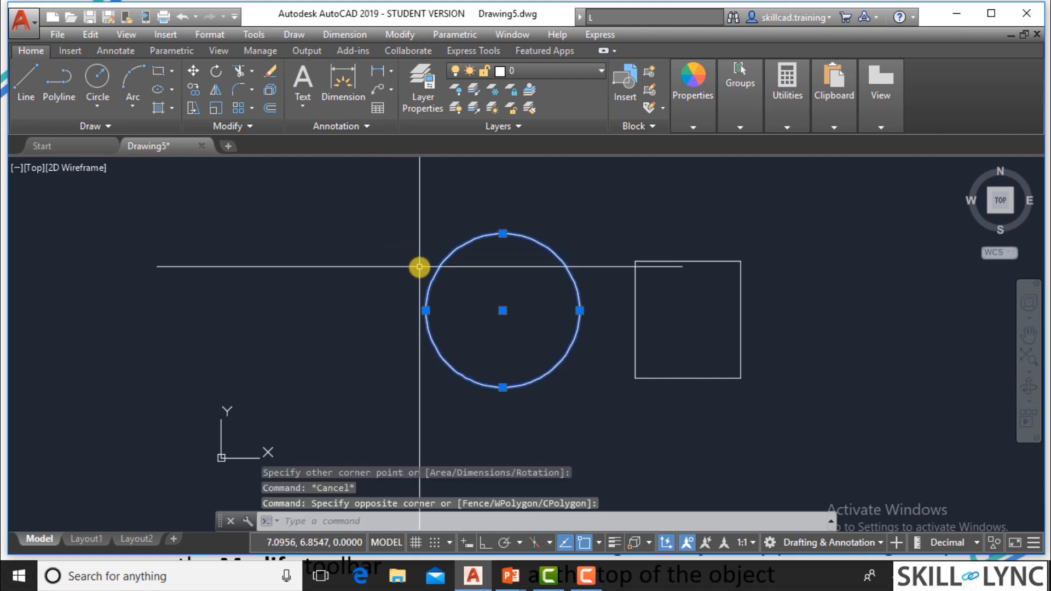
pyautogui.press('Escape')
pyautogui.press('Escape')
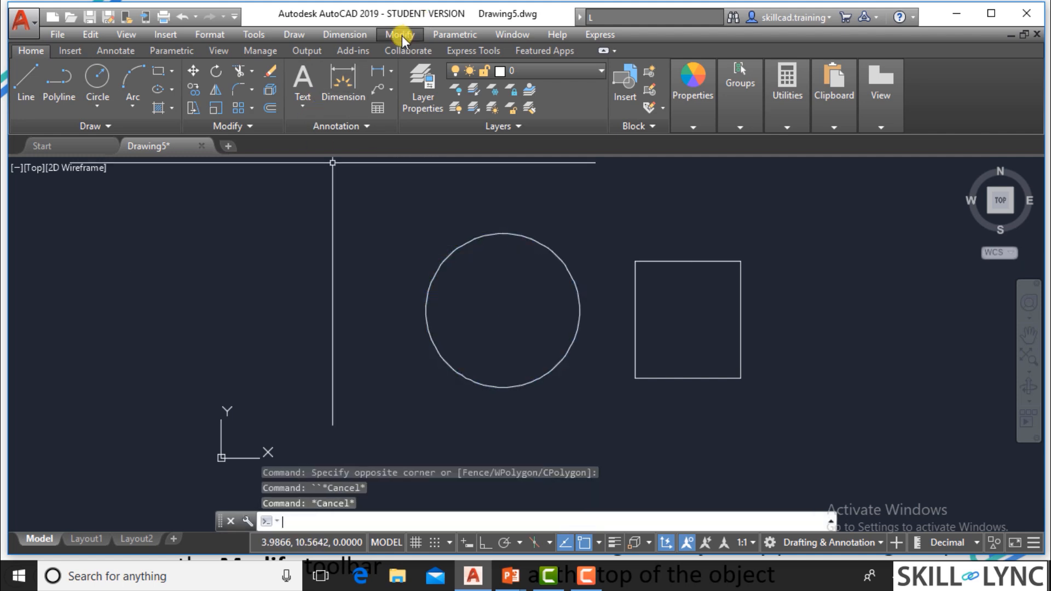
pyautogui.click(402, 35)
pyautogui.click(401, 35)
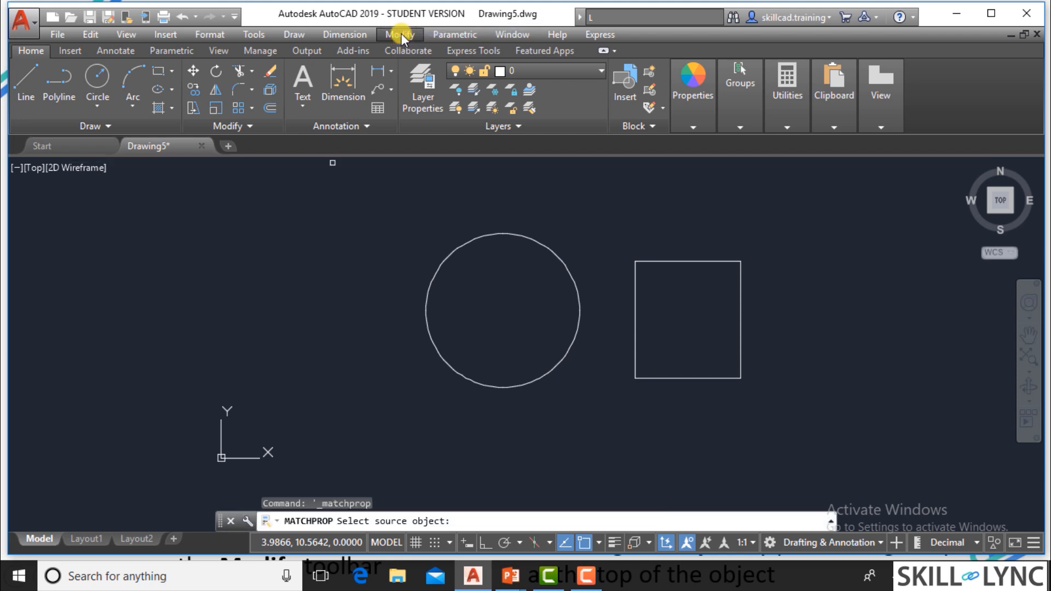
# Erase the circle with the Erase command, leaving the rectangle in place.
pyautogui.click(401, 34)
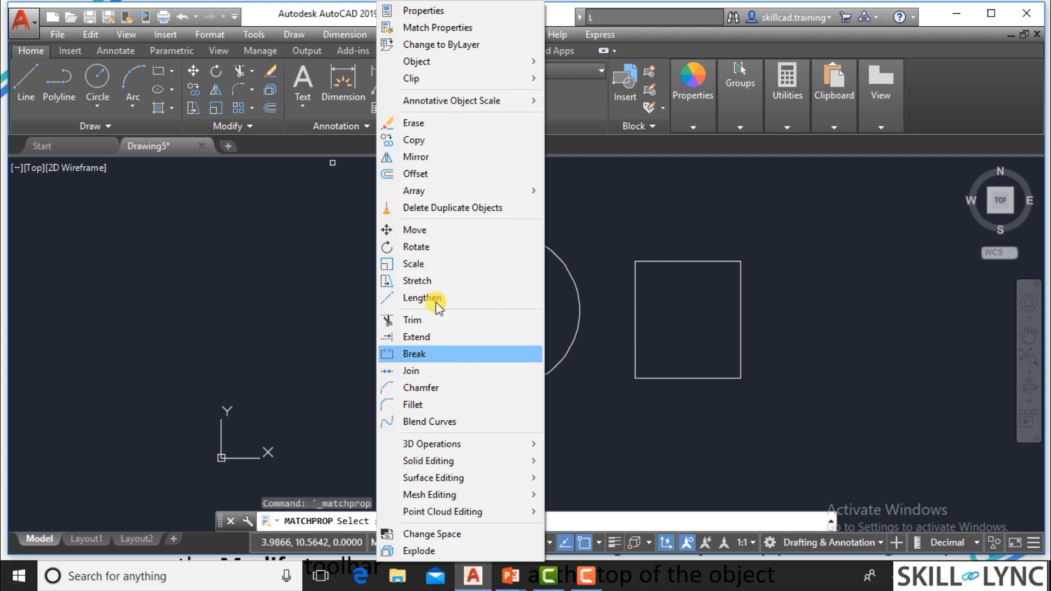
pyautogui.click(460, 123)
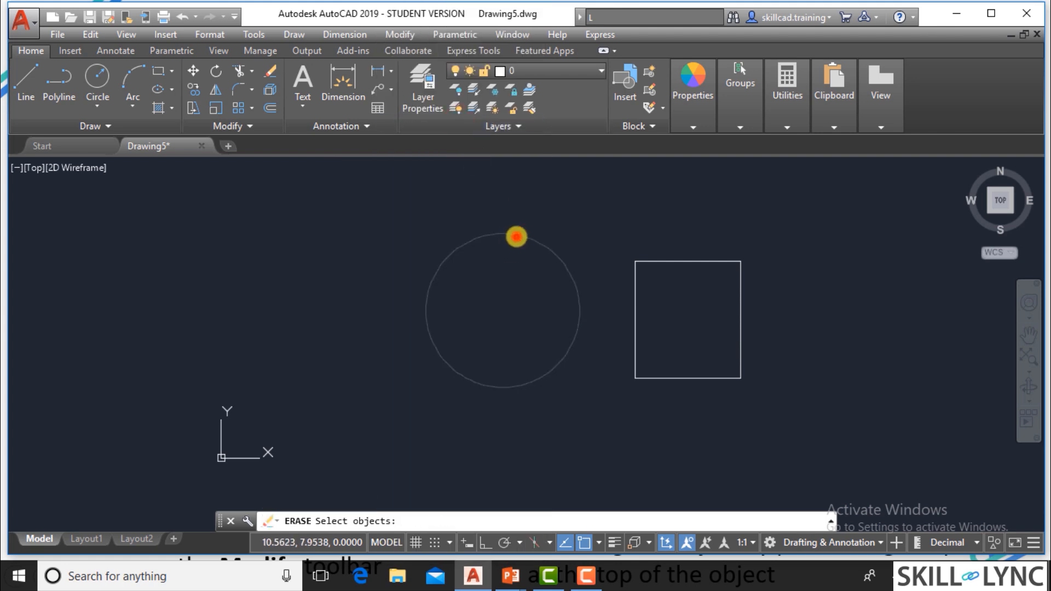
pyautogui.click(516, 236)
pyautogui.press('Return')
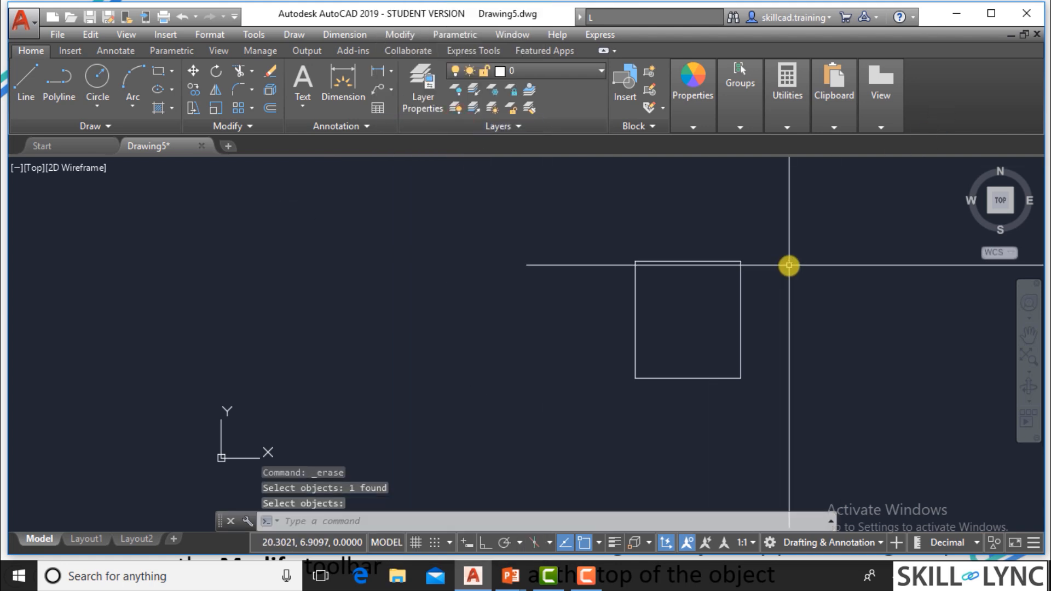
# Check the Erasing Objects slide, return to AutoCAD and erase the rectangle with the Erase tool and a crossing selection.
pyautogui.hotkey('alt', 'Tab')
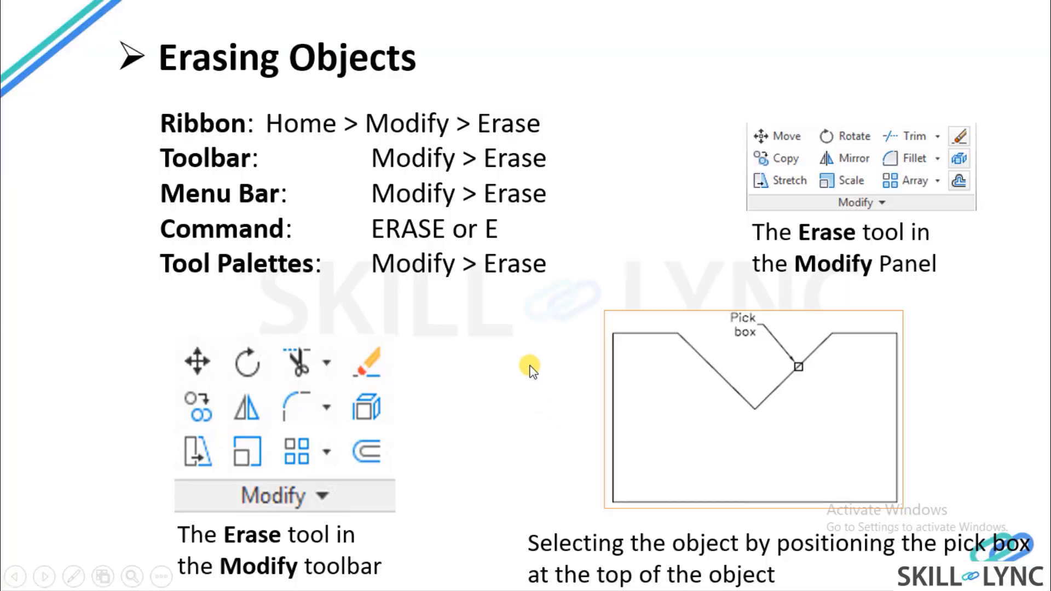
pyautogui.hotkey('alt', 'Tab')
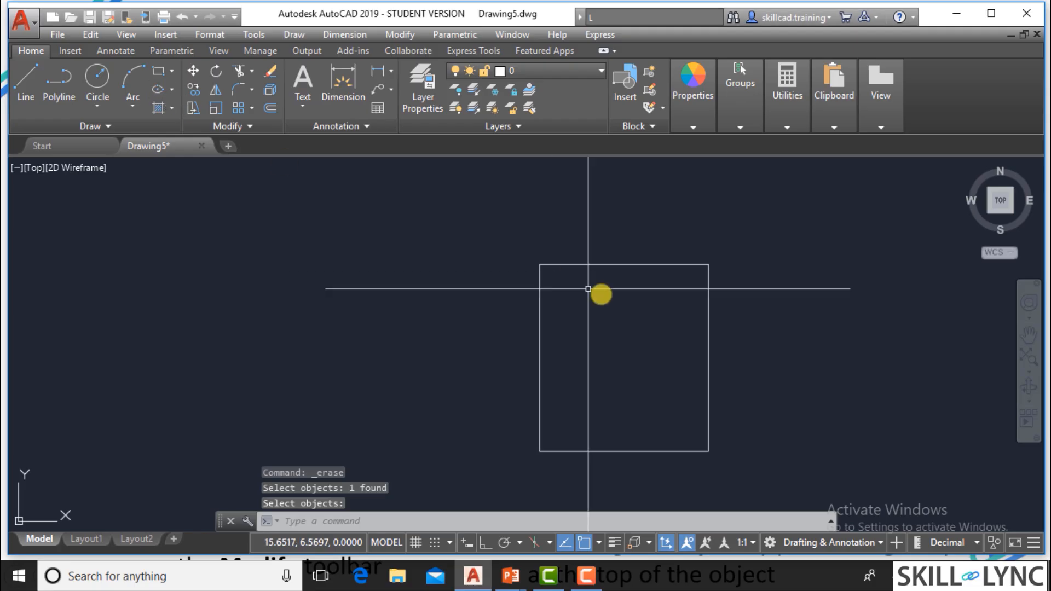
pyautogui.press('Return')
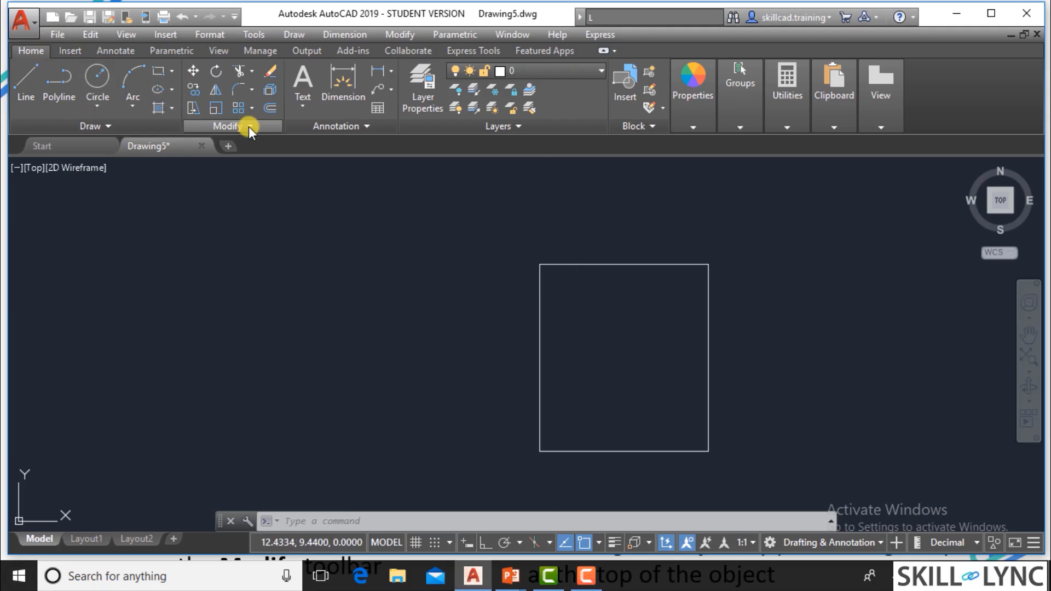
pyautogui.click(271, 73)
pyautogui.click(605, 260)
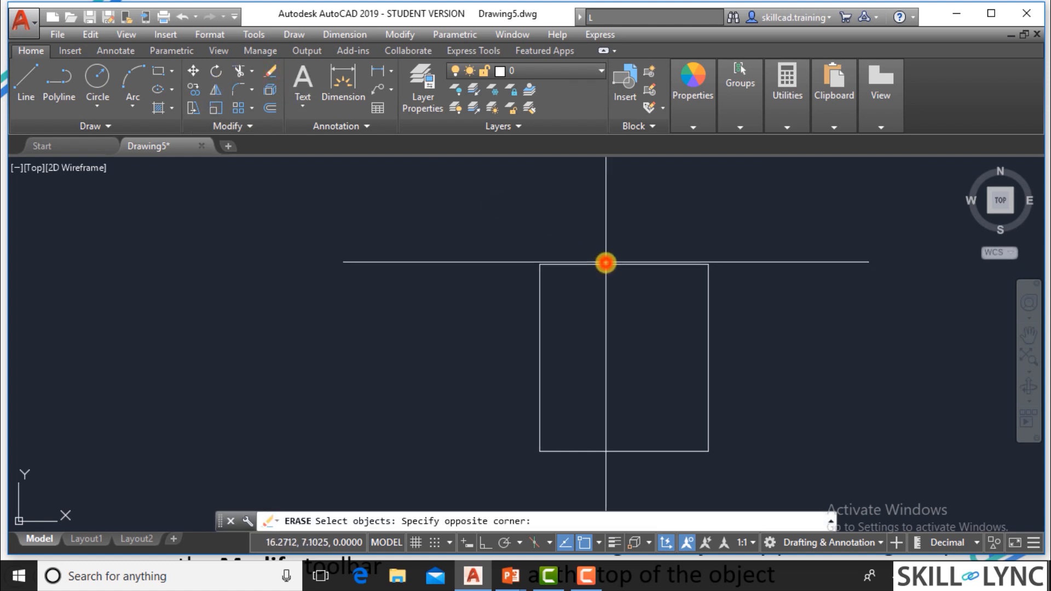
pyautogui.click(577, 283)
pyautogui.press('Return')
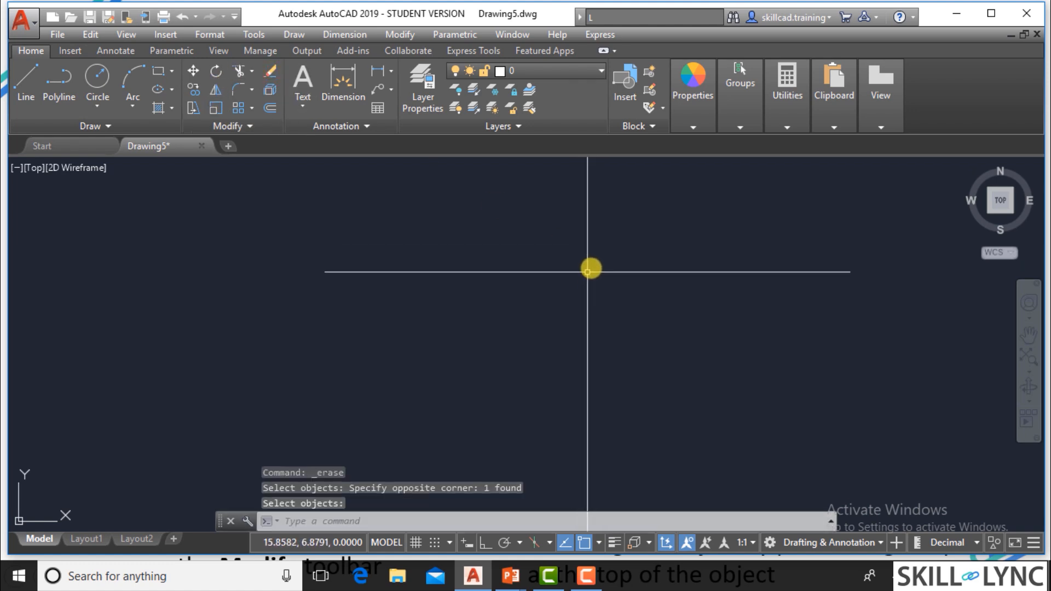
# Draw a new rectangle and a smaller circle beside it as objects for erasing.
pyautogui.write('rec')
pyautogui.press('Return')
pyautogui.click(552, 233)
pyautogui.click(390, 413)
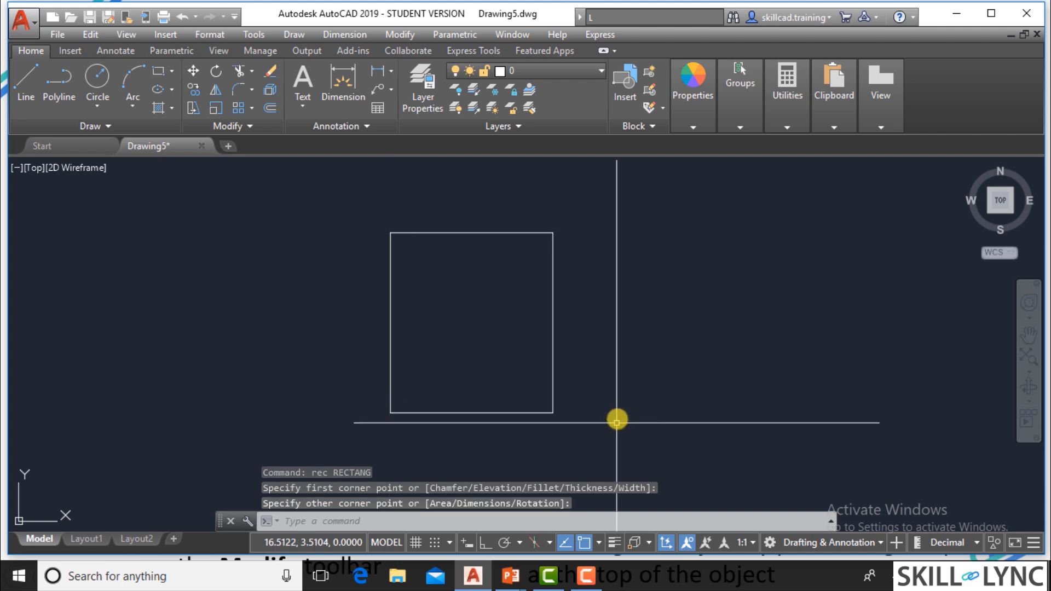
pyautogui.write('c')
pyautogui.press('Return')
pyautogui.click(635, 356)
pyautogui.click(615, 408)
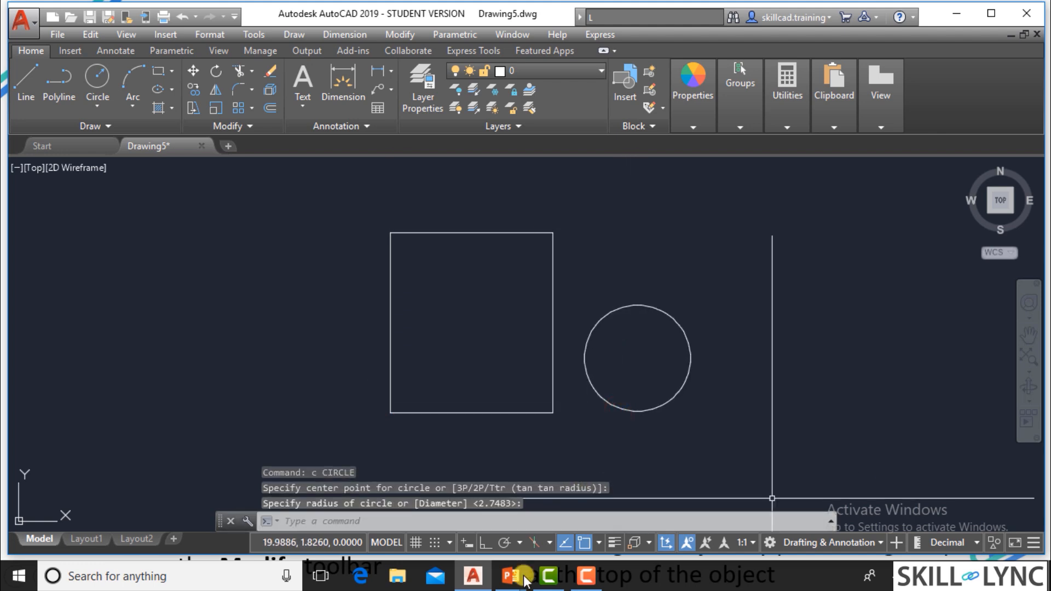
# Erase the circle and the rectangle by picking each one individually, and undo the erase.
pyautogui.click(526, 520)
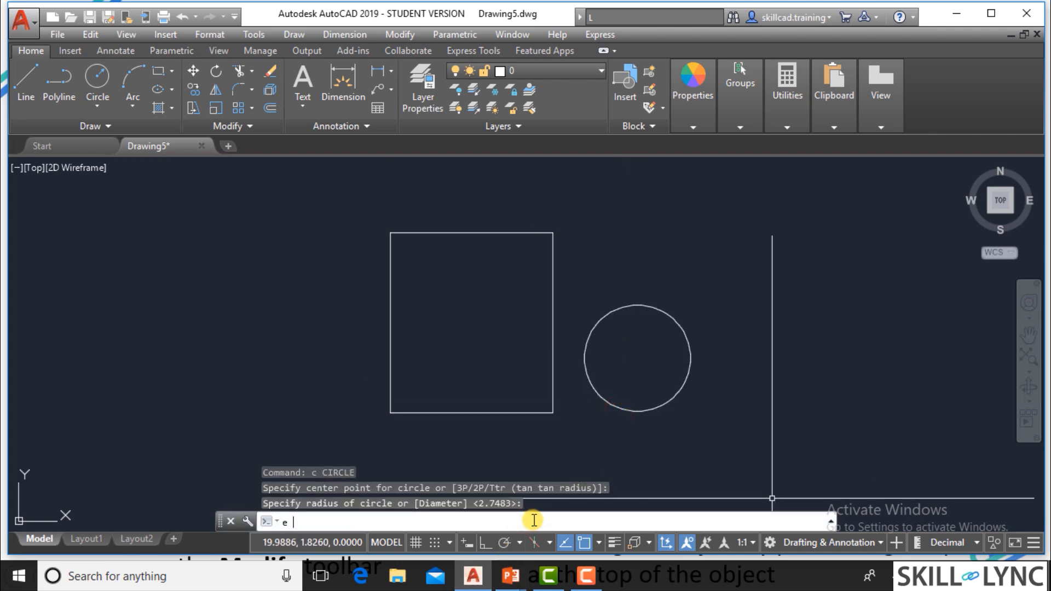
pyautogui.write('e')
pyautogui.press('Return')
pyautogui.click(637, 409)
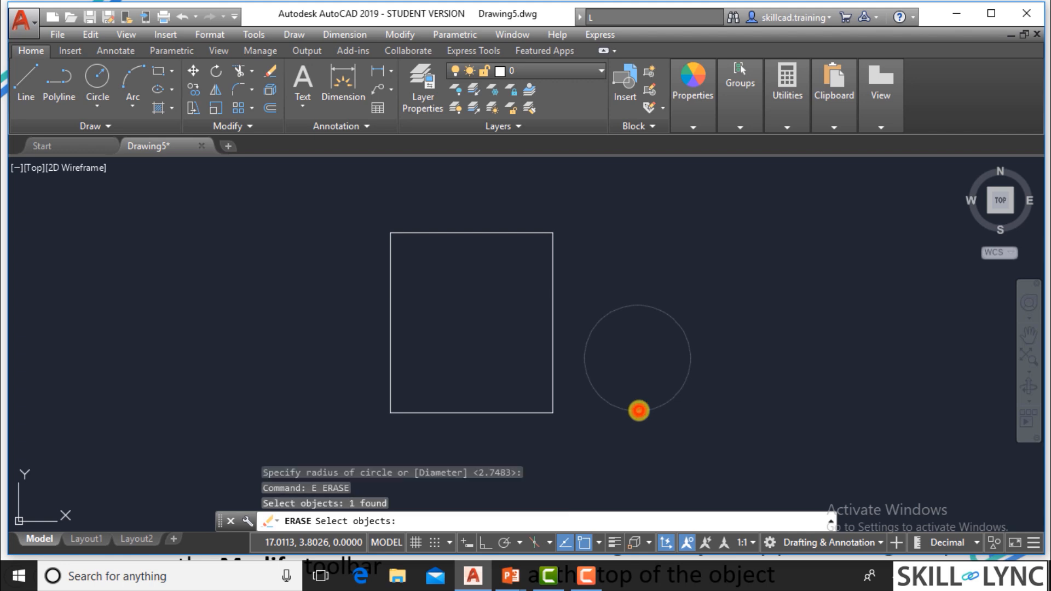
pyautogui.click(521, 412)
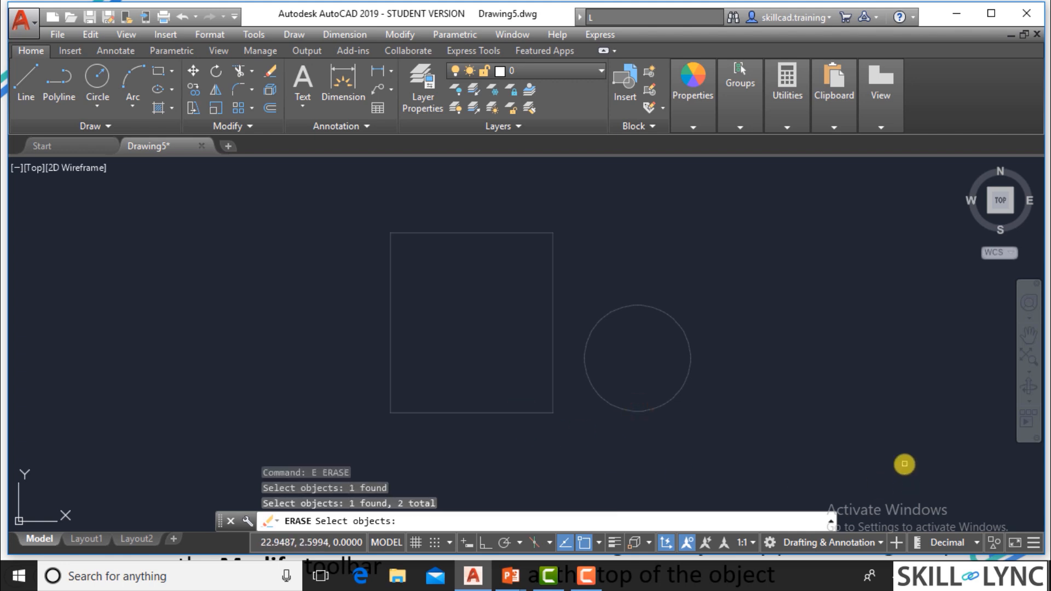
pyautogui.press('Return')
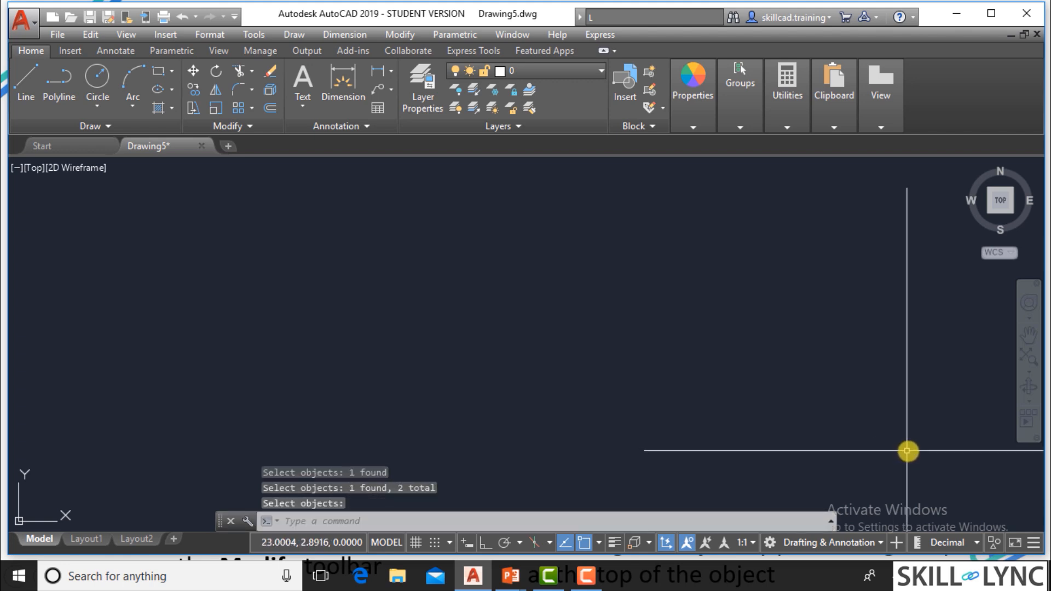
pyautogui.write('u')
pyautogui.press('Return')
# Erase the circle and the rectangle together with the Erase command and a single crossing selection over both.
pyautogui.write('e')
pyautogui.press('Return')
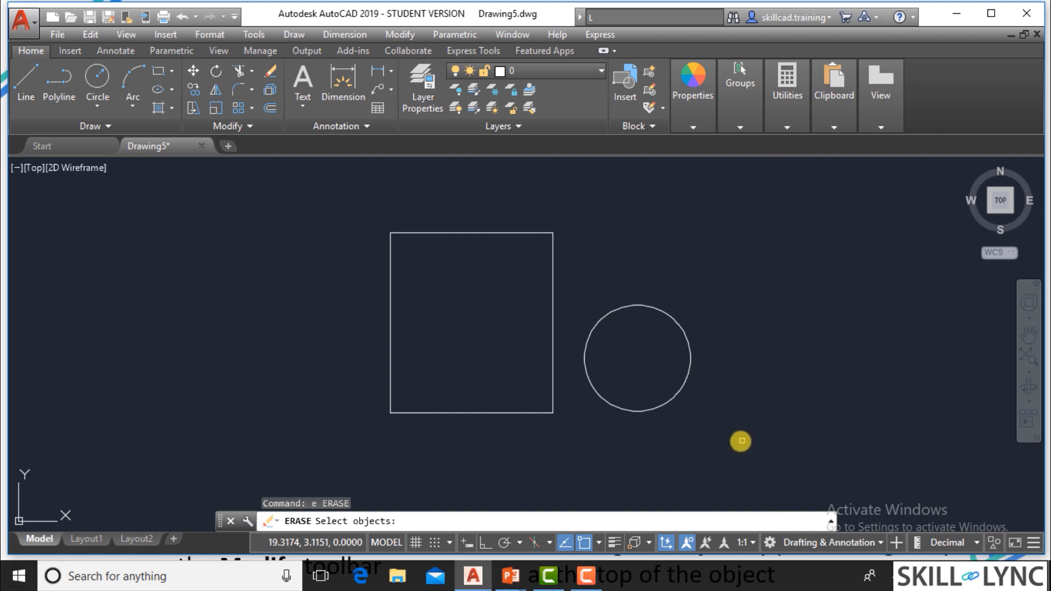
pyautogui.click(671, 401)
pyautogui.click(699, 426)
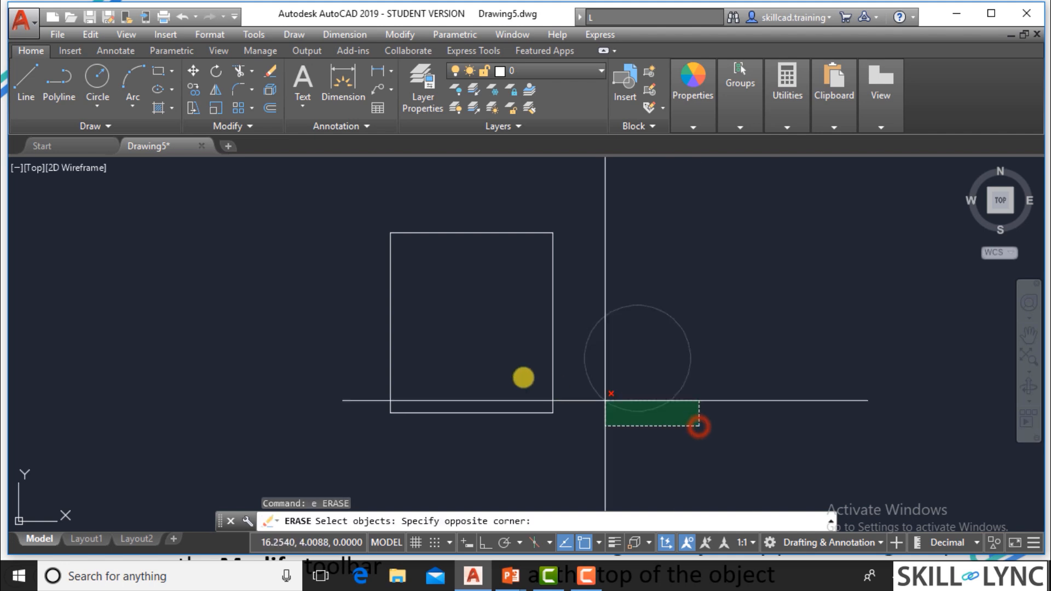
pyautogui.click(492, 366)
pyautogui.press('Return')
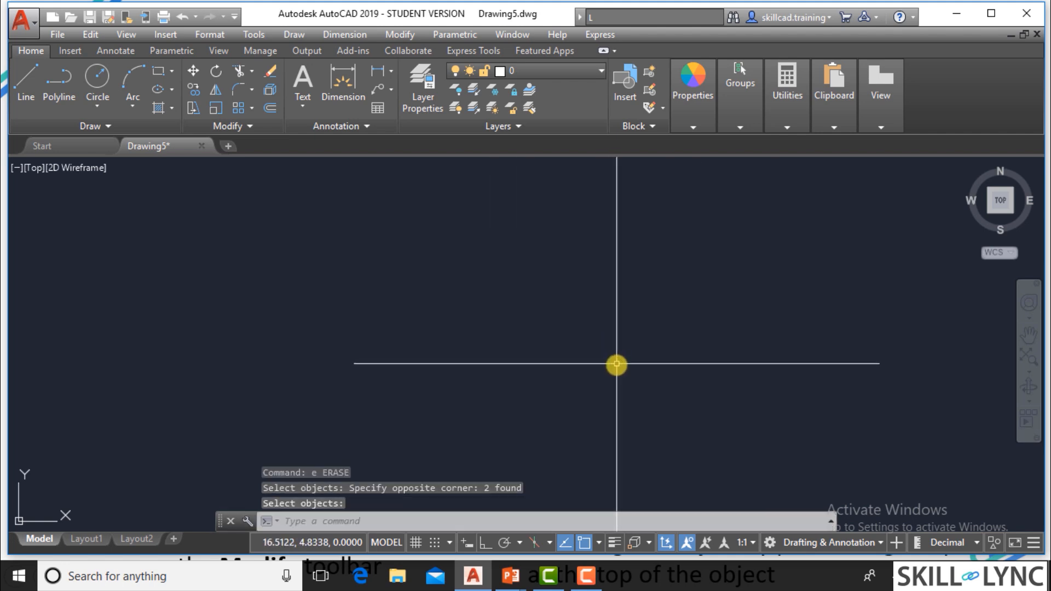
# Draw four separate rectangles of different sizes spread across the drawing area.
pyautogui.write('rec')
pyautogui.press('Return')
pyautogui.click(185, 242)
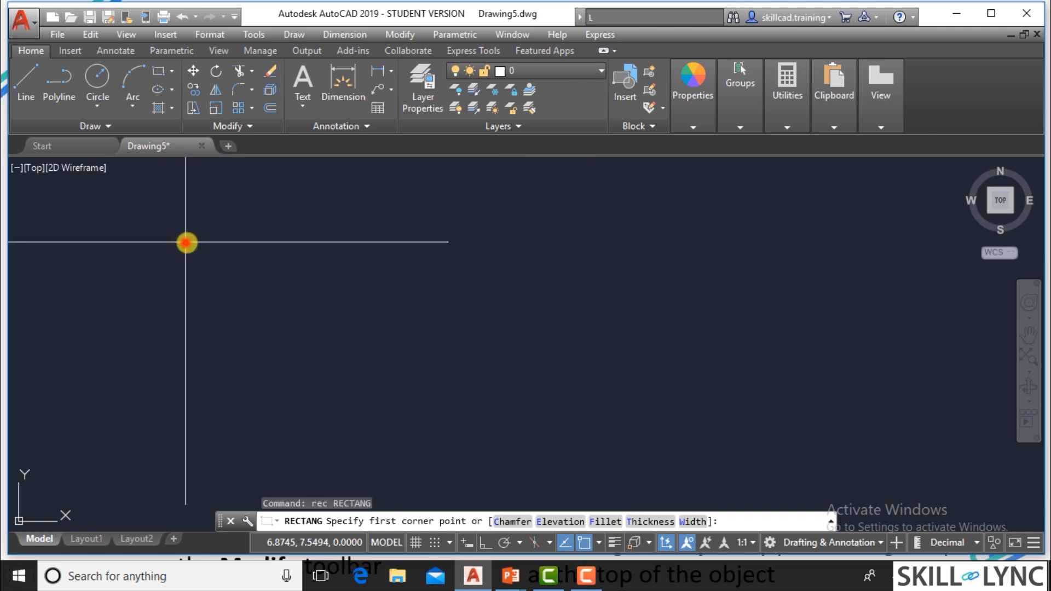
pyautogui.click(296, 368)
pyautogui.press('Return')
pyautogui.click(544, 246)
pyautogui.click(630, 378)
pyautogui.click(837, 250)
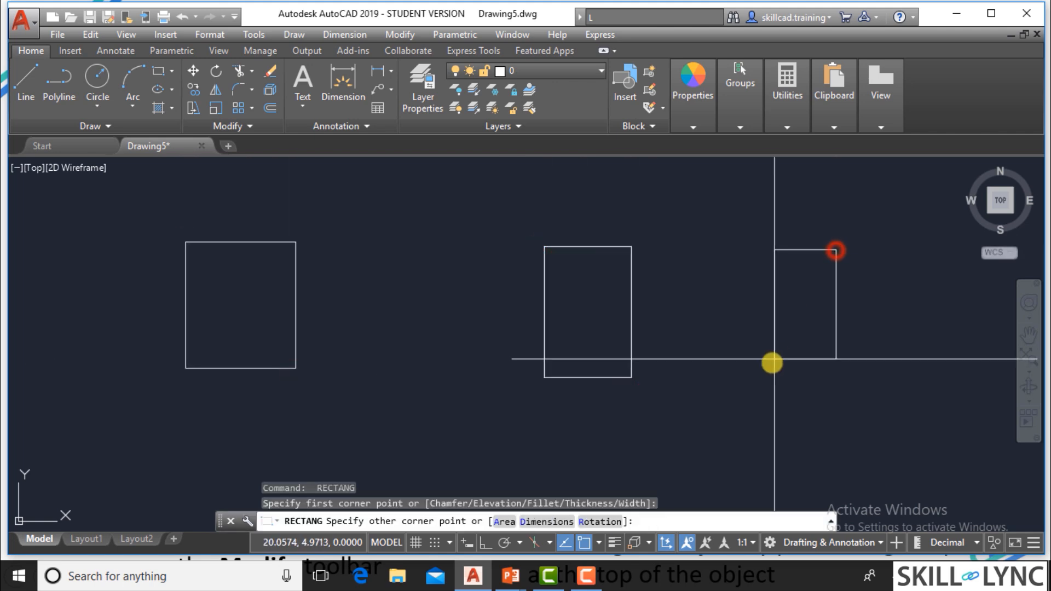
pyautogui.click(768, 365)
pyautogui.press('Return')
pyautogui.click(428, 221)
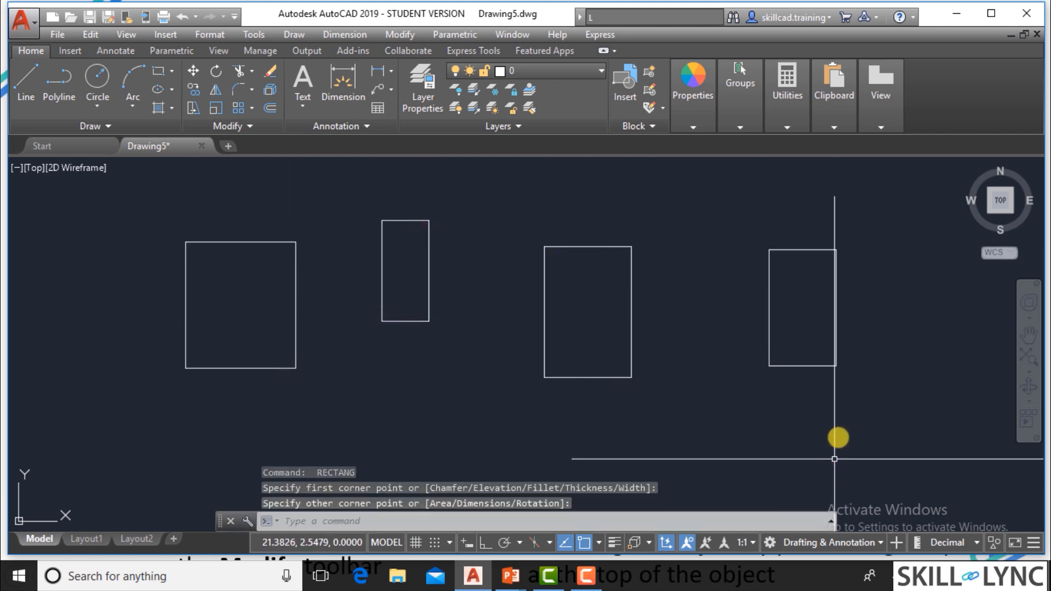
# Switch to the PowerPoint slides and examine the comparison of the Window Selection and Window Crossing methods.
pyautogui.hotkey('alt', 'Tab')
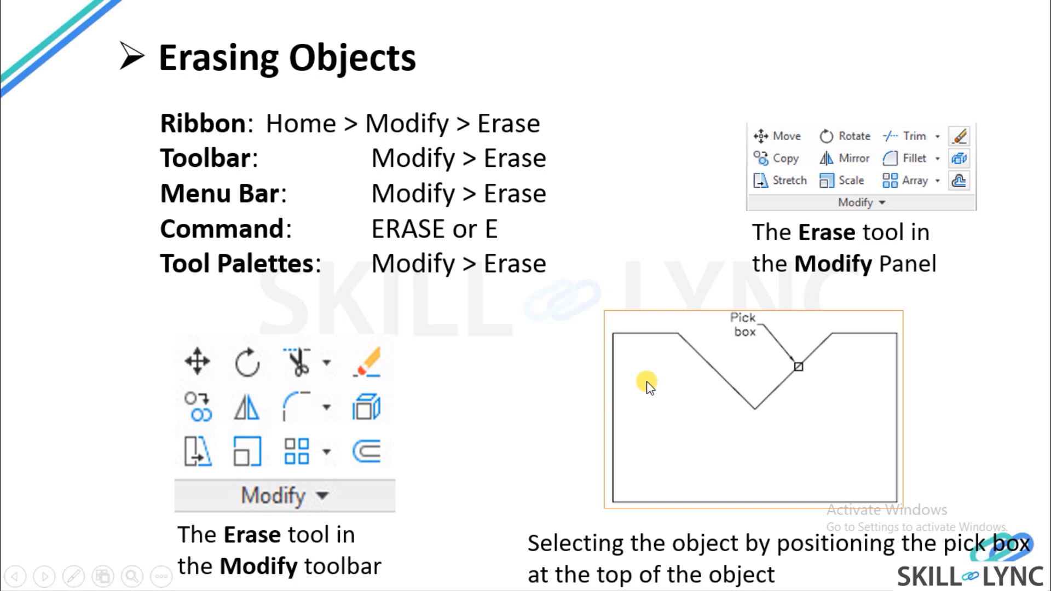
pyautogui.click(647, 383)
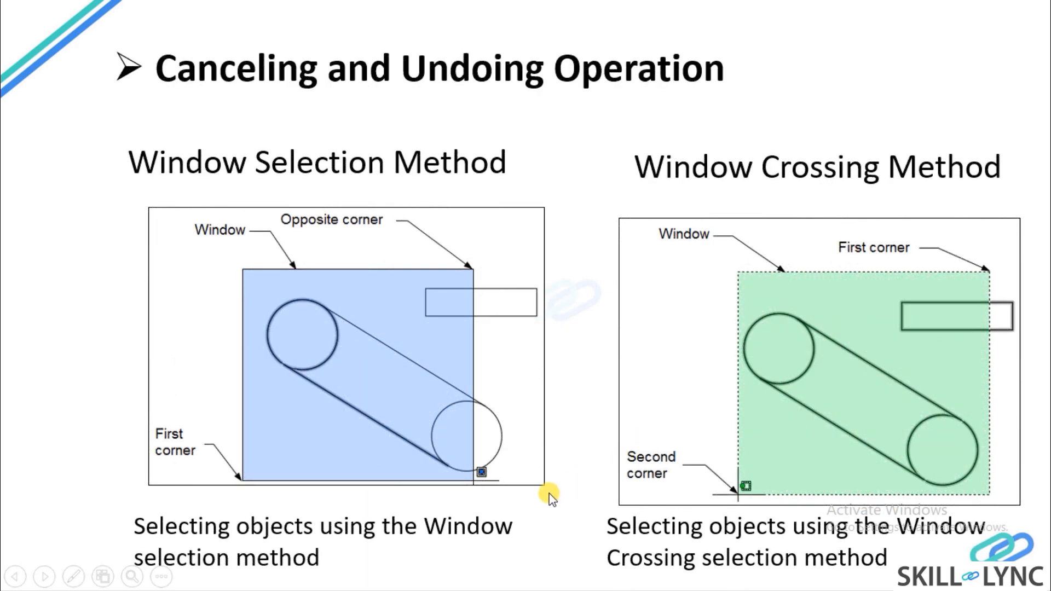
pyautogui.press('Right')
pyautogui.press('Left')
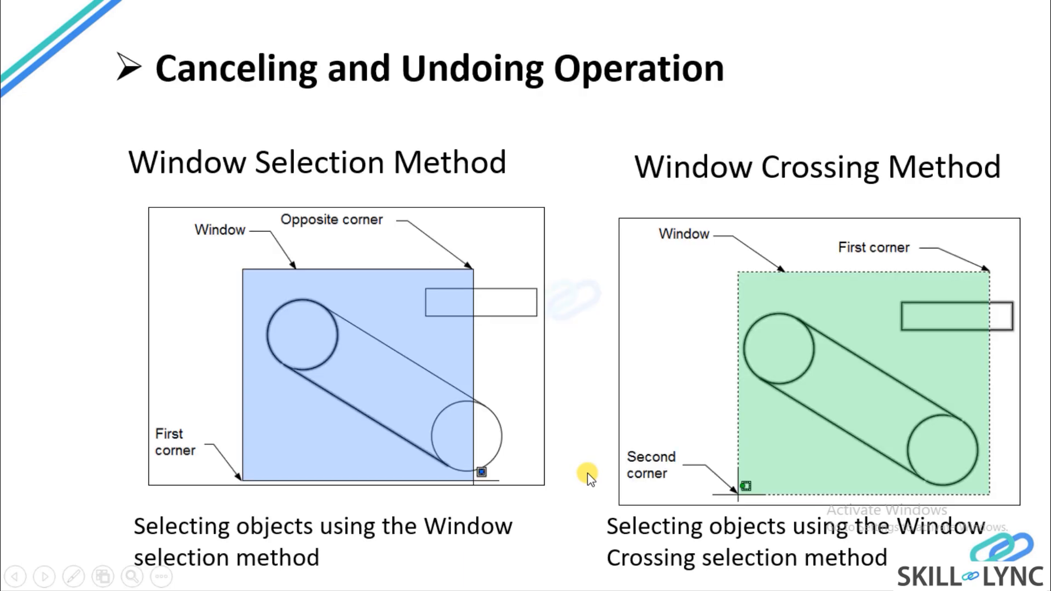